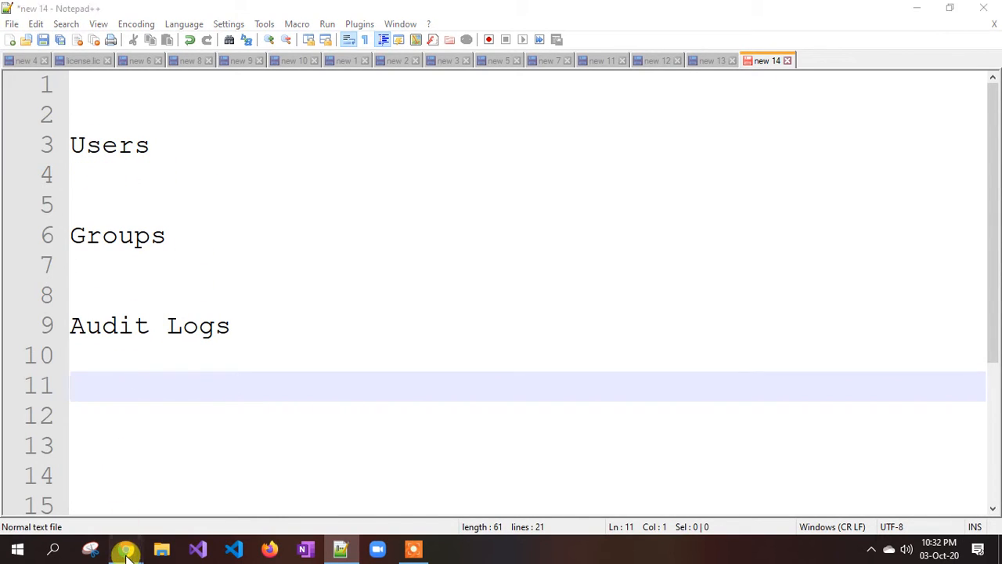
# Bring the portal to the front, search 'acctive' and open Azure Active Directory's Default Directory overview.
pyautogui.moveTo(125, 548)
pyautogui.click(94, 495)
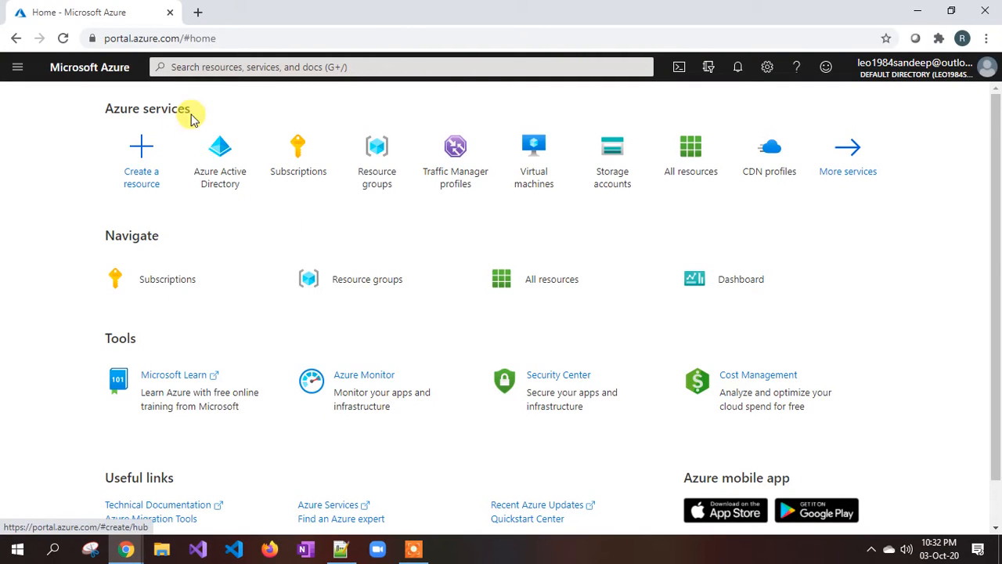
pyautogui.moveTo(216, 156)
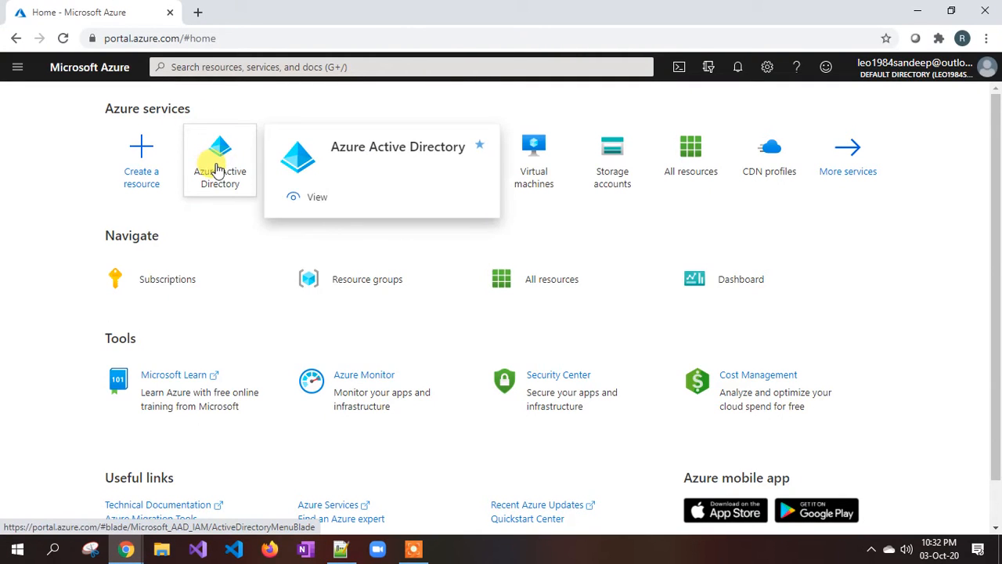
pyautogui.click(215, 68)
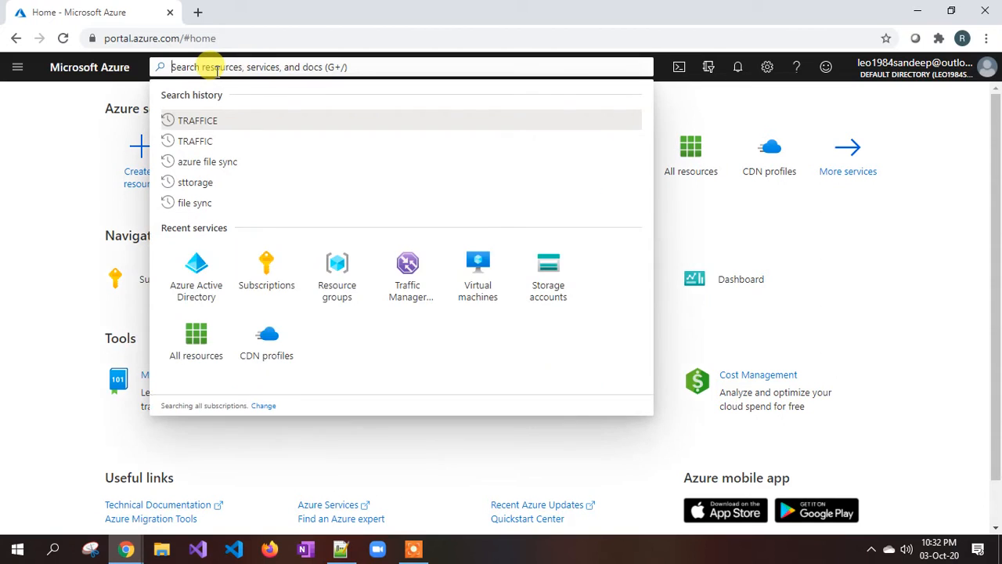
pyautogui.write('acctive')
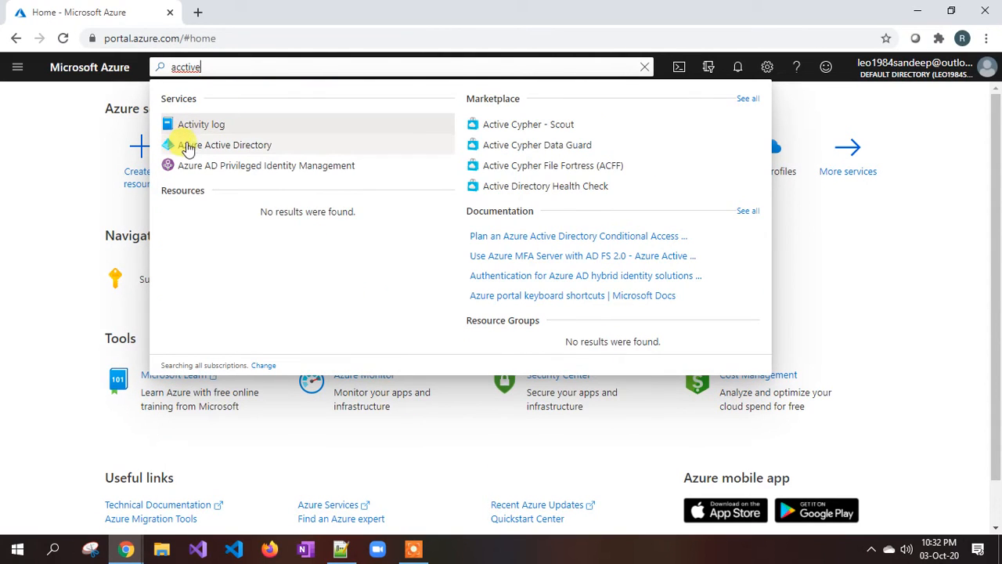
pyautogui.click(235, 147)
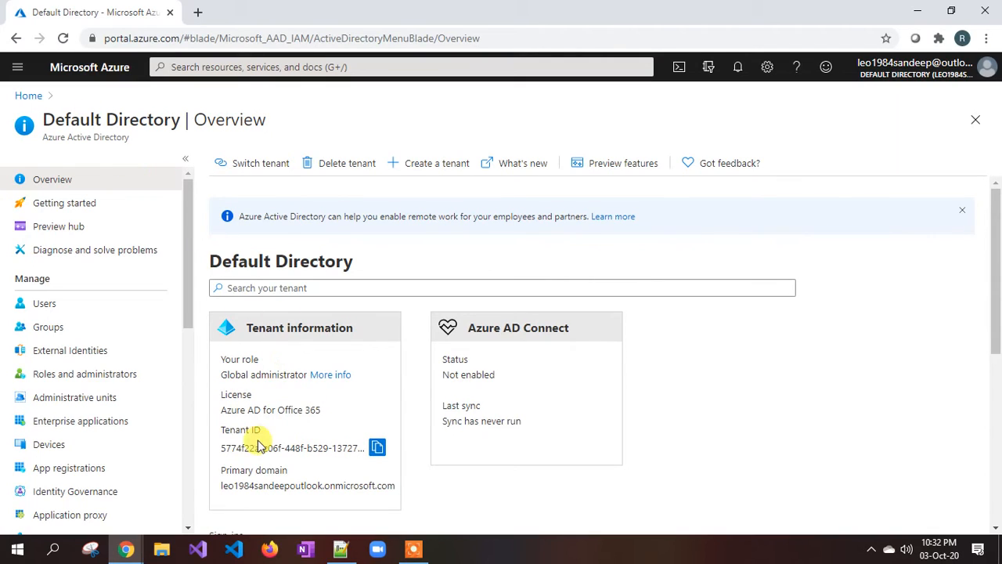
# Select the full onmicrosoft.com primary domain in Tenant information, then go back to the Notepad++ notes.
pyautogui.moveTo(221, 486); pyautogui.dragTo(314, 486)
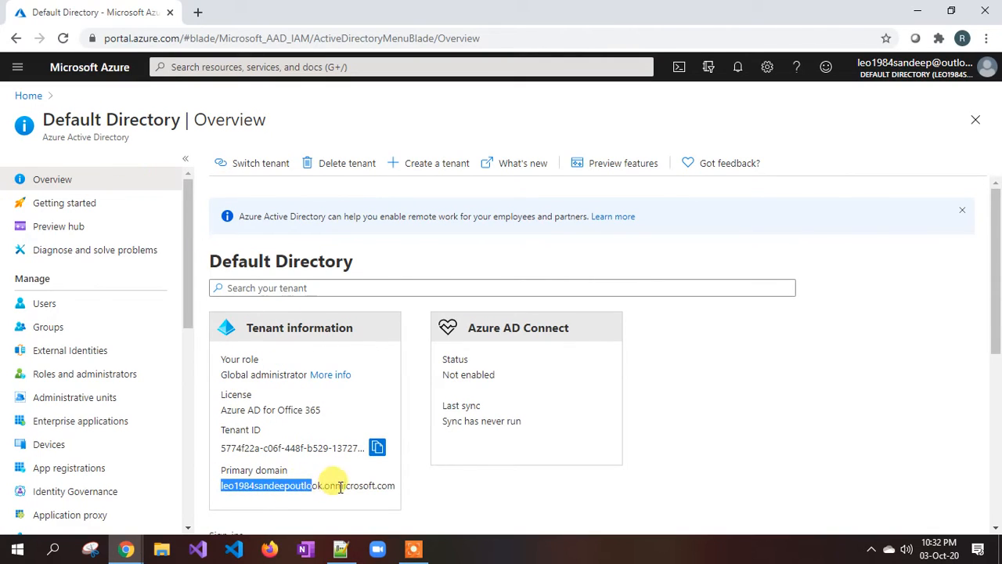
pyautogui.click(341, 488)
pyautogui.moveTo(392, 486); pyautogui.dragTo(325, 487)
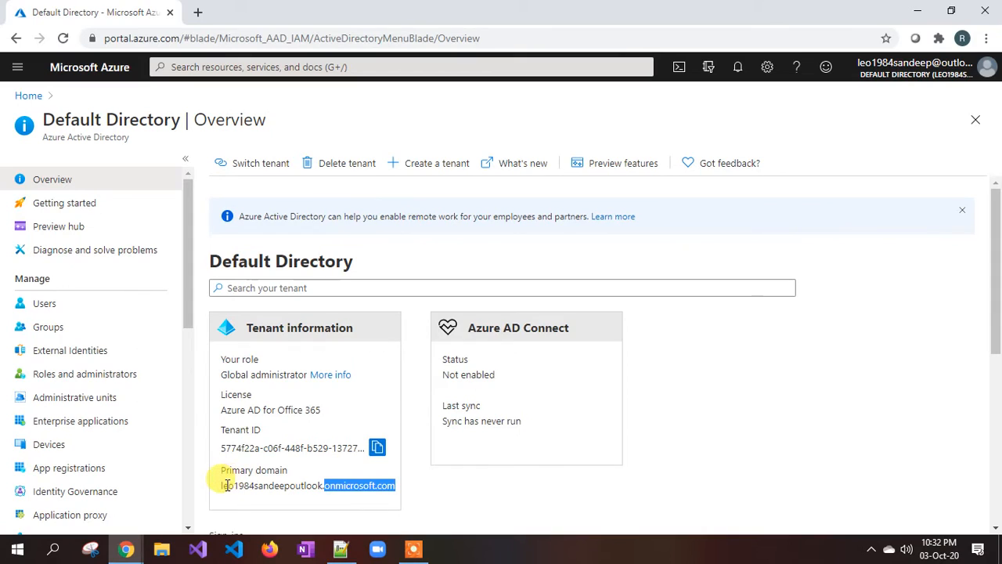
pyautogui.moveTo(228, 485); pyautogui.dragTo(357, 487)
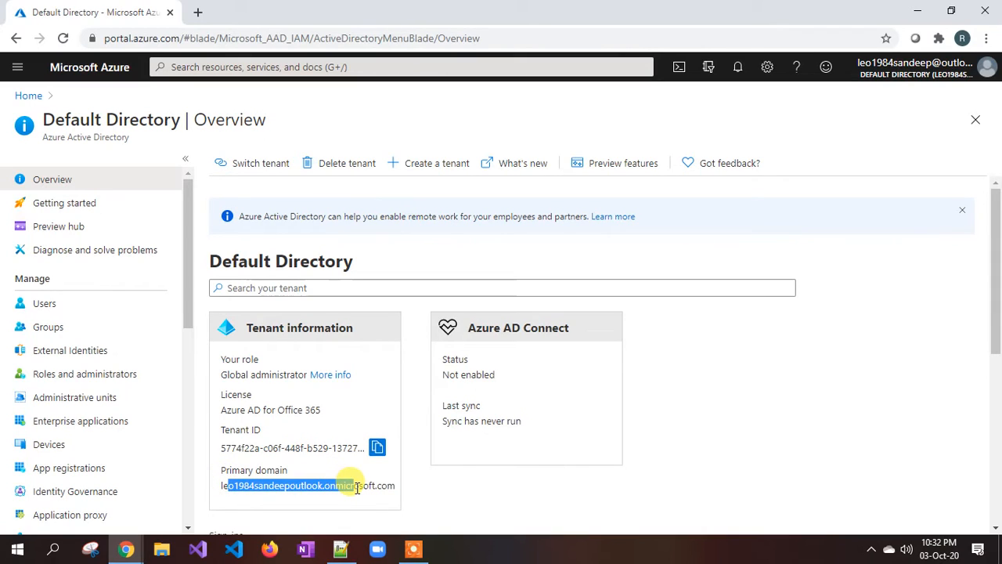
pyautogui.click(241, 496)
pyautogui.moveTo(222, 486); pyautogui.dragTo(388, 483)
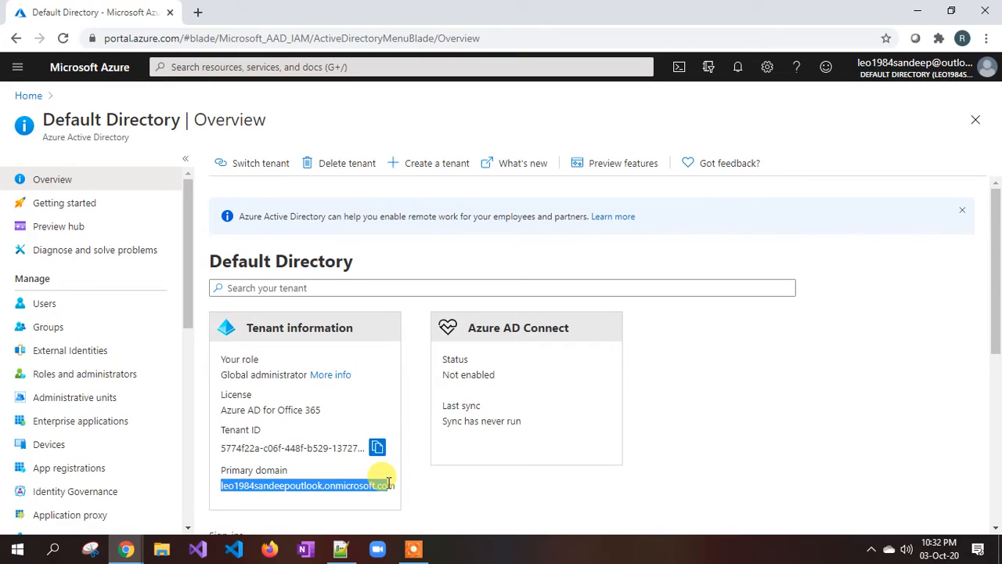
pyautogui.click(341, 548)
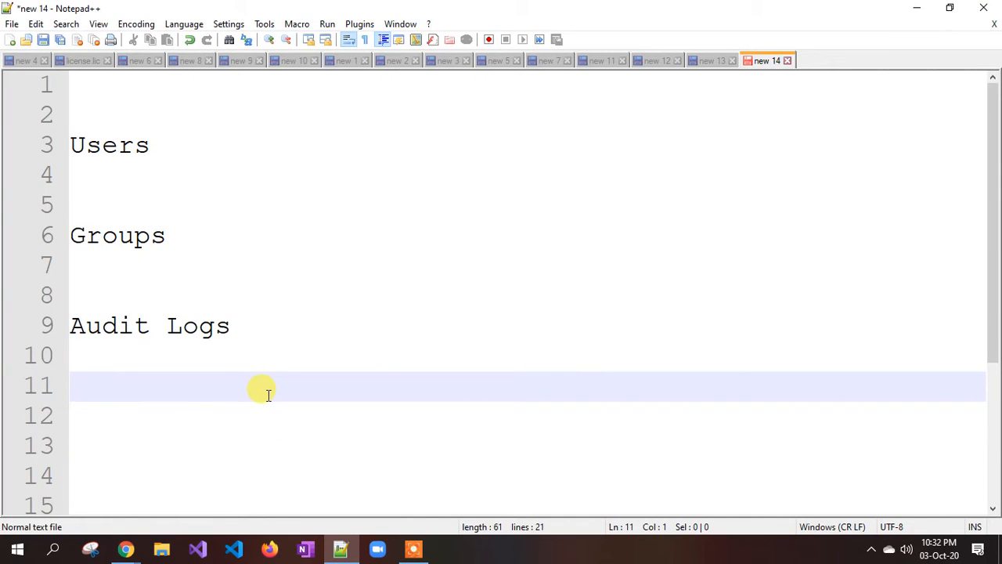
# Type sandeep.com, mydomain.com and capgemini.com, then delete the last two, keeping sandeep.com.
pyautogui.write('sandeep.com')
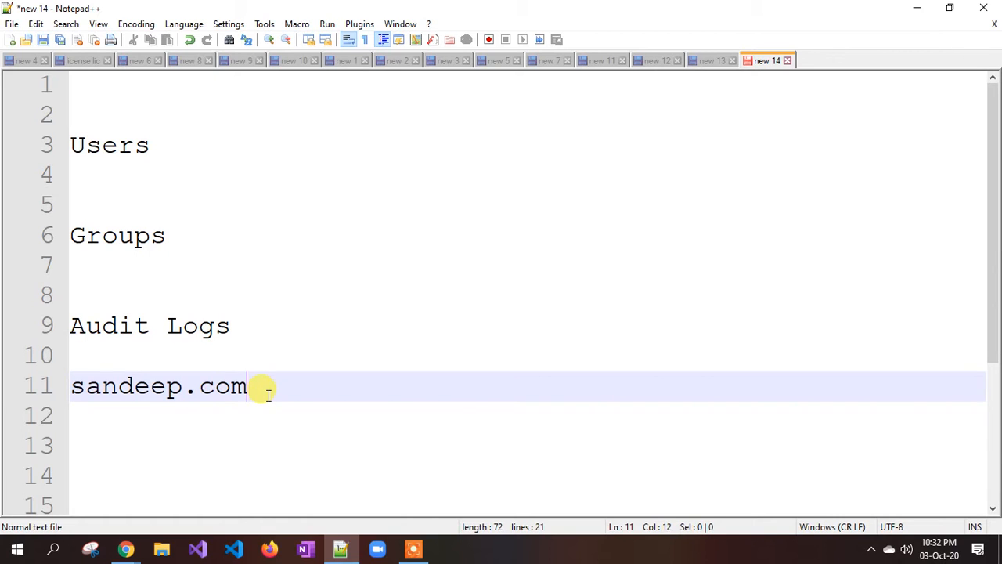
pyautogui.press('Return')
pyautogui.write('my')
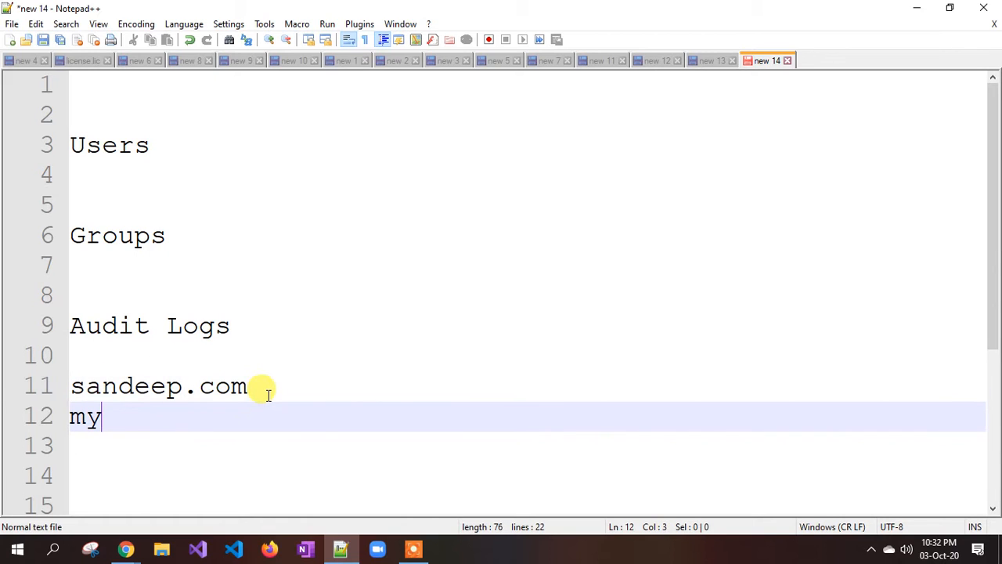
pyautogui.write('domain.com')
pyautogui.press('Return')
pyautogui.press('Return')
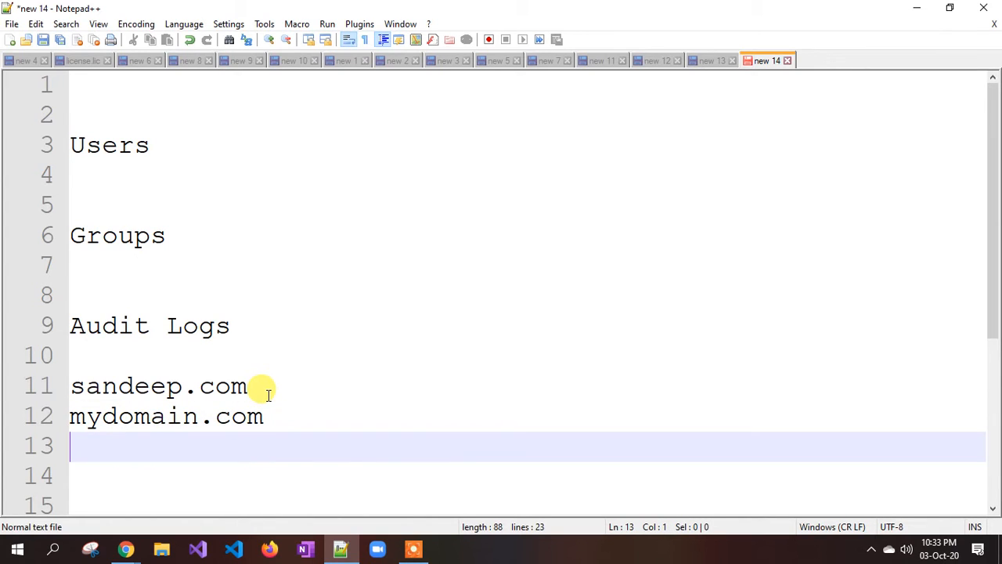
pyautogui.write('c')
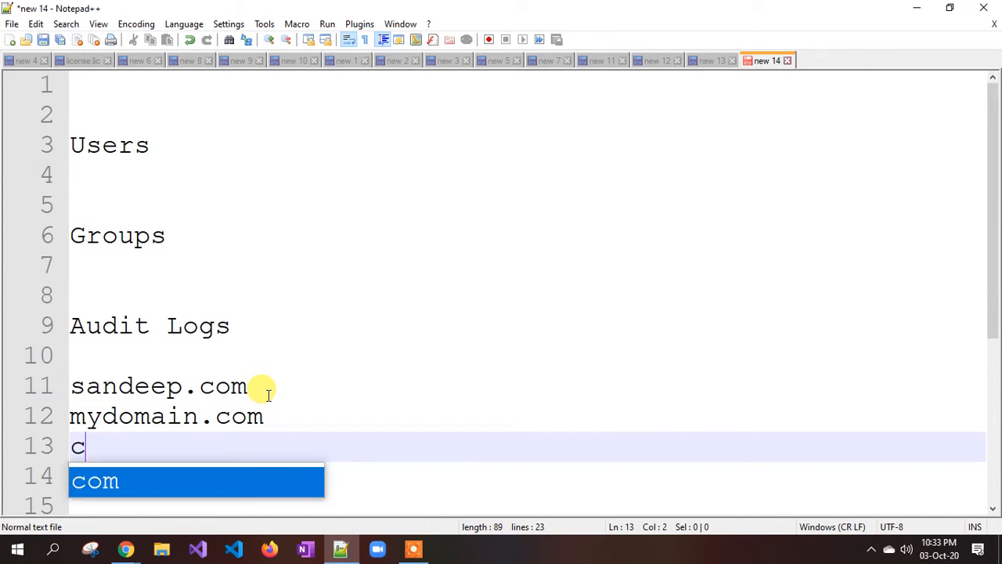
pyautogui.write('apgemini.com')
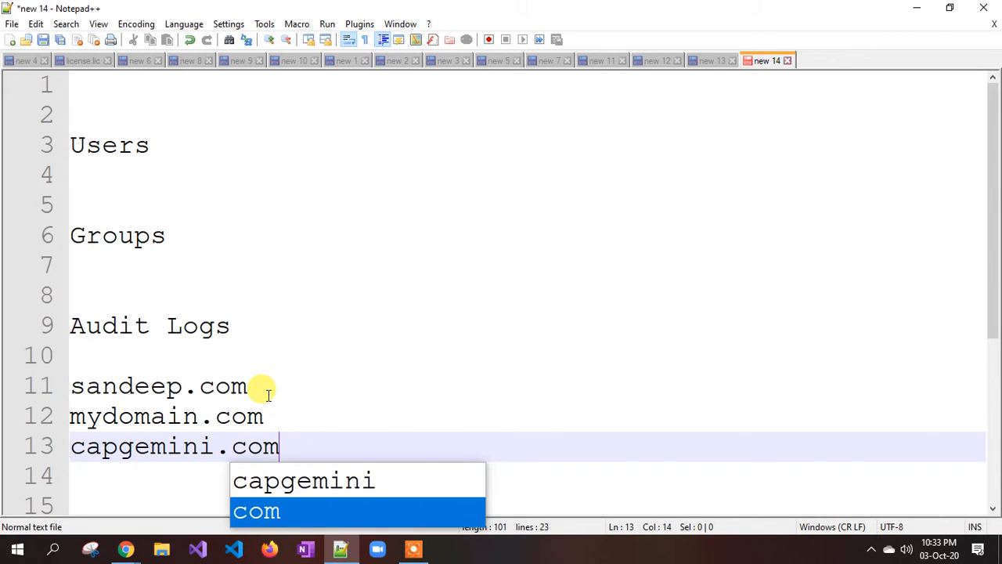
pyautogui.press('Return')
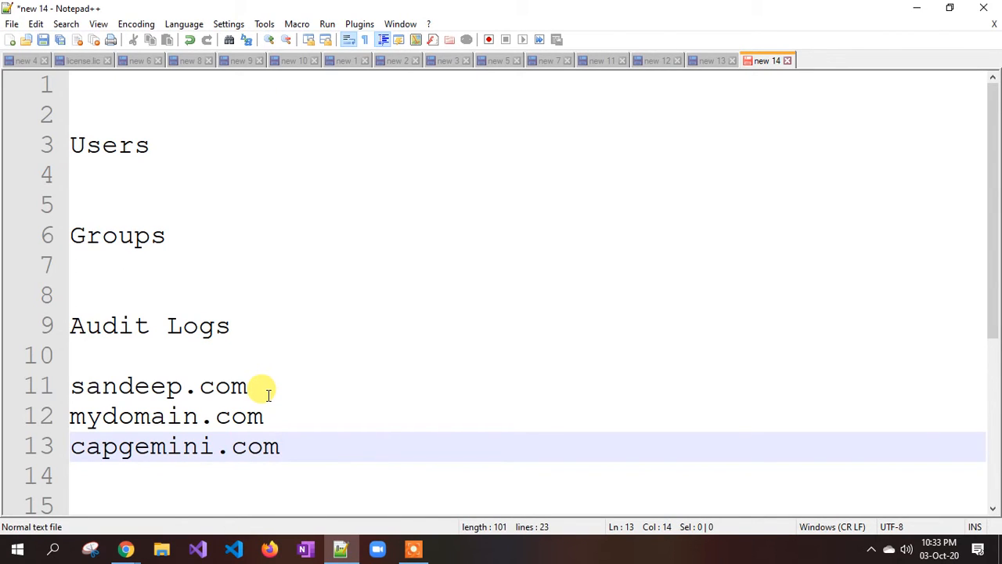
pyautogui.hotkey('shift', 'Up')
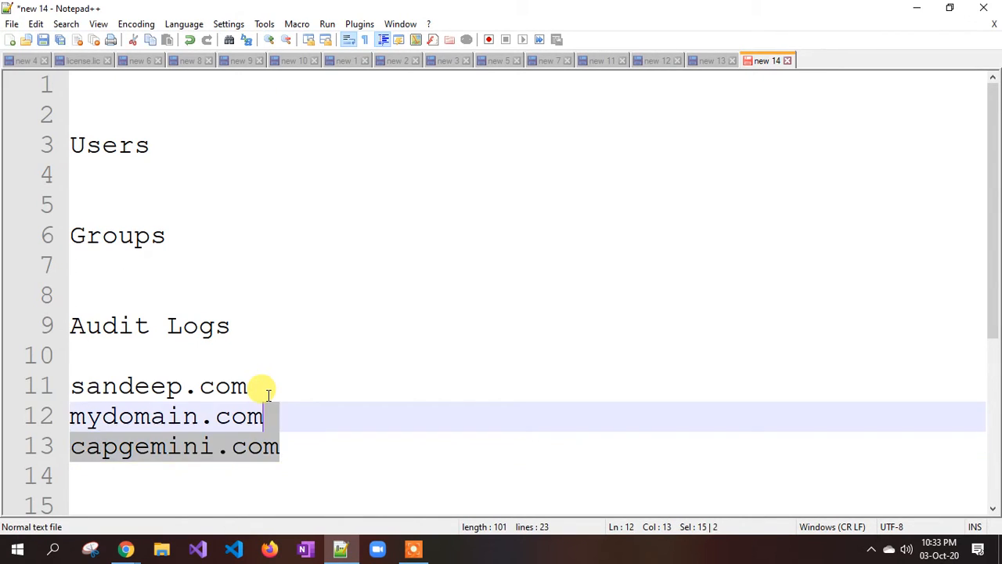
pyautogui.hotkey('shift', 'Up')
pyautogui.hotkey('shift', 'Down')
pyautogui.press('Delete')
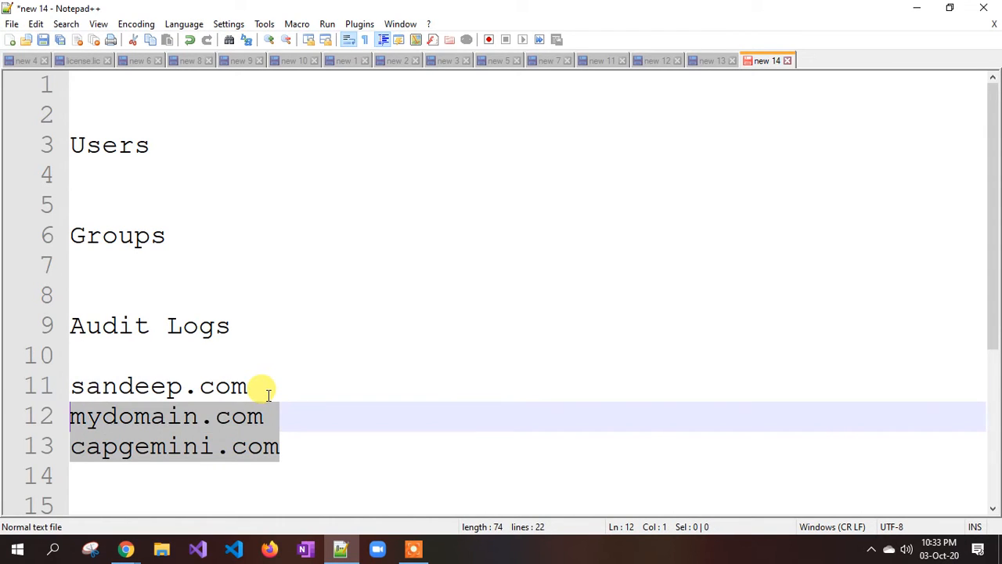
pyautogui.press('Down')
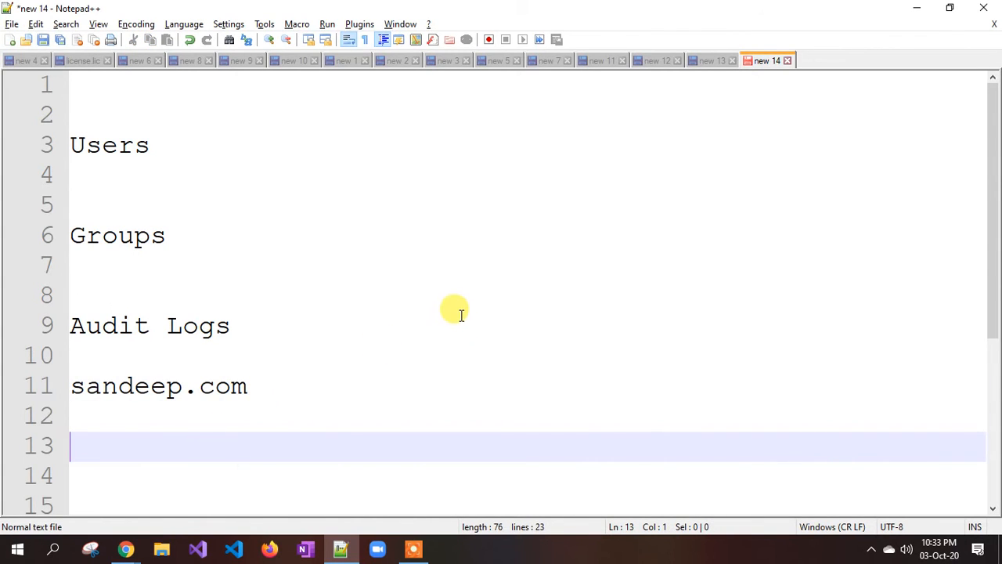
# Copy the primary domain from Azure and paste it onto line 13 of the notes.
pyautogui.hotkey('alt', 'Tab')
pyautogui.moveTo(390, 488); pyautogui.dragTo(221, 489)
pyautogui.hotkey('ctrl', 'c')
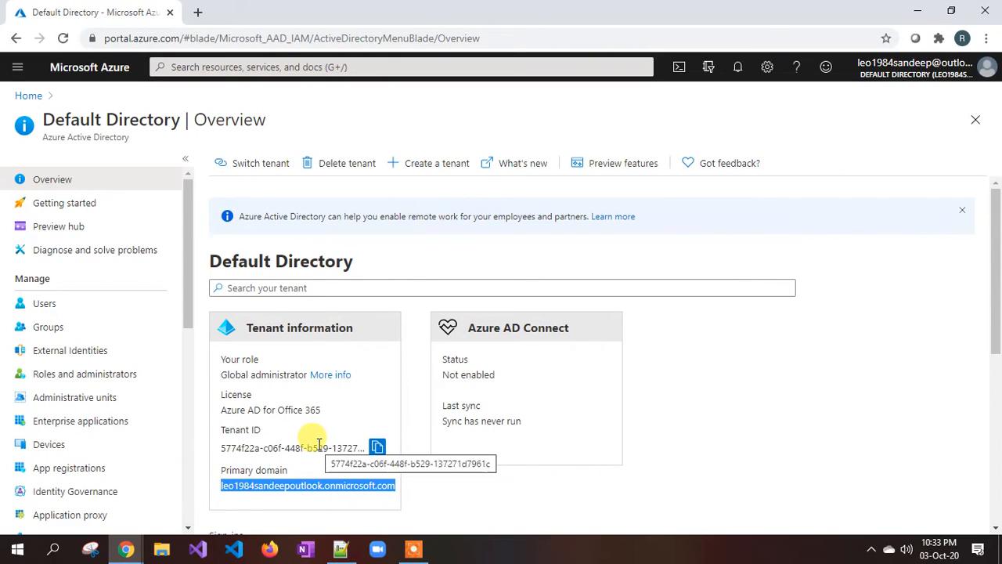
pyautogui.hotkey('alt', 'Tab')
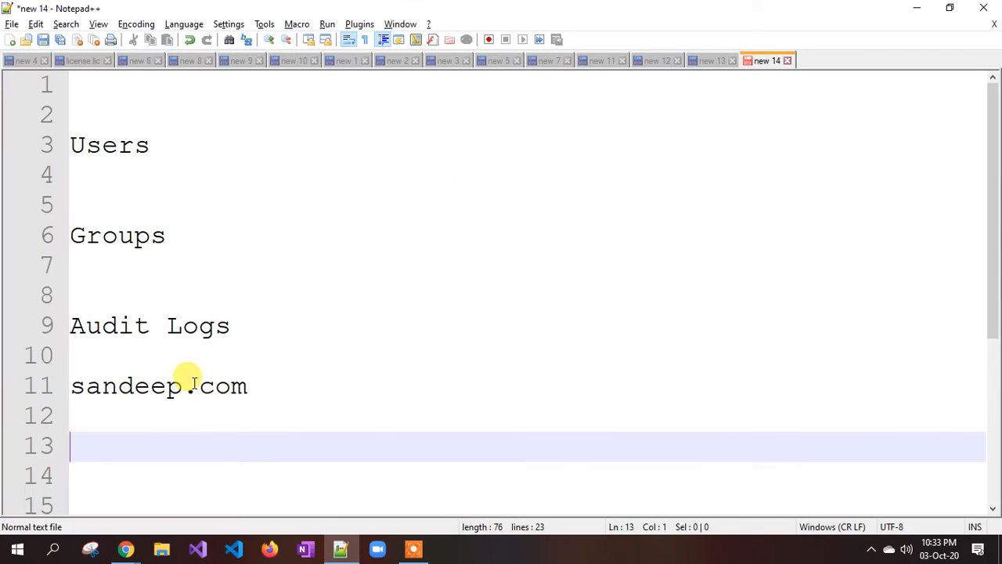
pyautogui.hotkey('ctrl', 'v')
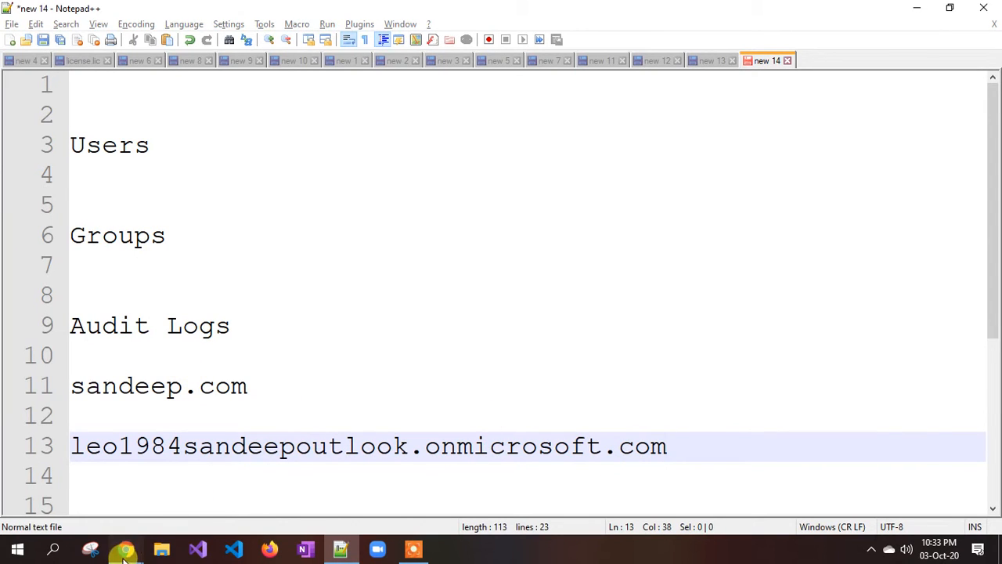
pyautogui.moveTo(125, 548)
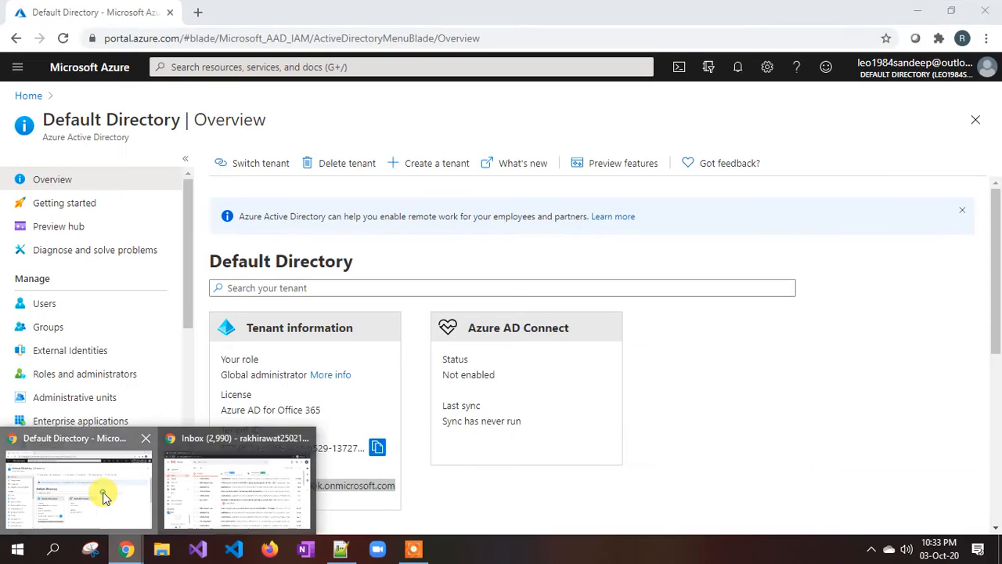
pyautogui.click(105, 497)
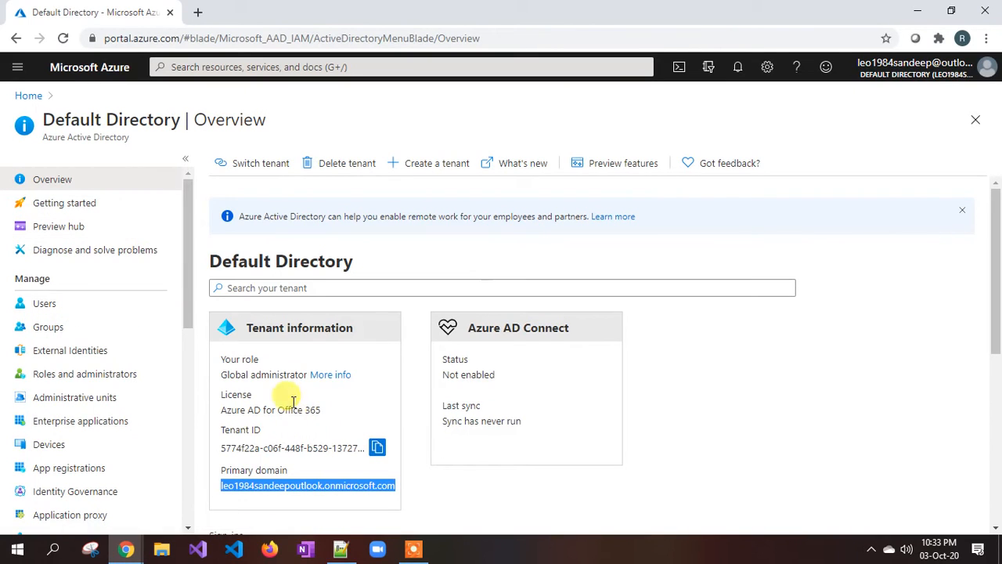
# Open the All users list showing one member user, then return to the notes.
pyautogui.click(47, 304)
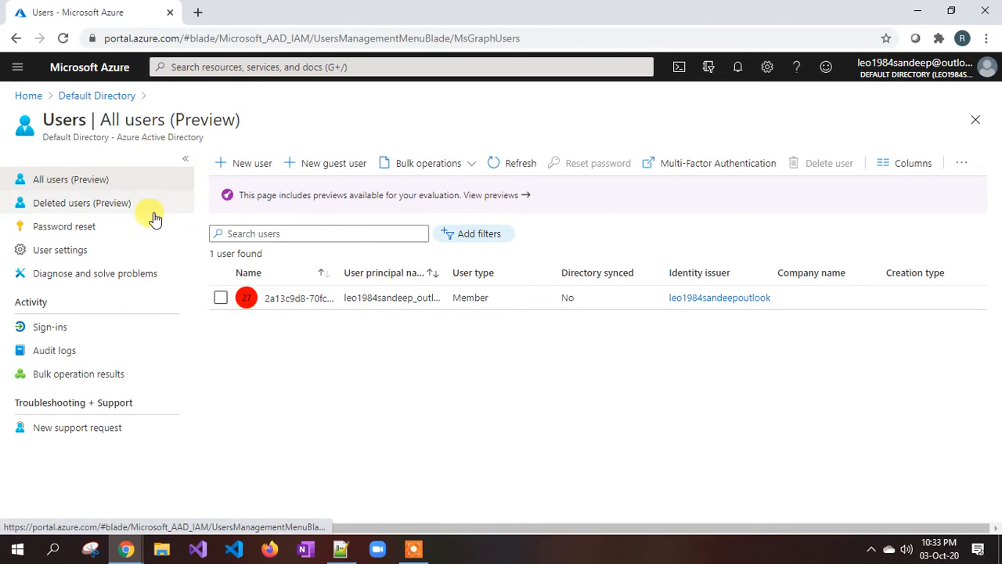
pyautogui.click(341, 549)
pyautogui.doubleClick(664, 447)
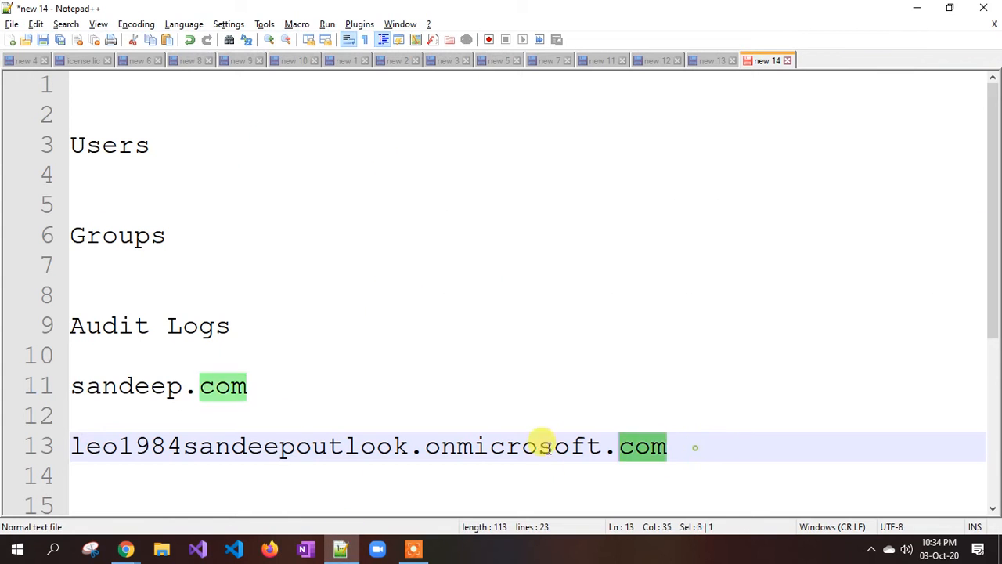
pyautogui.moveTo(545, 444); pyautogui.dragTo(69, 446)
pyautogui.click(690, 446)
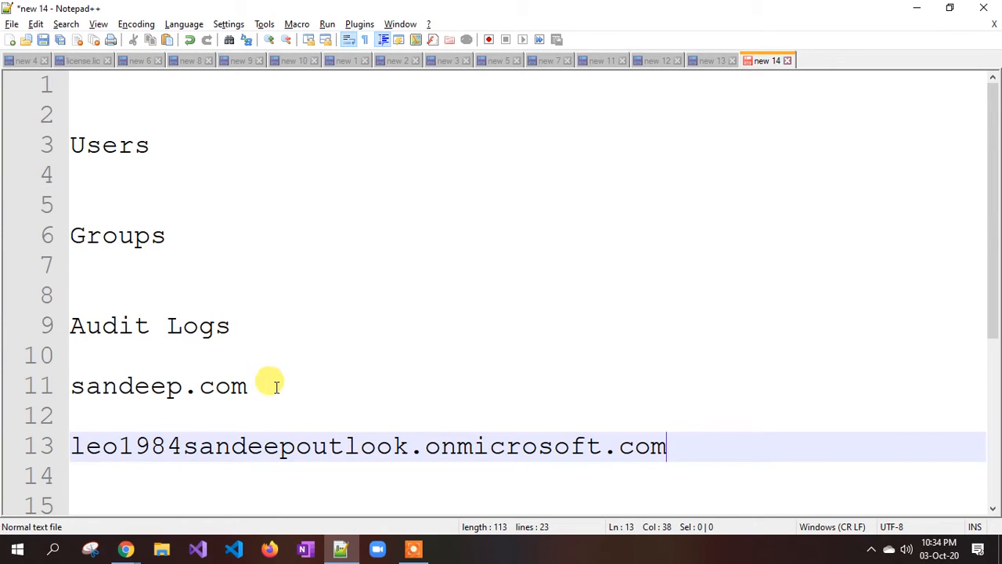
pyautogui.moveTo(263, 385); pyautogui.dragTo(77, 390)
pyautogui.click(84, 394)
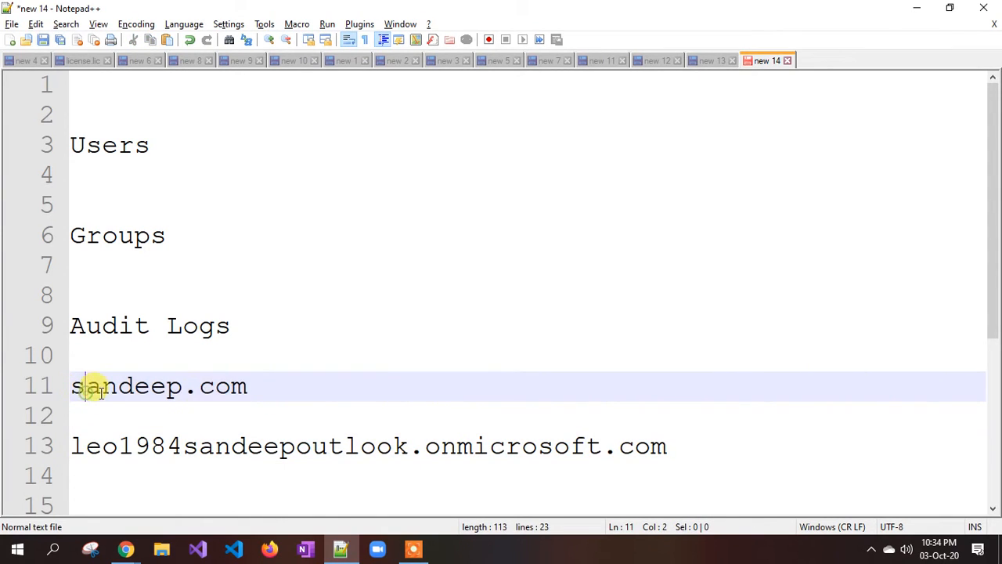
pyautogui.press('Return')
pyautogui.press('Return')
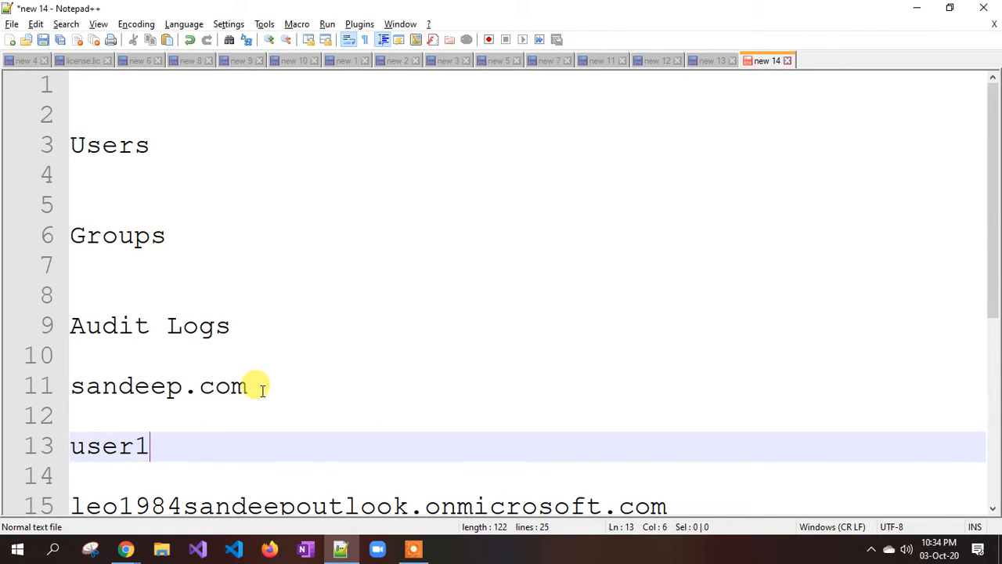
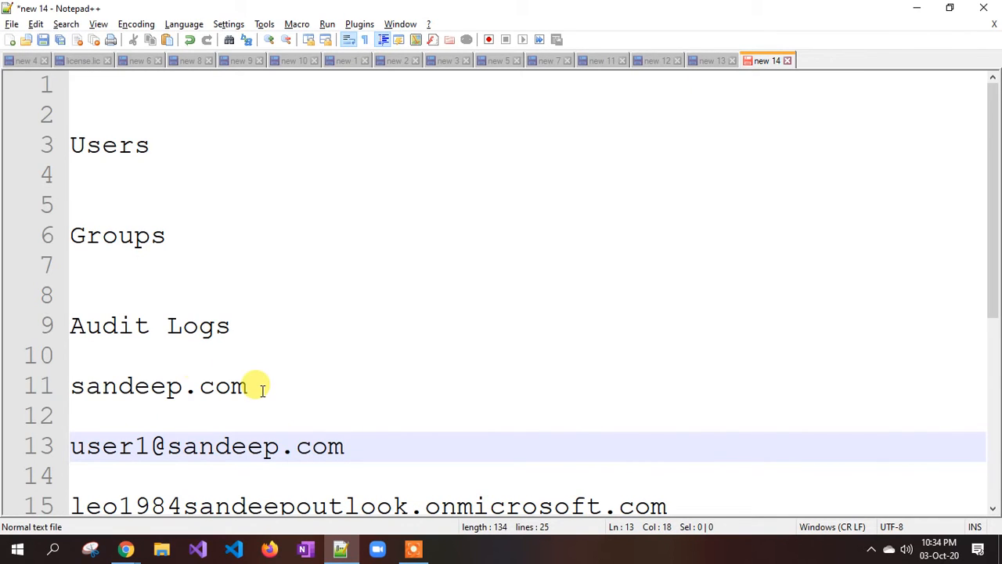
# Paste the onmicrosoft.com domain from line 15 after user1@ to form the user1 address.
pyautogui.scroll(-1, 196, 372)
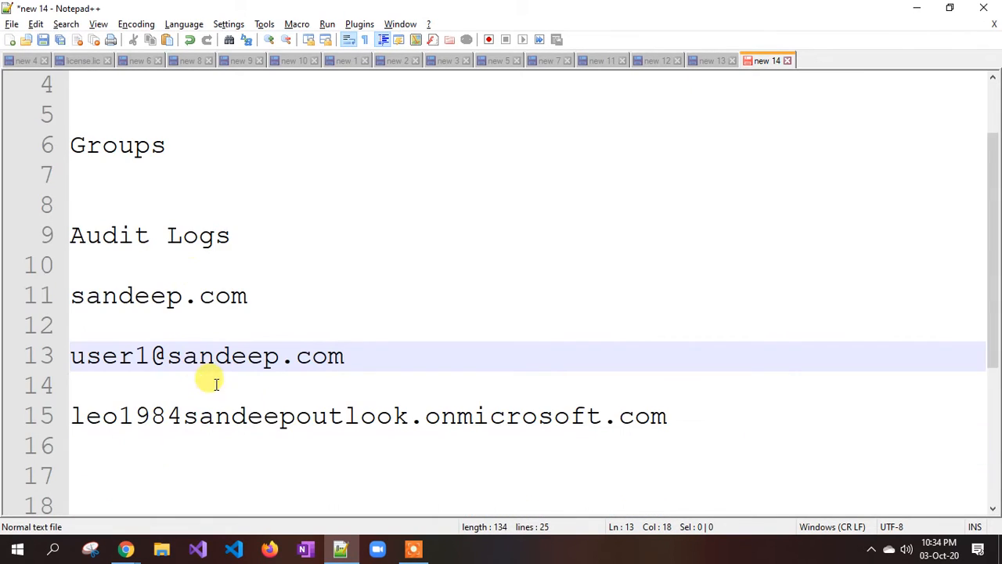
pyautogui.click(692, 417)
pyautogui.press('Return')
pyautogui.press('Return')
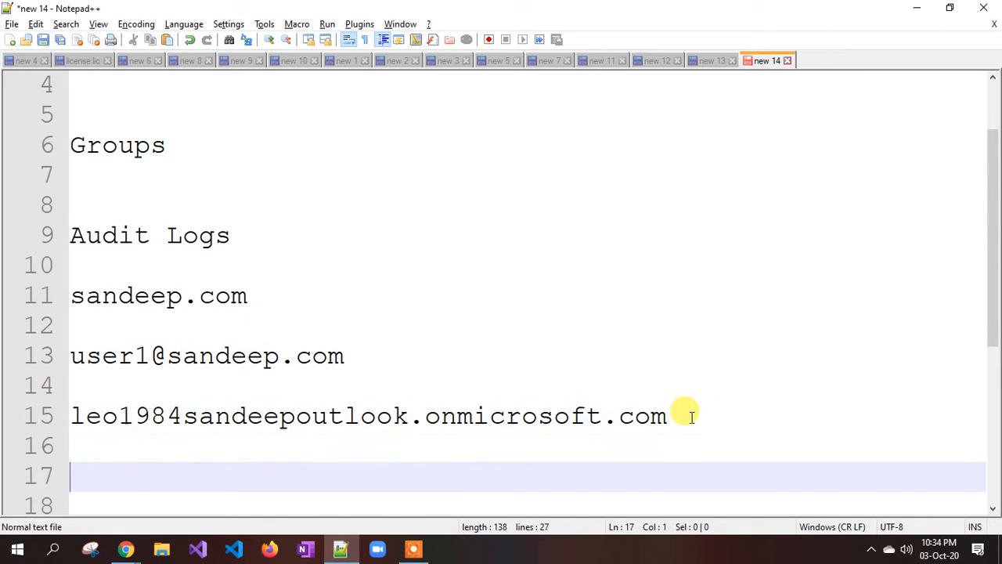
pyautogui.write('user1@')
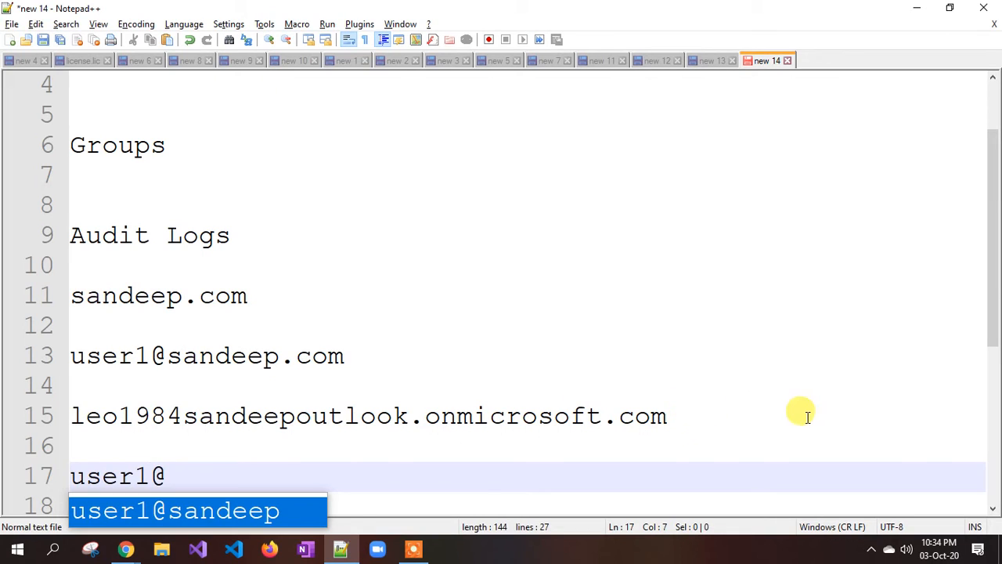
pyautogui.doubleClick(694, 414)
pyautogui.moveTo(694, 414); pyautogui.dragTo(218, 423)
pyautogui.hotkey('ctrl', 'c')
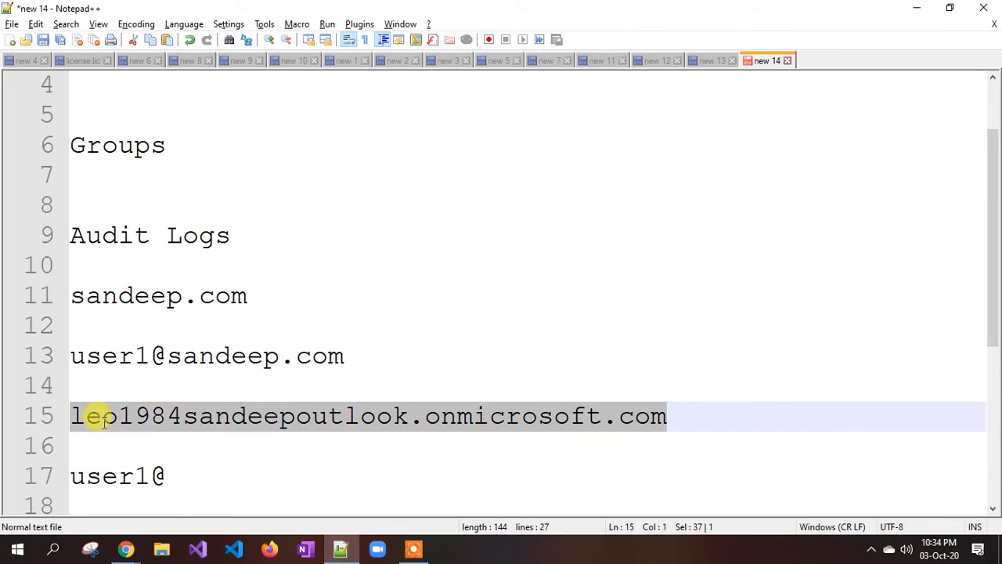
pyautogui.click(197, 476)
pyautogui.hotkey('ctrl', 'v')
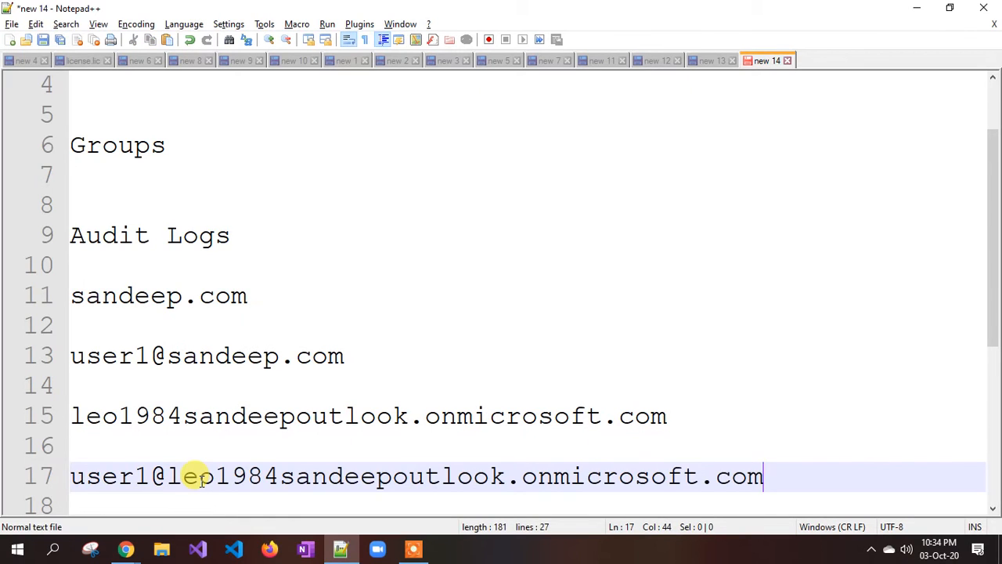
# Highlight part of the new user1 address and bring back the Azure Users page.
pyautogui.click(697, 392)
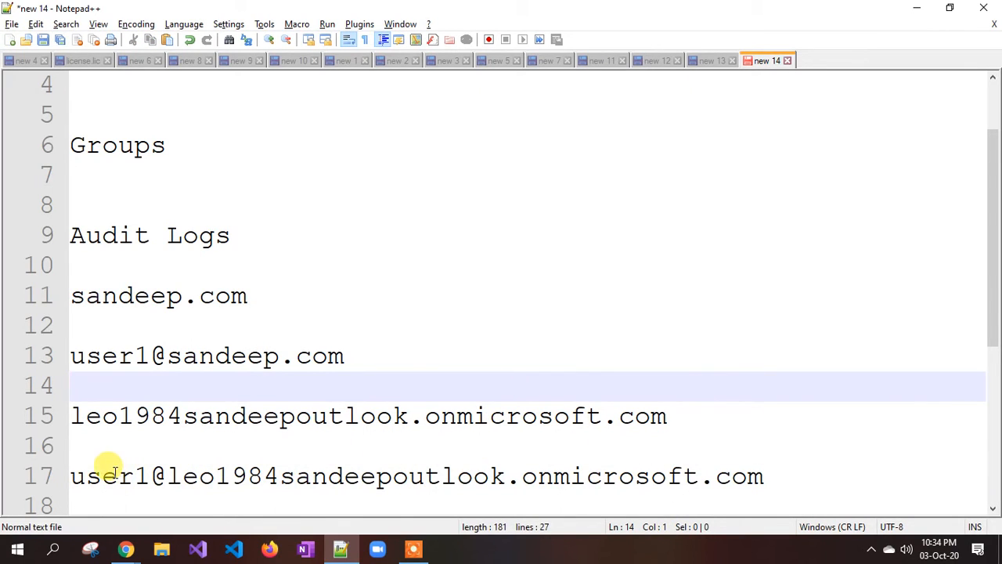
pyautogui.moveTo(116, 473); pyautogui.dragTo(242, 474)
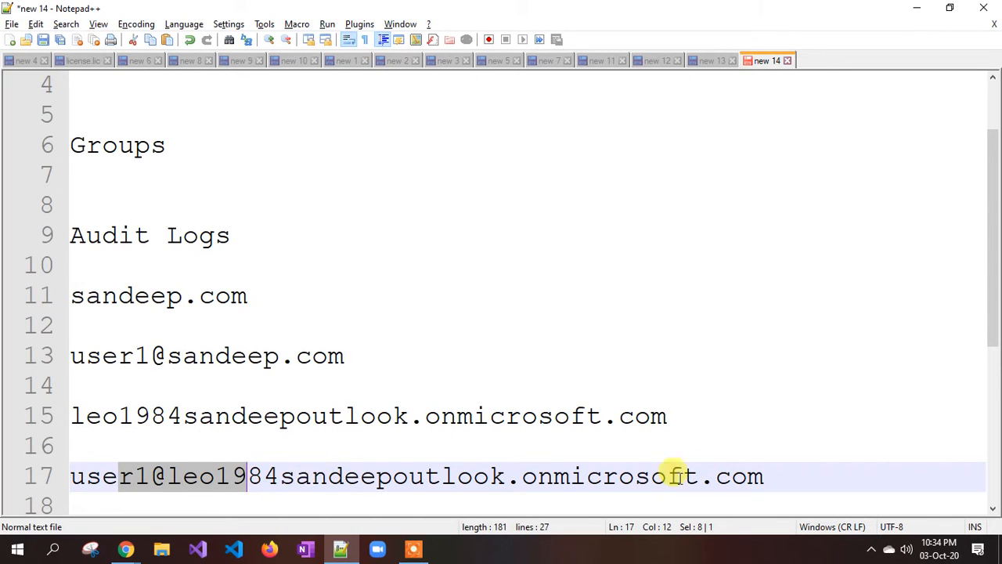
pyautogui.click(138, 475)
pyautogui.moveTo(127, 552)
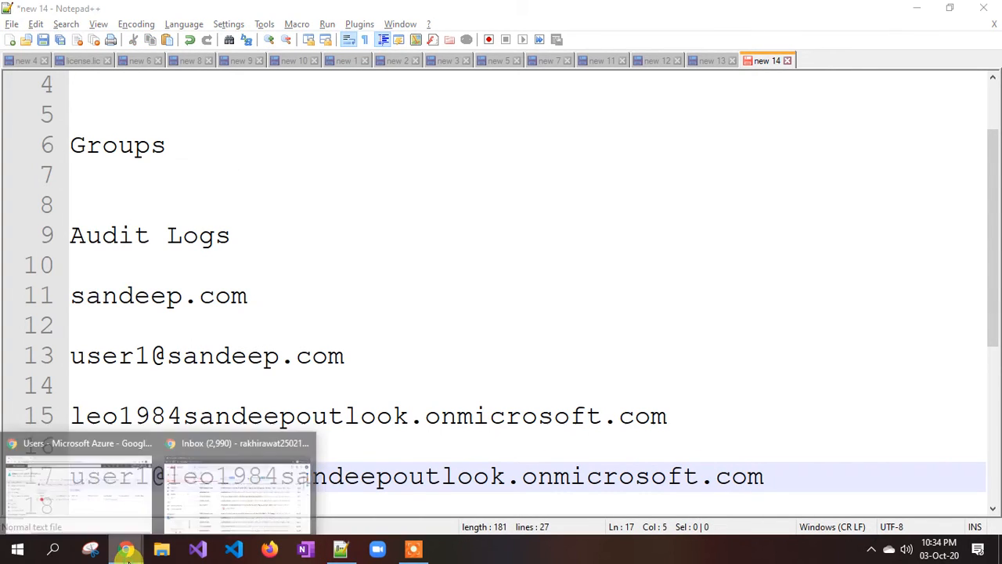
pyautogui.click(89, 480)
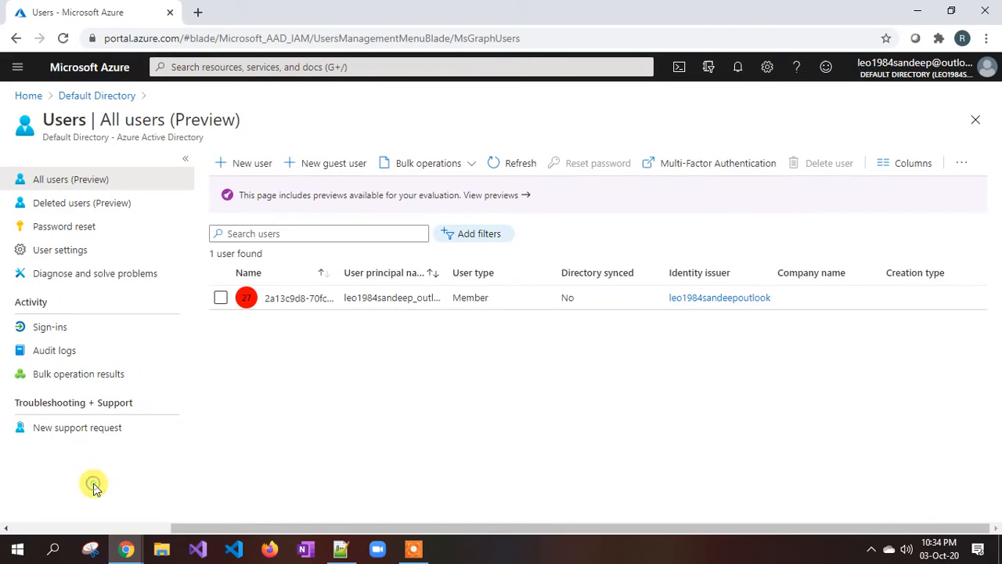
pyautogui.click(252, 167)
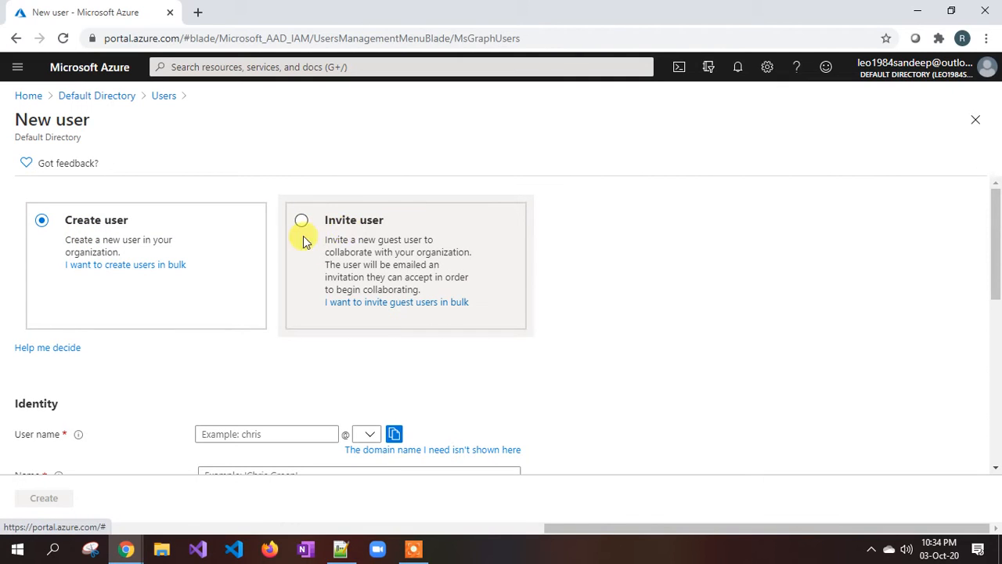
pyautogui.scroll(-2, 128, 257)
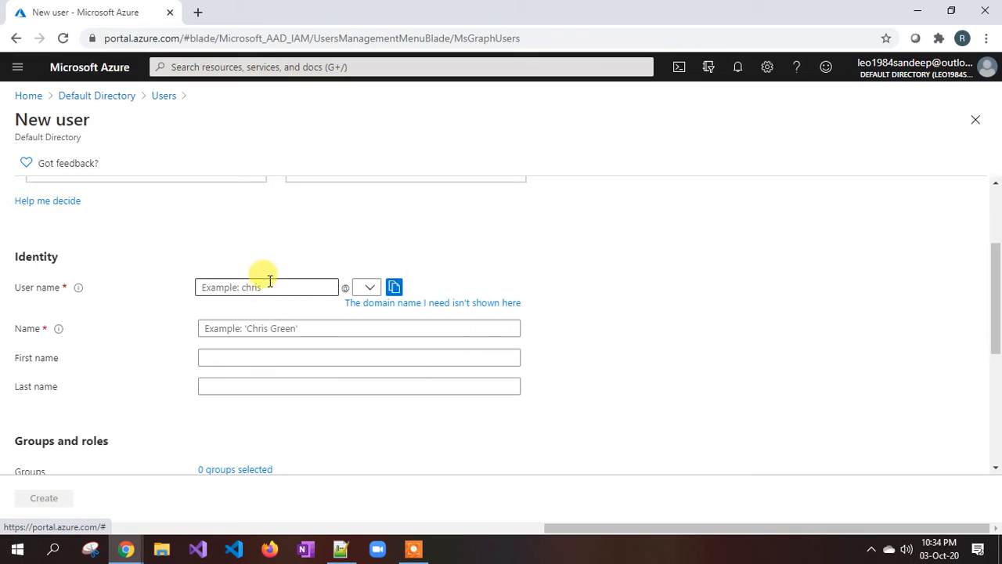
pyautogui.click(249, 289)
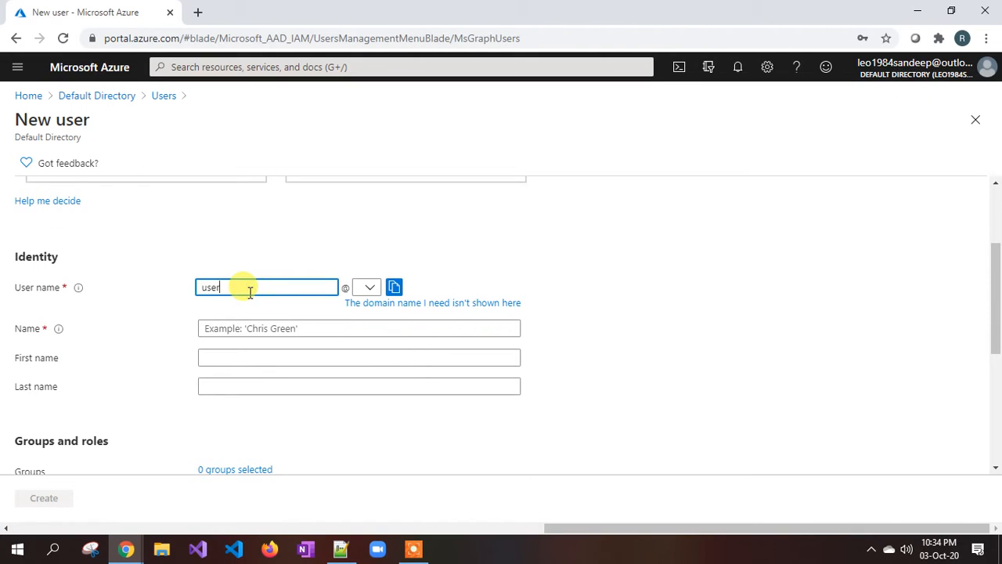
pyautogui.click(366, 287)
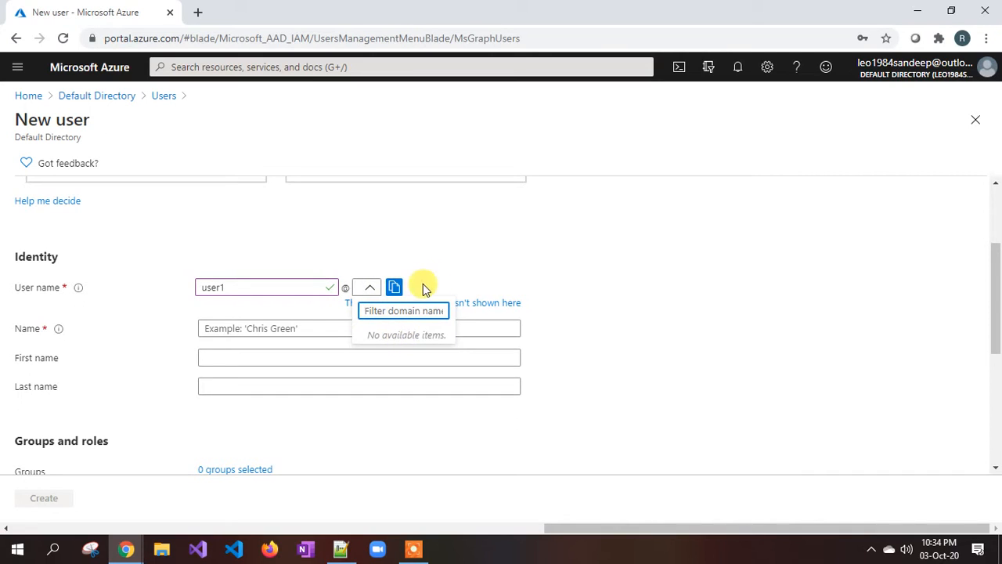
pyautogui.click(505, 263)
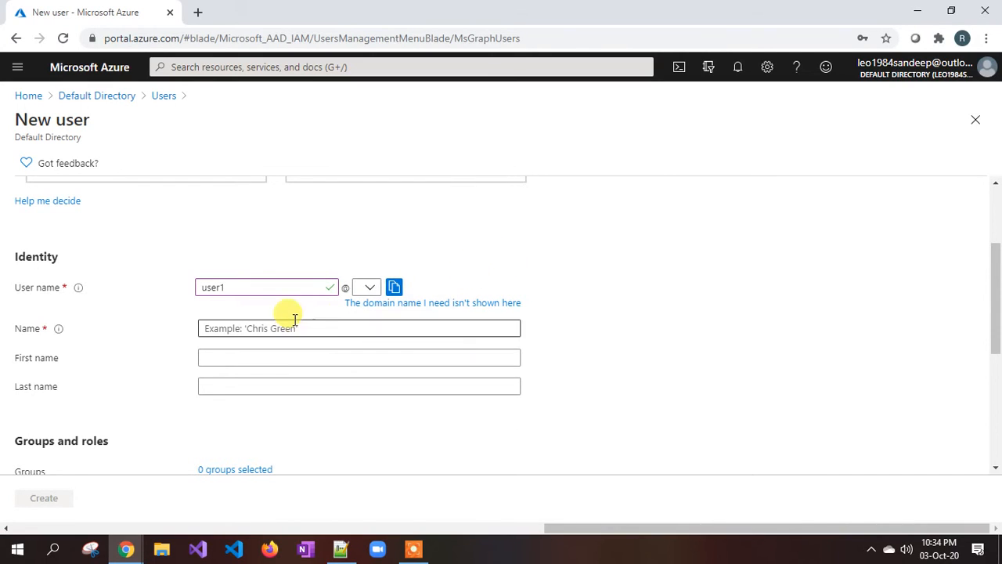
pyautogui.scroll(2, 437, 377)
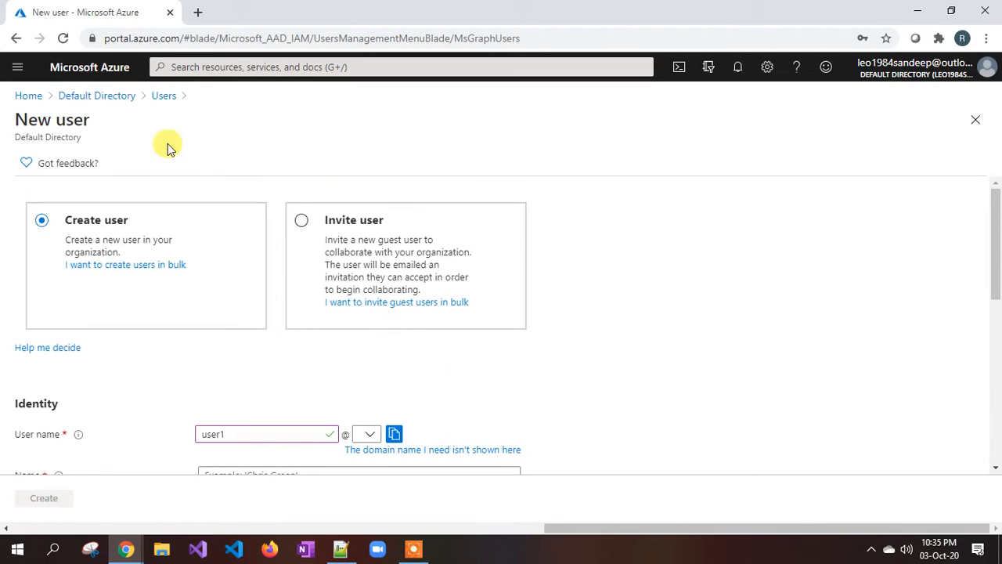
pyautogui.click(164, 97)
pyautogui.click(572, 120)
pyautogui.click(64, 38)
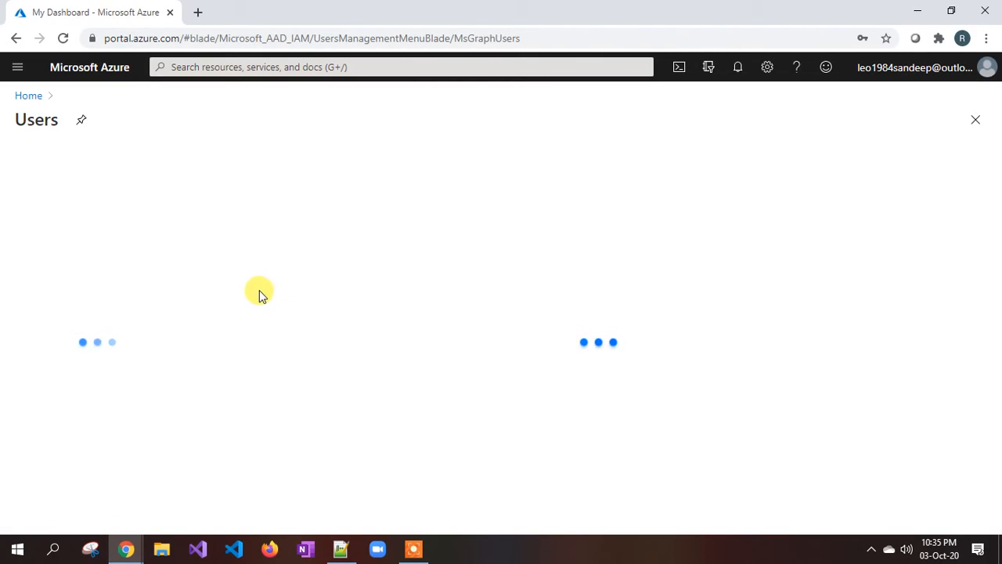
pyautogui.click(871, 550)
pyautogui.click(792, 559)
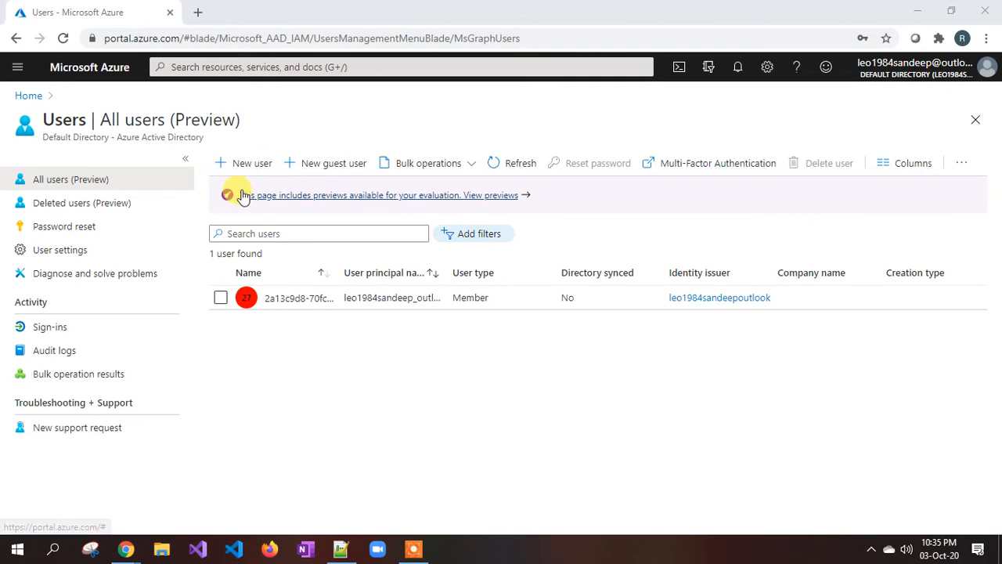
# Start a new user with user name 'user1' on the tenant's onmicrosoft domain.
pyautogui.click(254, 163)
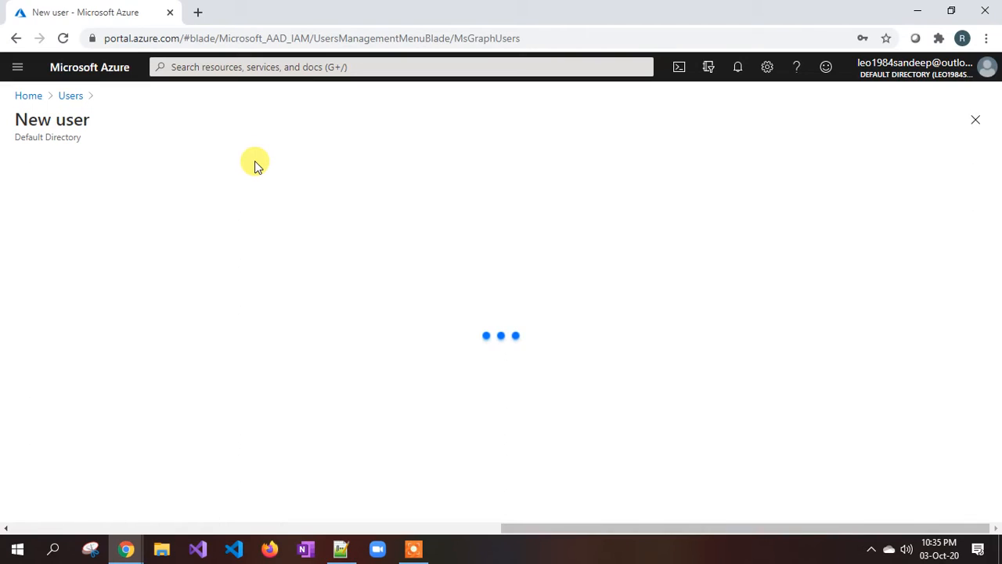
pyautogui.scroll(-2, 325, 291)
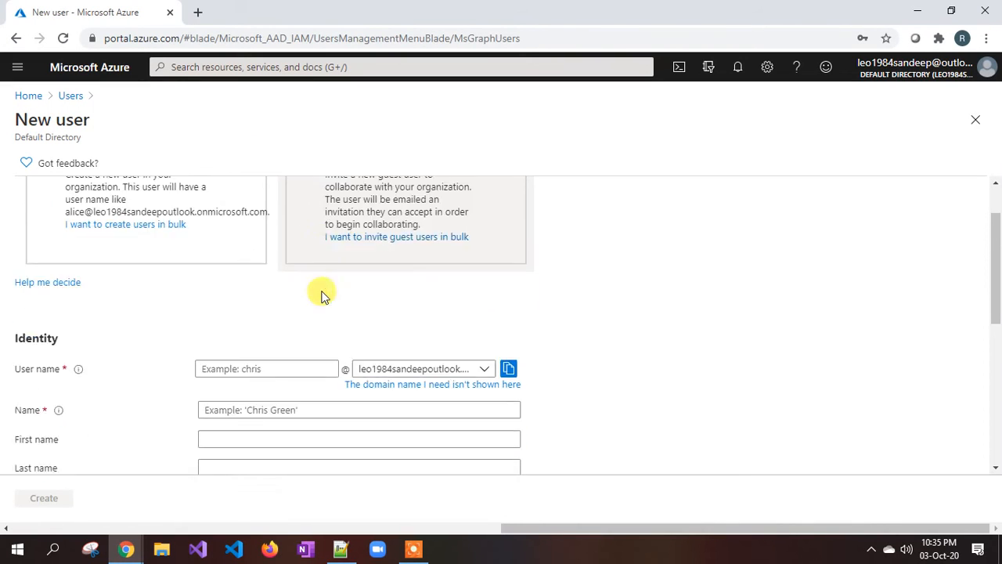
pyautogui.scroll(2, 47, 259)
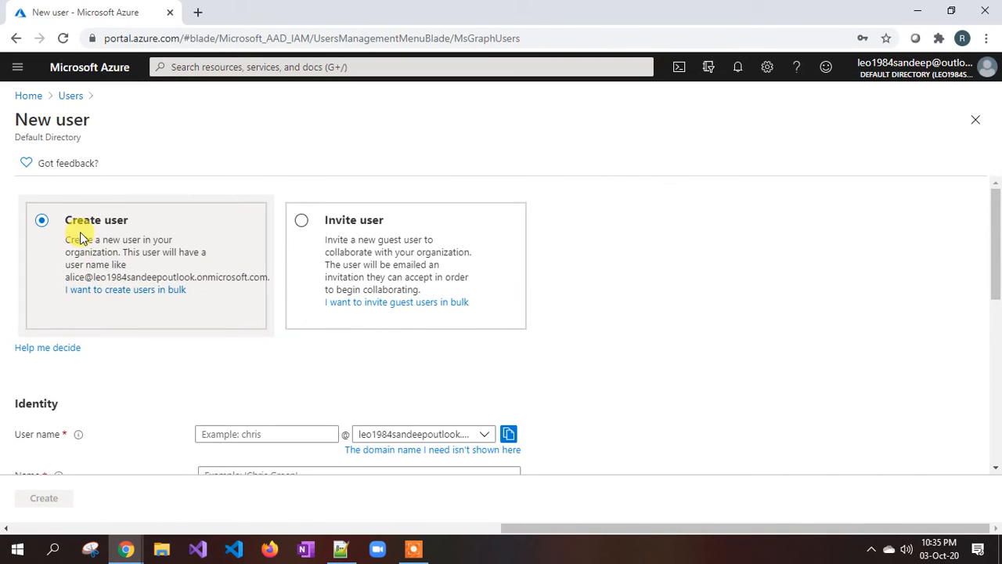
pyautogui.click(235, 434)
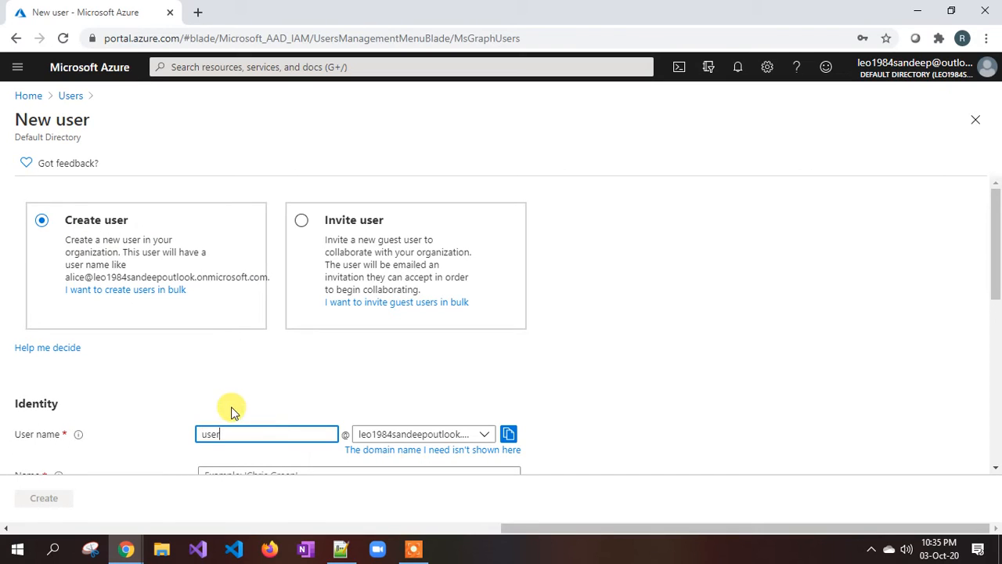
pyautogui.write('user1')
pyautogui.scroll(-1, 231, 413)
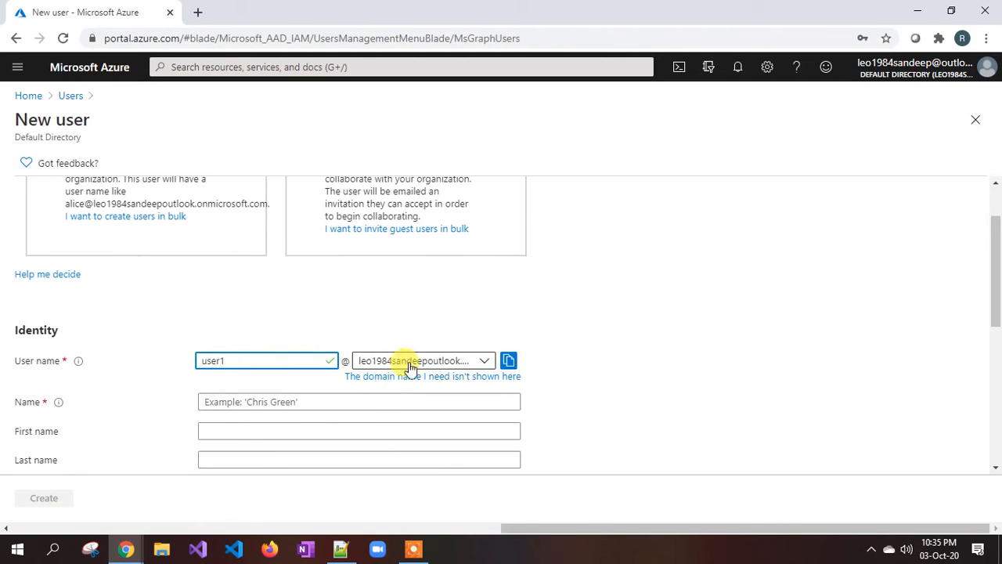
pyautogui.click(481, 362)
pyautogui.click(431, 411)
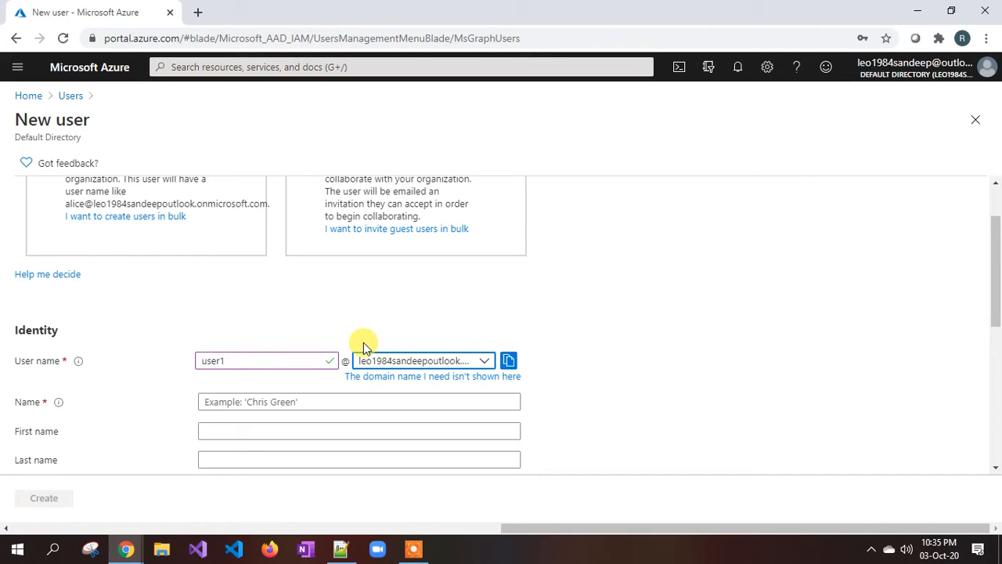
pyautogui.click(459, 360)
pyautogui.click(404, 419)
pyautogui.scroll(-1, 362, 376)
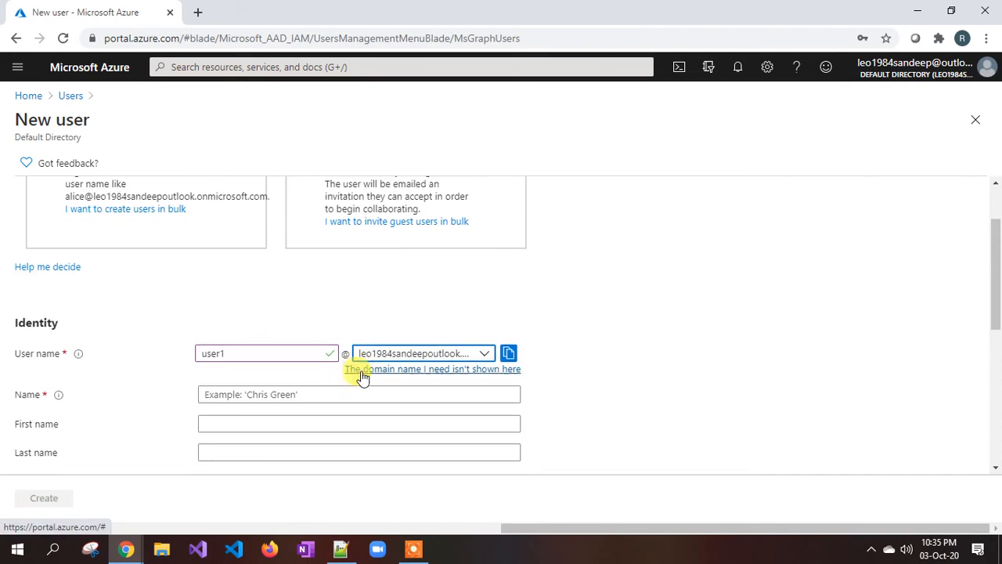
pyautogui.click(298, 328)
# Enter 'user' in the display name and step through the first and last name fields.
pyautogui.write('user1')
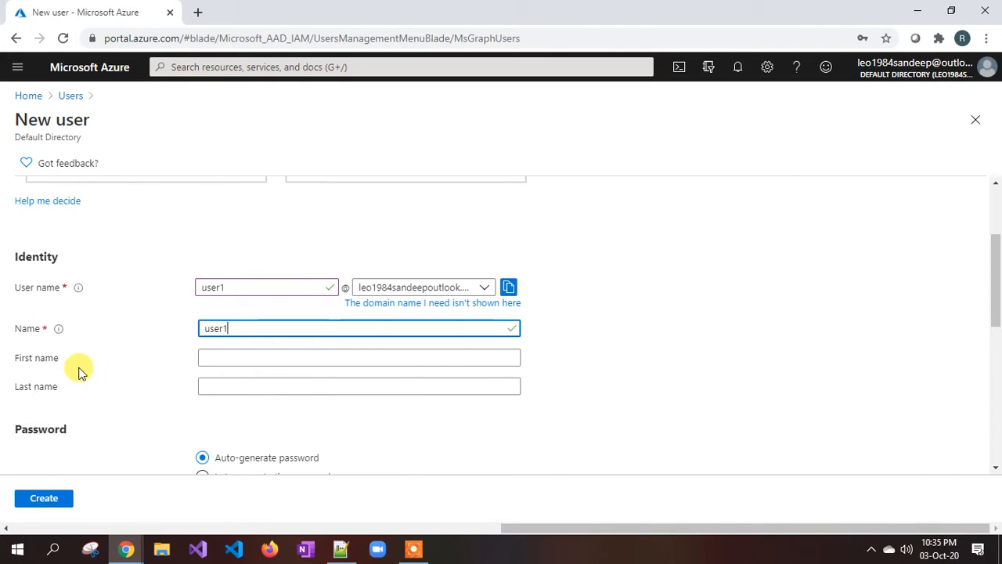
pyautogui.click(211, 375)
pyautogui.scroll(-1, 212, 378)
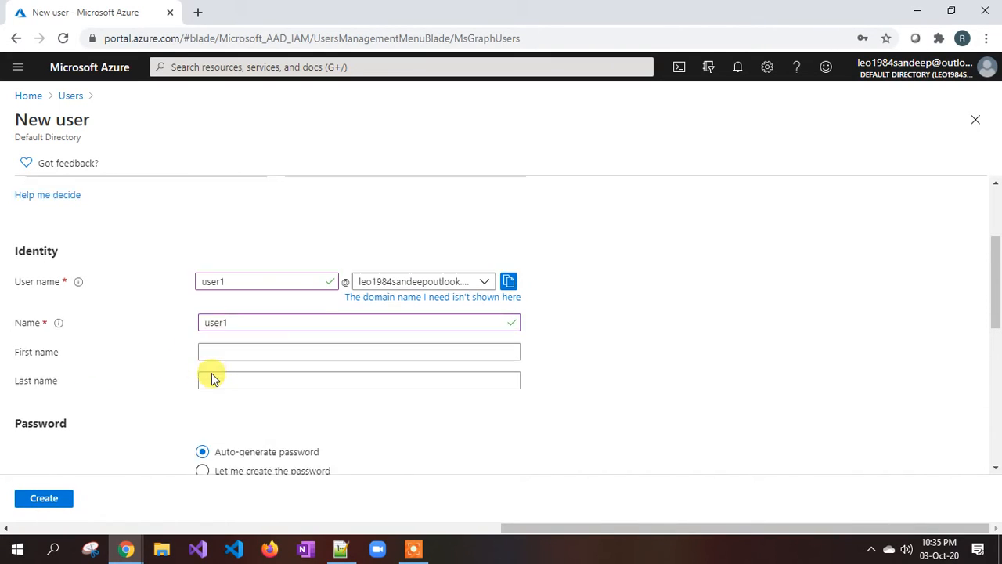
pyautogui.click(219, 285)
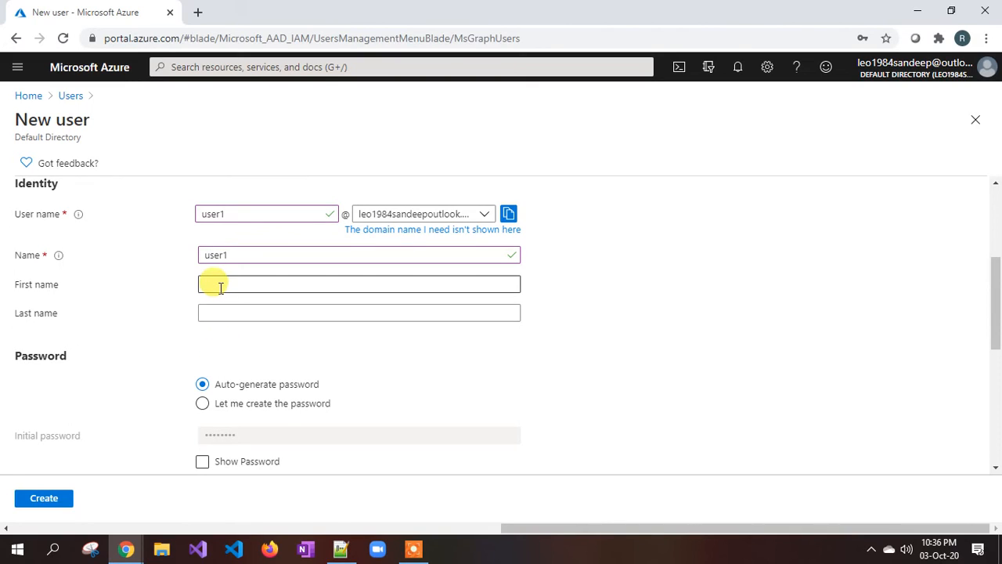
pyautogui.click(223, 312)
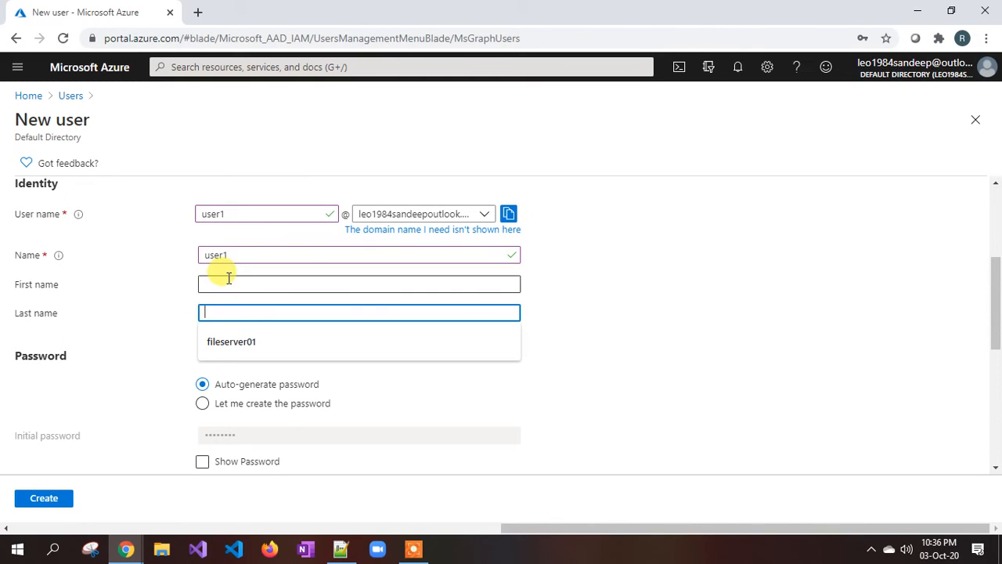
pyautogui.click(226, 284)
pyautogui.click(218, 310)
pyautogui.scroll(-1, 222, 306)
pyautogui.scroll(-1, 156, 321)
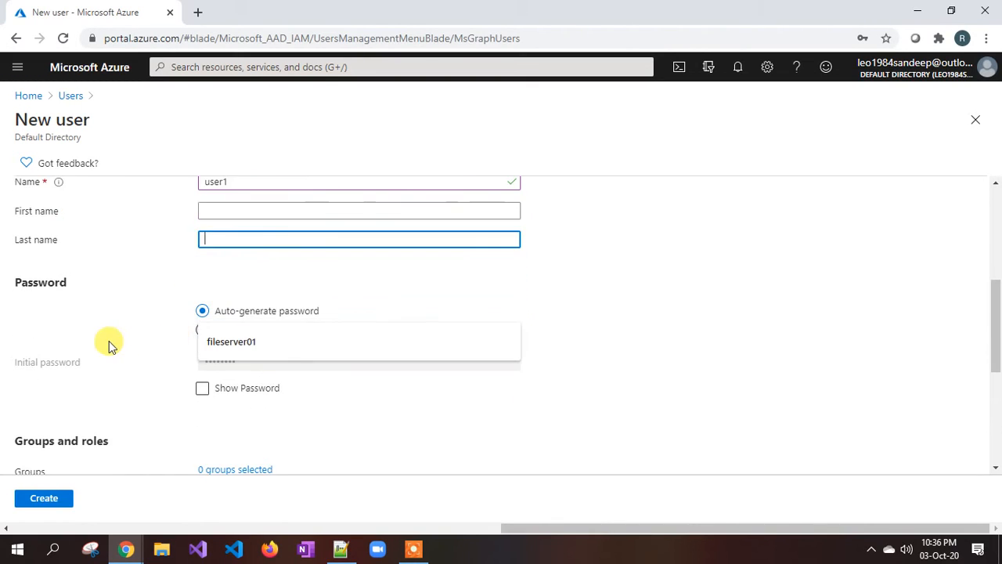
pyautogui.click(108, 341)
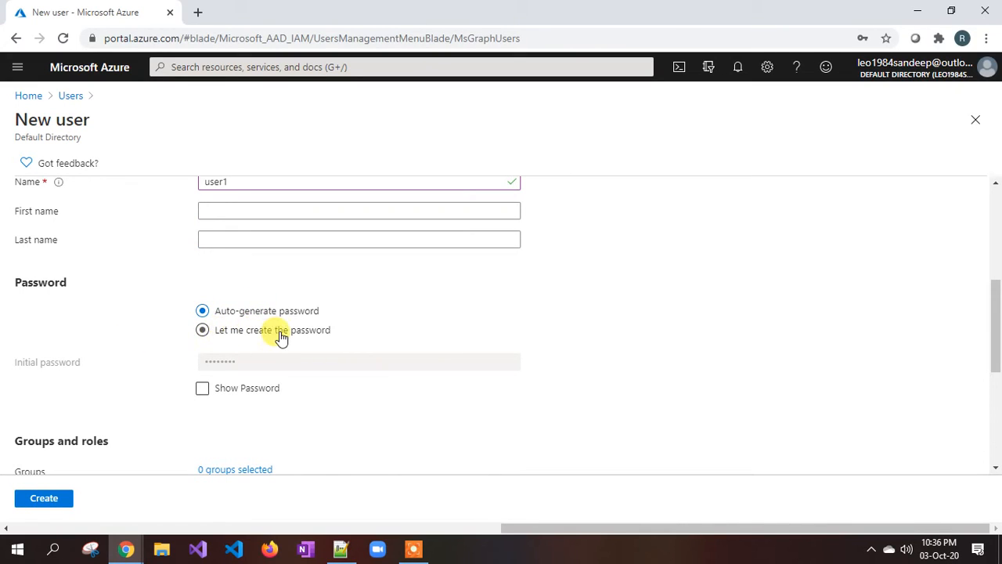
# Keep Auto-generate password, show the initial password and copy it to the clipboard.
pyautogui.click(202, 329)
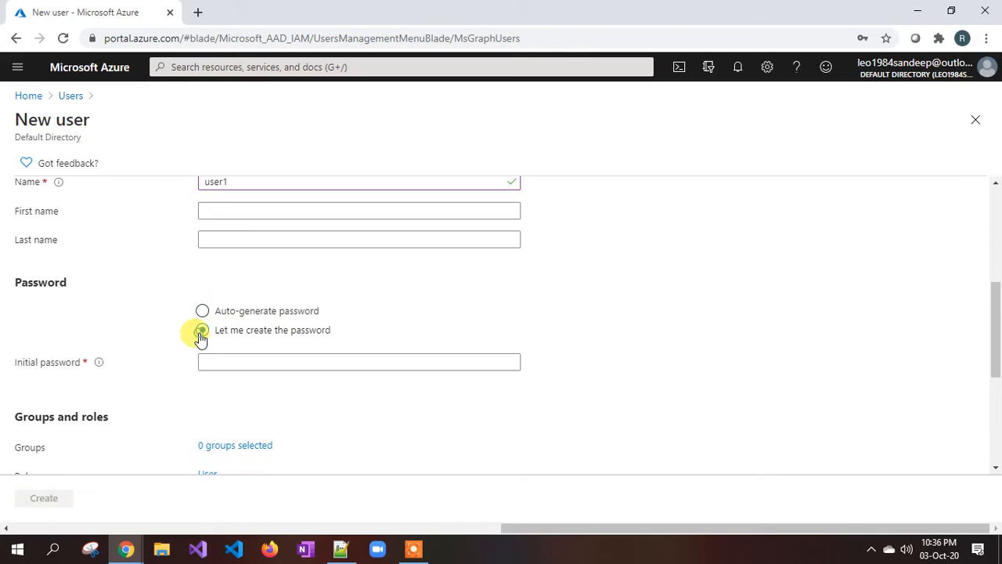
pyautogui.click(210, 363)
pyautogui.click(202, 311)
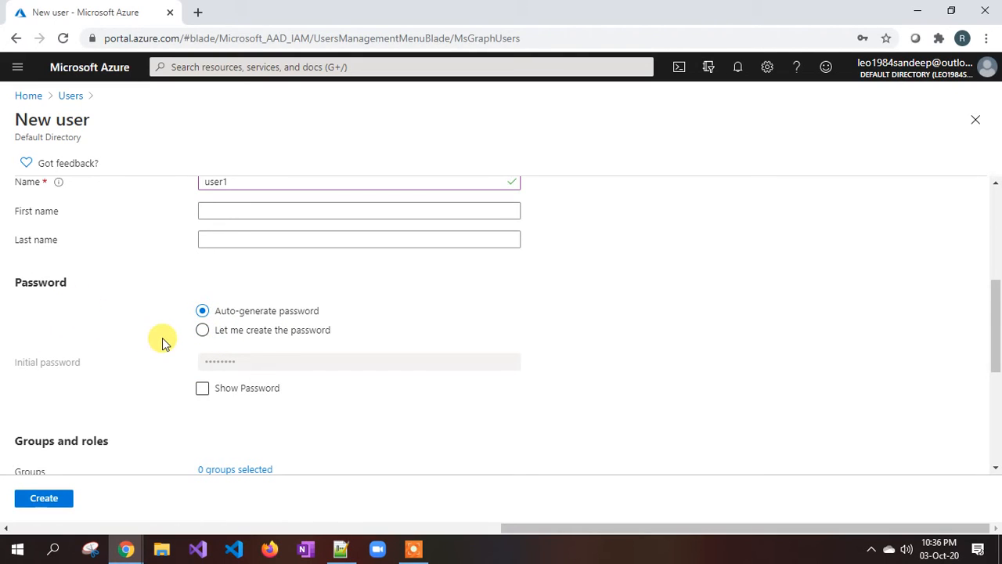
pyautogui.scroll(3, 162, 340)
pyautogui.scroll(-3, 162, 340)
pyautogui.click(203, 389)
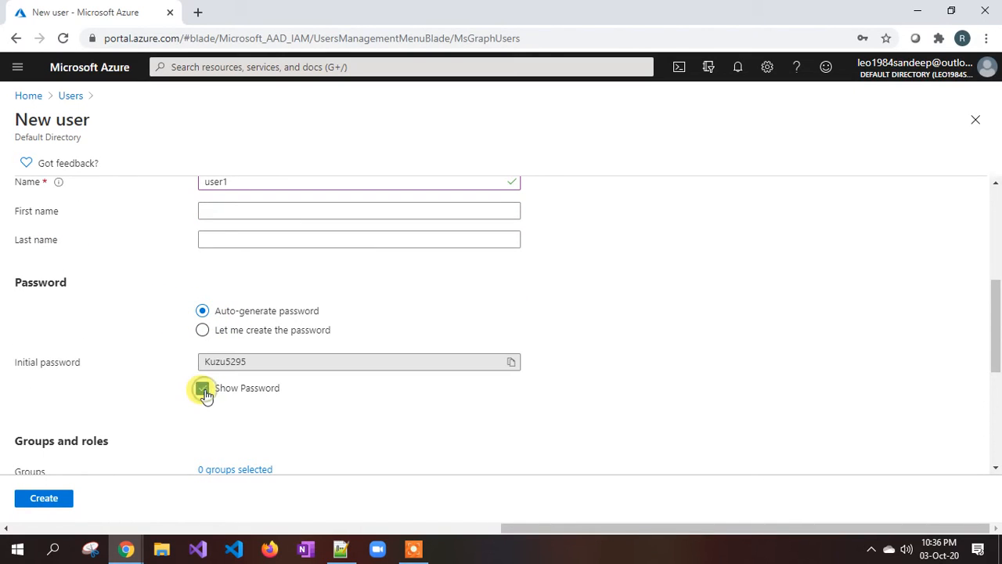
pyautogui.click(509, 365)
pyautogui.click(343, 549)
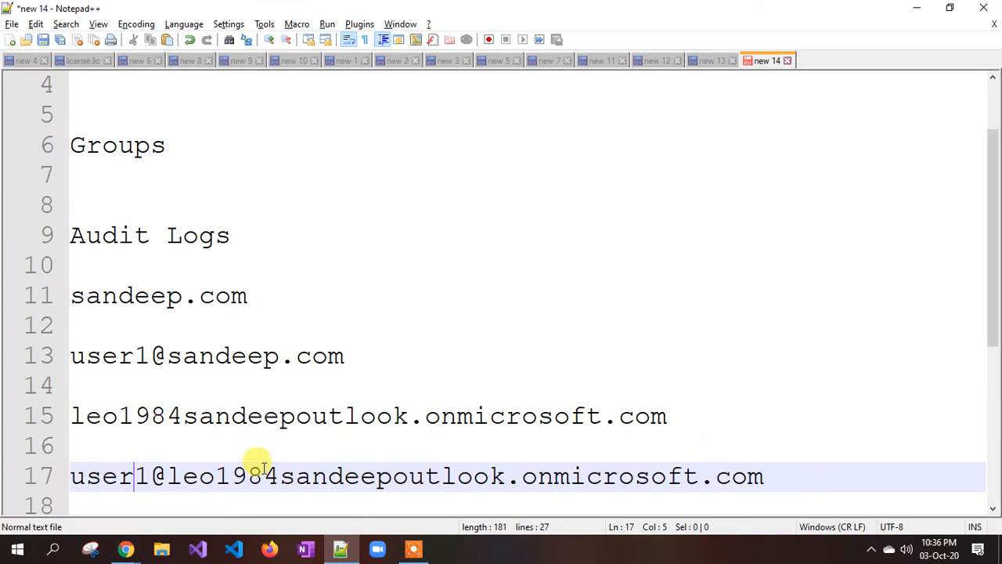
# Paste user1's initial password on a new line below the user1 address.
pyautogui.click(764, 476)
pyautogui.press('Return')
pyautogui.press('Return')
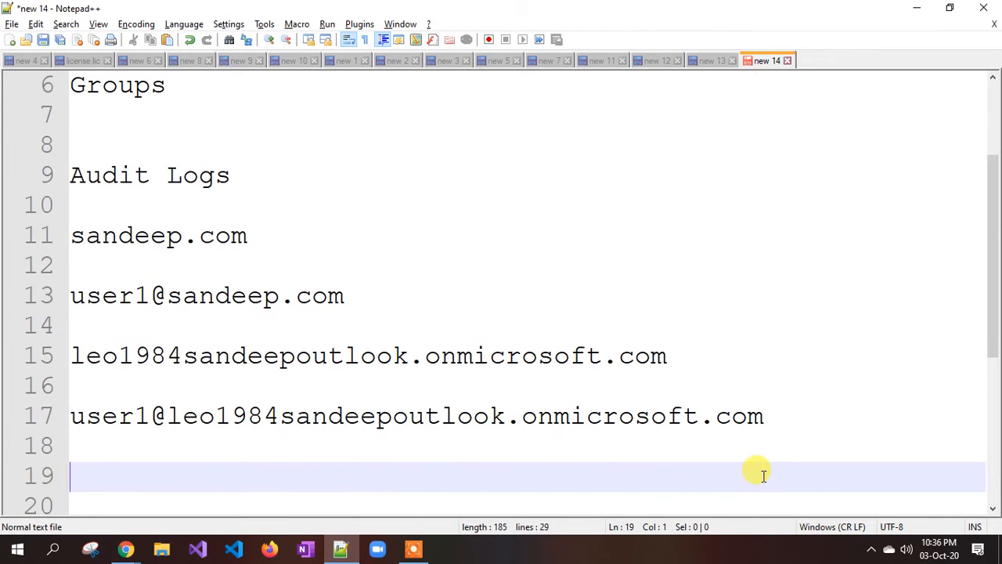
pyautogui.hotkey('ctrl', 'v')
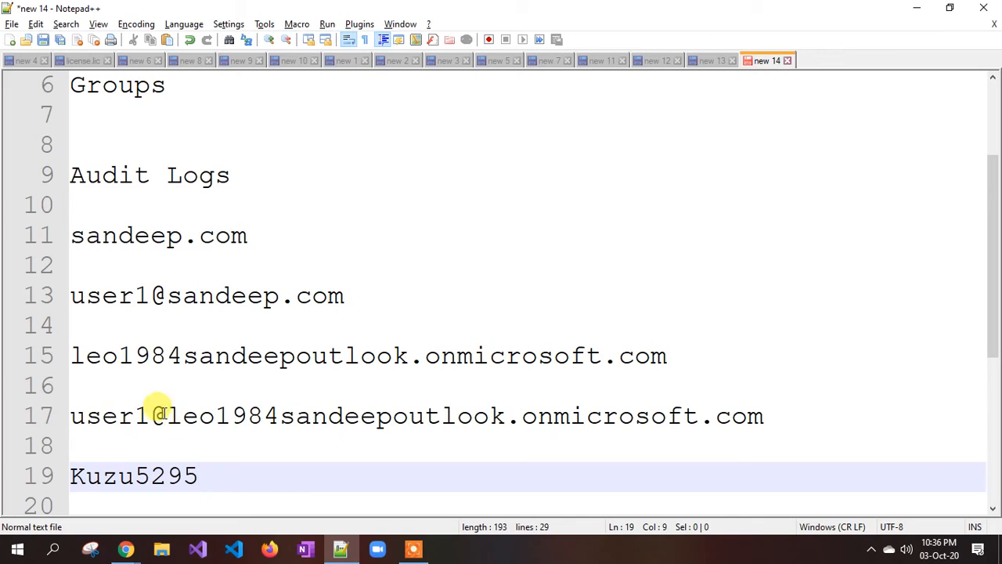
pyautogui.moveTo(232, 423); pyautogui.dragTo(361, 429)
pyautogui.click(130, 475)
pyautogui.click(209, 470)
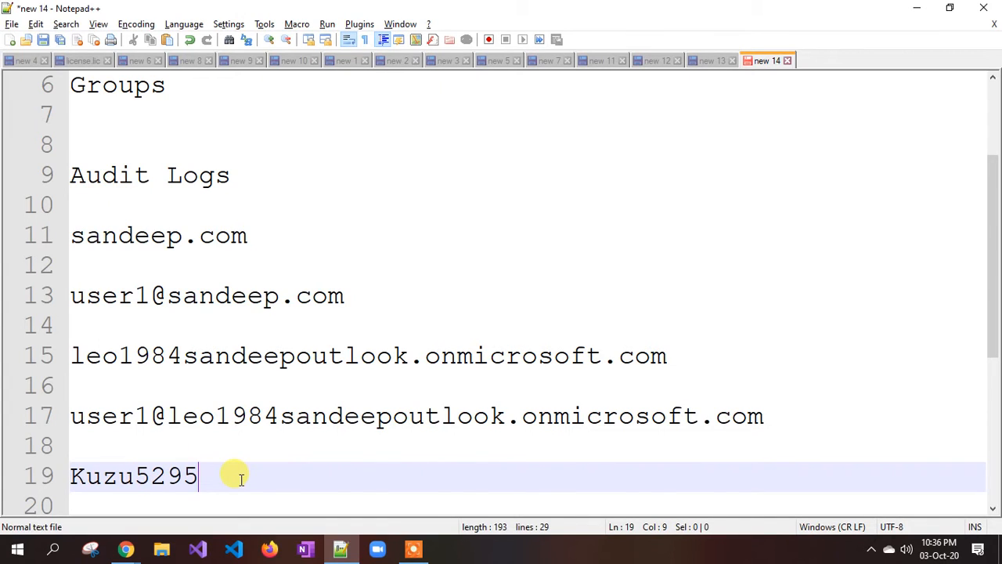
pyautogui.moveTo(125, 549)
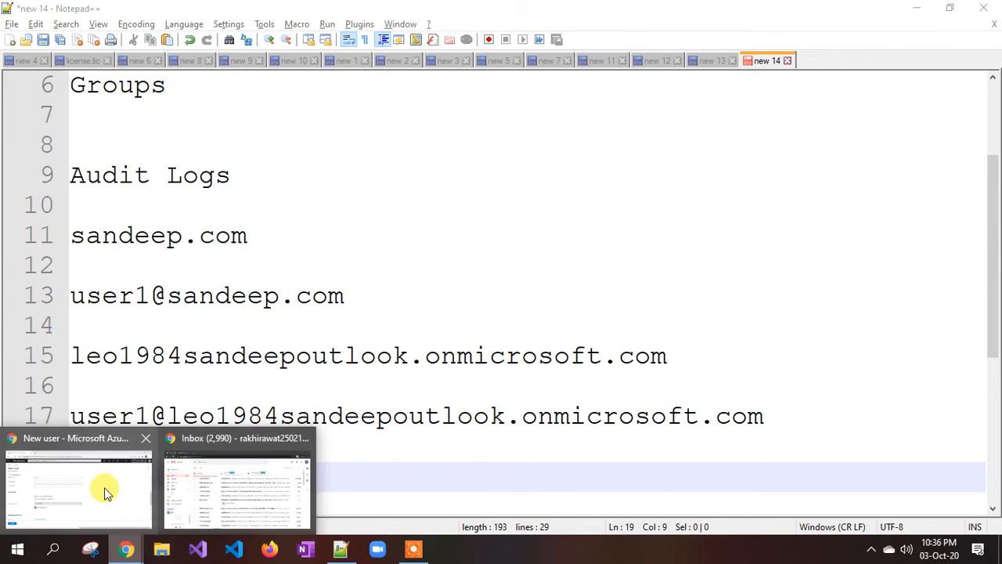
pyautogui.click(103, 490)
# Hide the password again, then open the empty Groups blade and close it, leaving 0 groups selected.
pyautogui.scroll(-2, 279, 321)
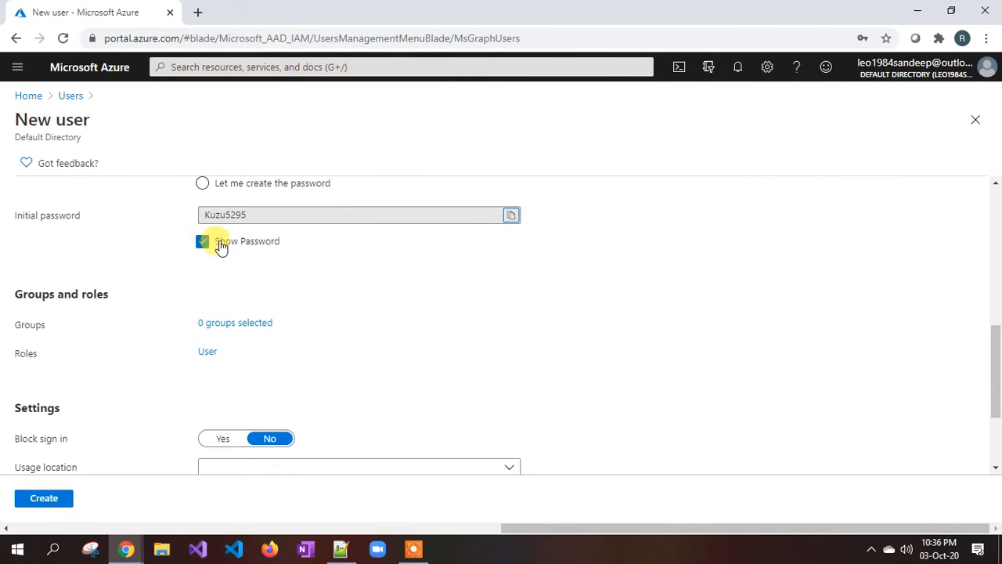
pyautogui.click(203, 242)
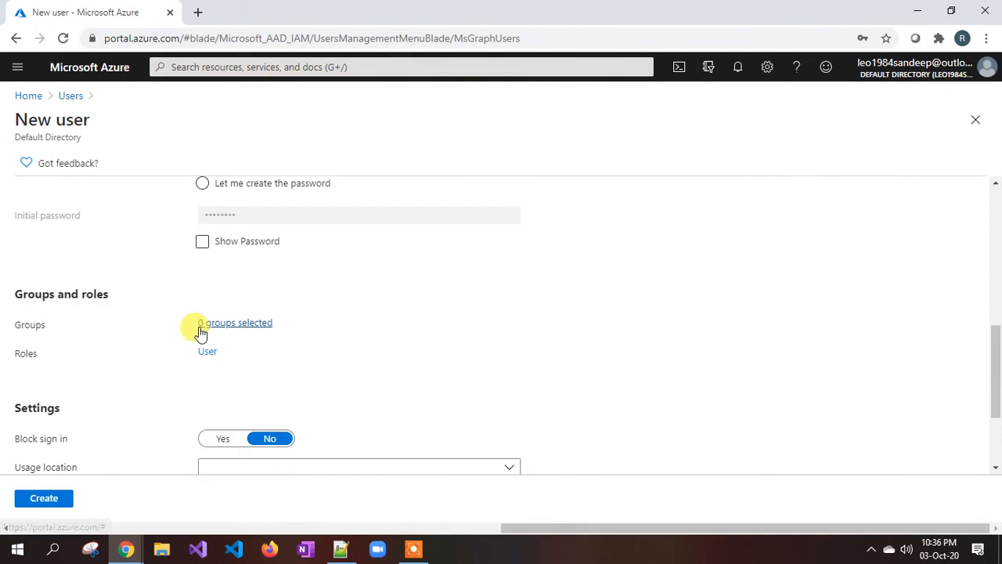
pyautogui.click(256, 326)
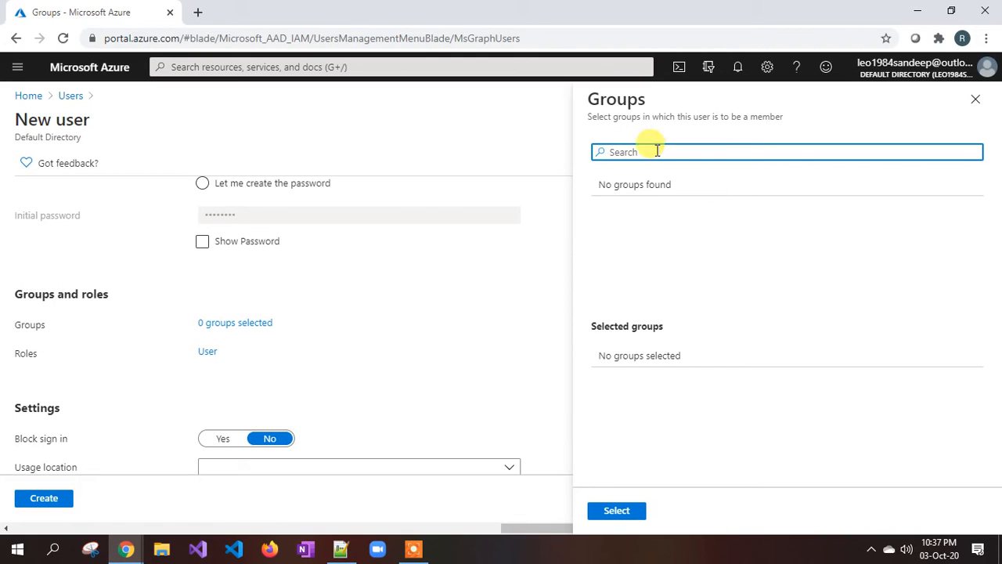
pyautogui.click(975, 99)
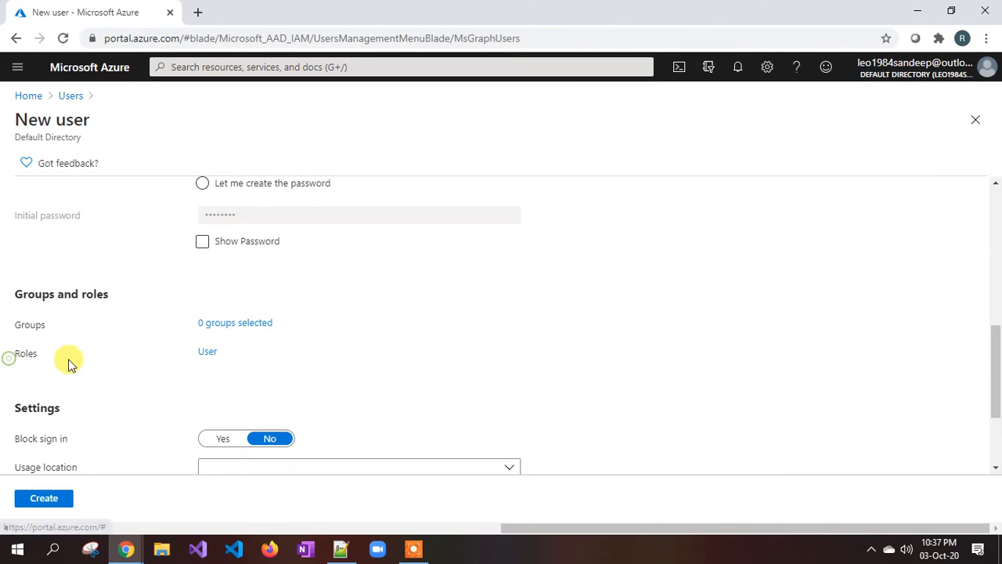
pyautogui.click(208, 352)
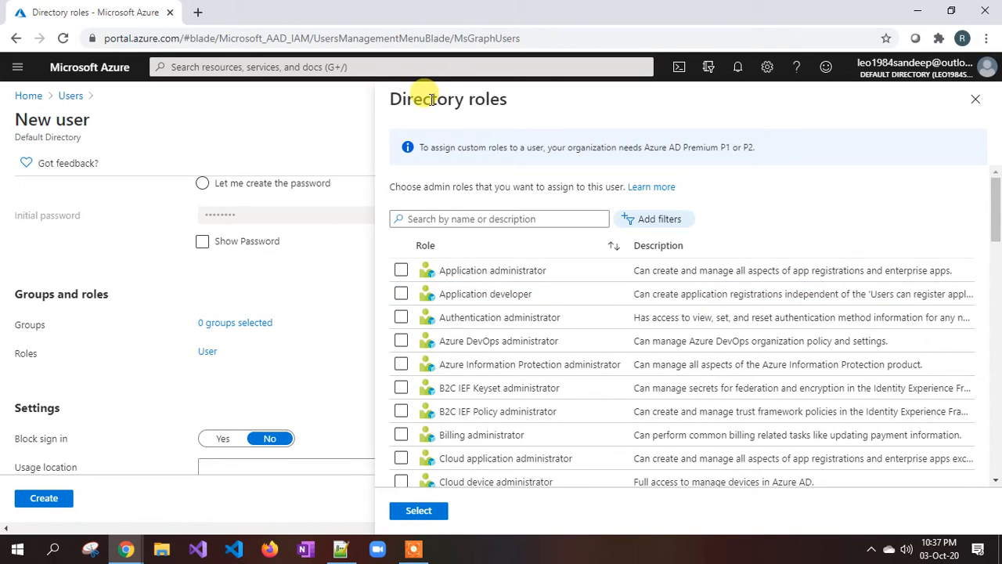
pyautogui.moveTo(431, 99); pyautogui.dragTo(533, 103)
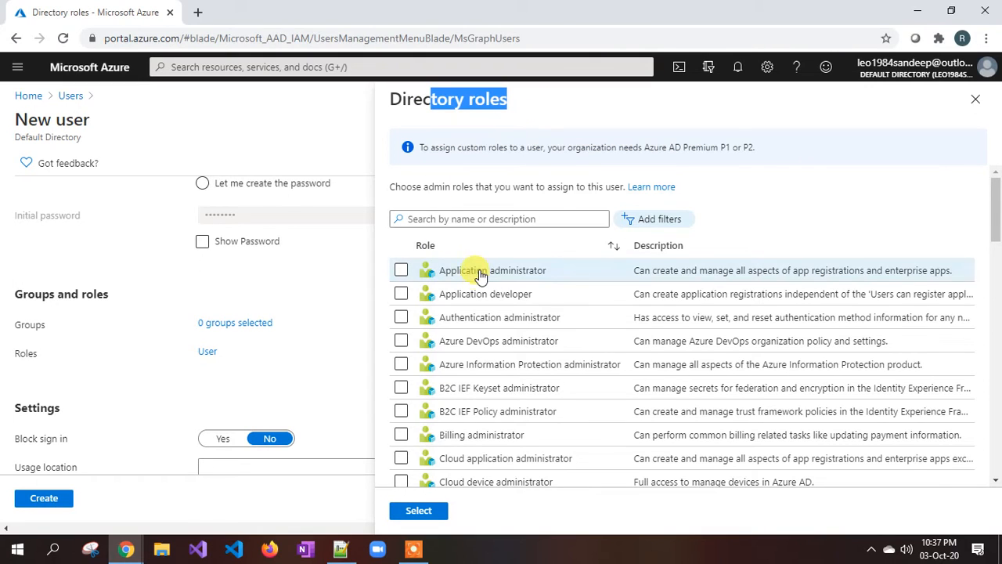
pyautogui.scroll(-5, 479, 360)
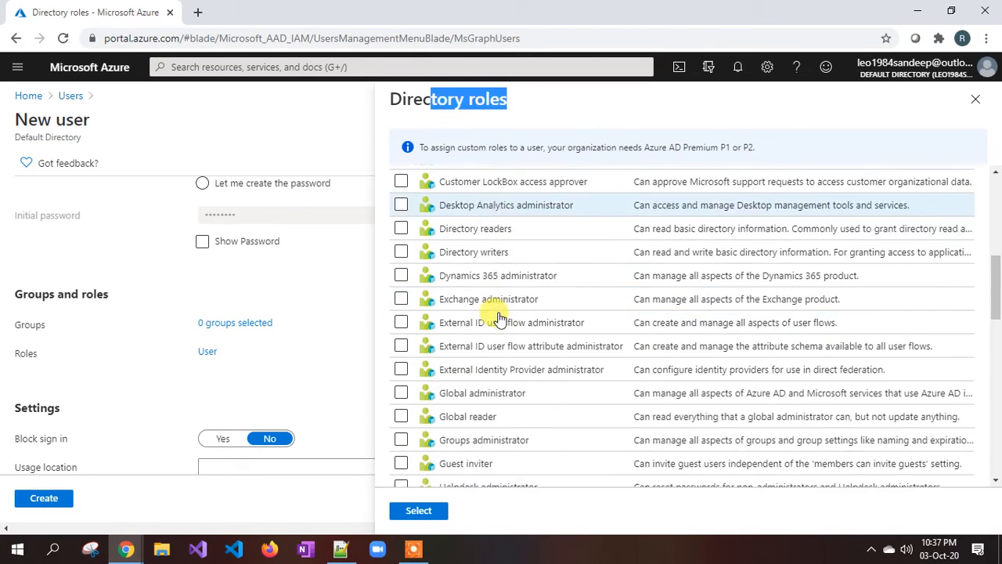
pyautogui.scroll(-2, 500, 318)
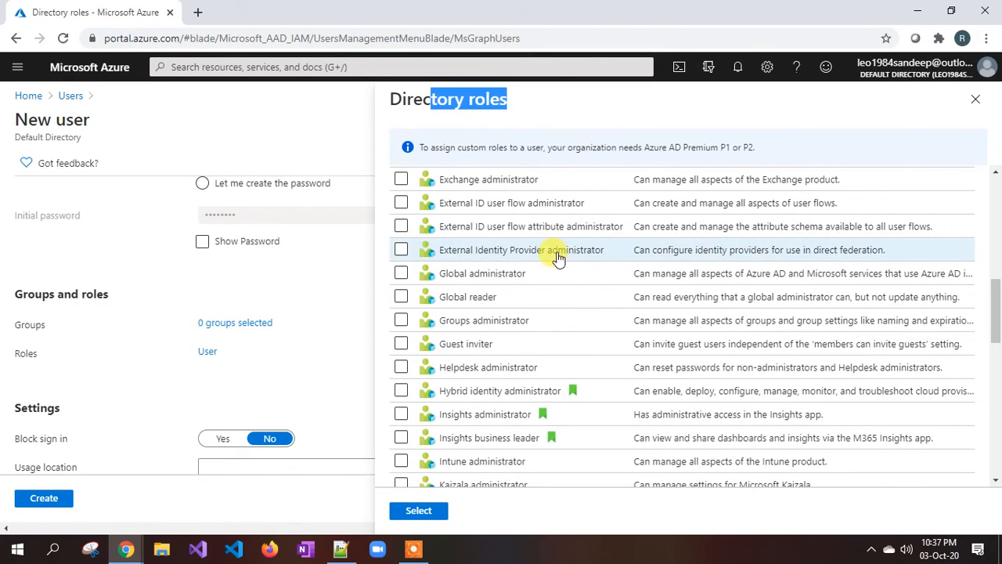
pyautogui.scroll(7, 558, 258)
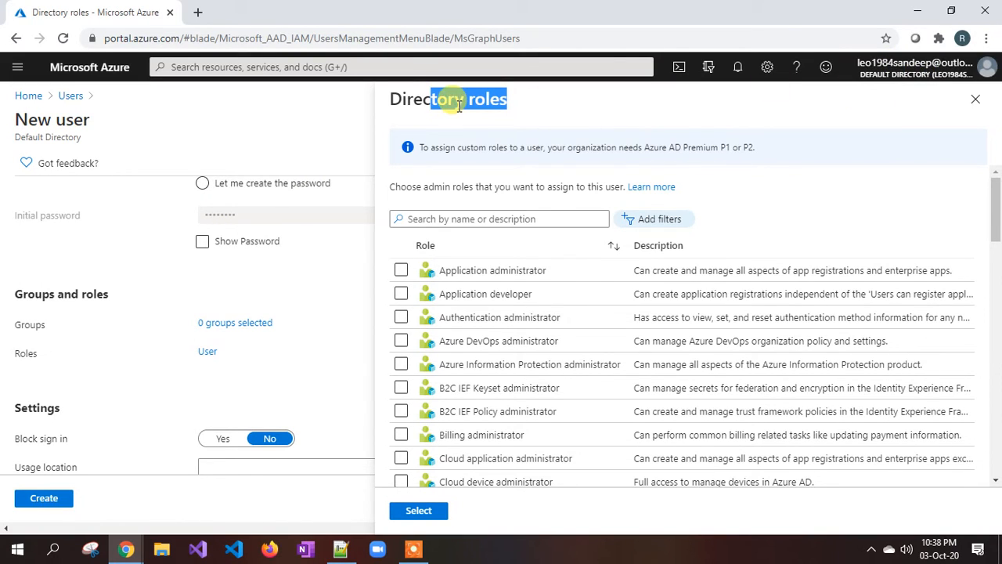
pyautogui.click(501, 100)
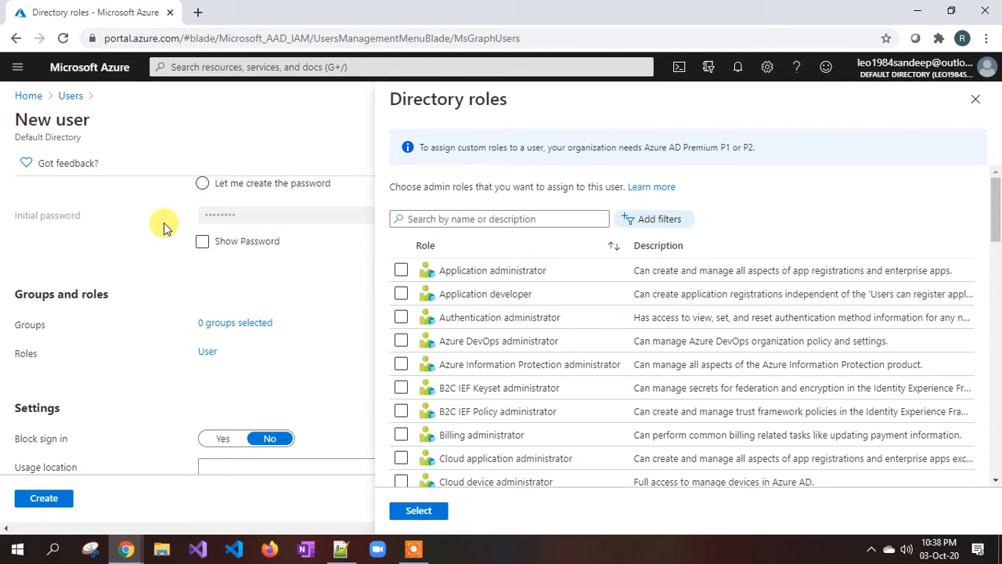
pyautogui.click(976, 98)
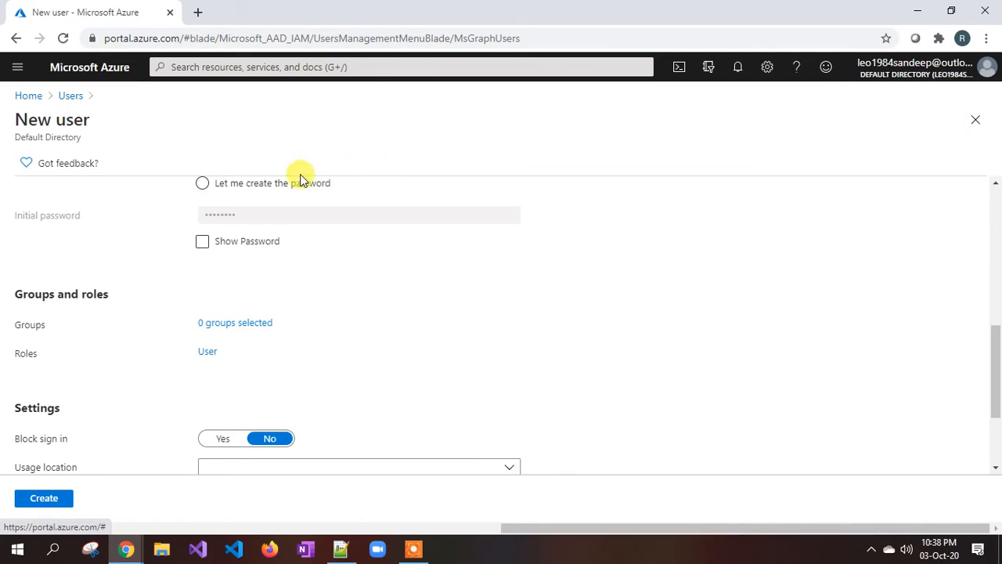
# Discard the unsaved new user and reopen Azure Active Directory from the portal home.
pyautogui.click(63, 95)
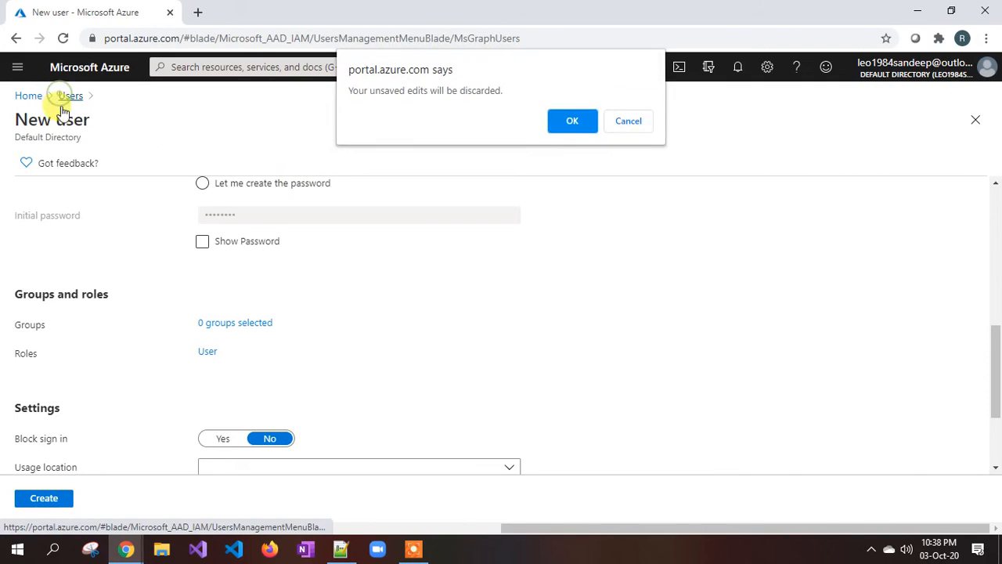
pyautogui.click(563, 120)
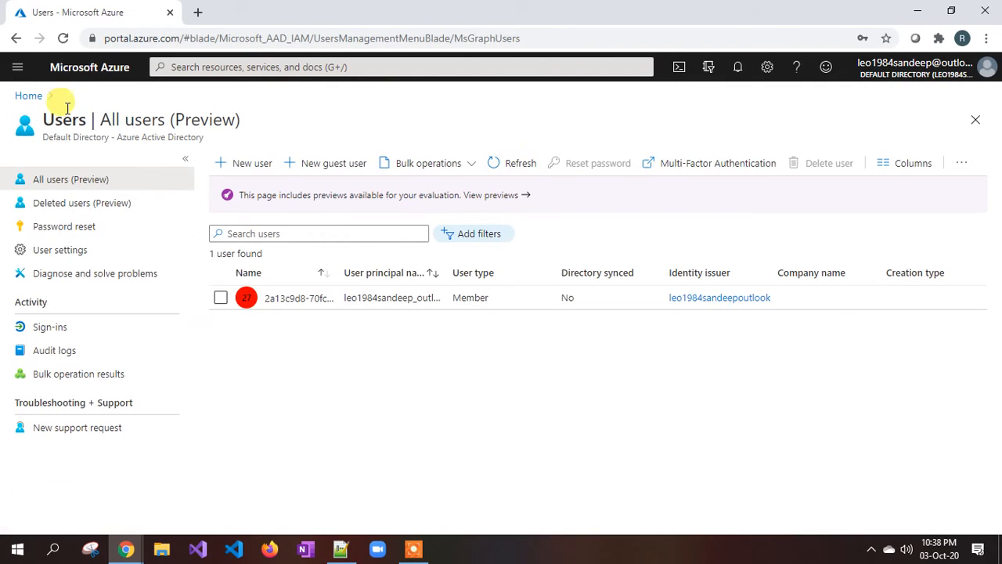
pyautogui.click(31, 97)
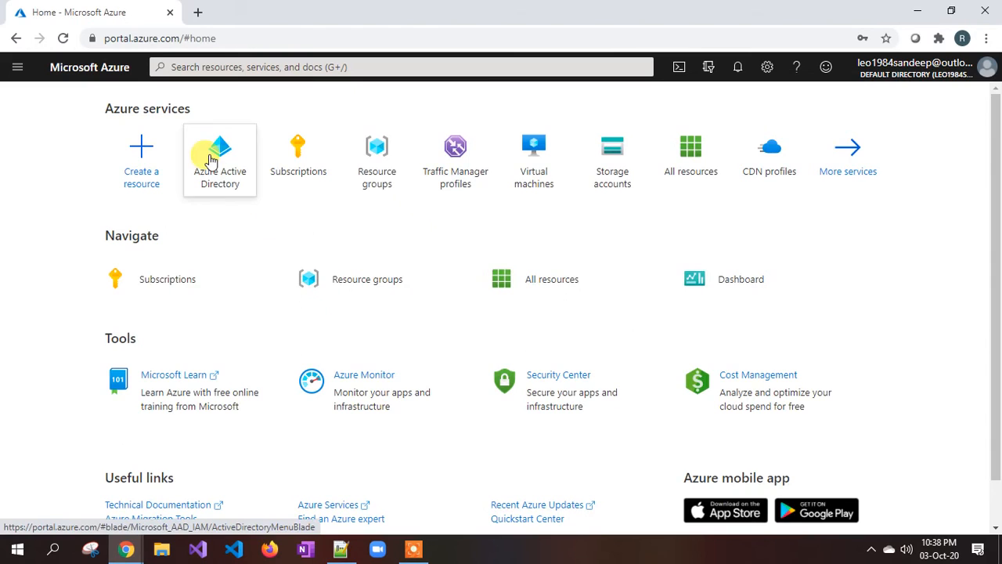
pyautogui.click(210, 160)
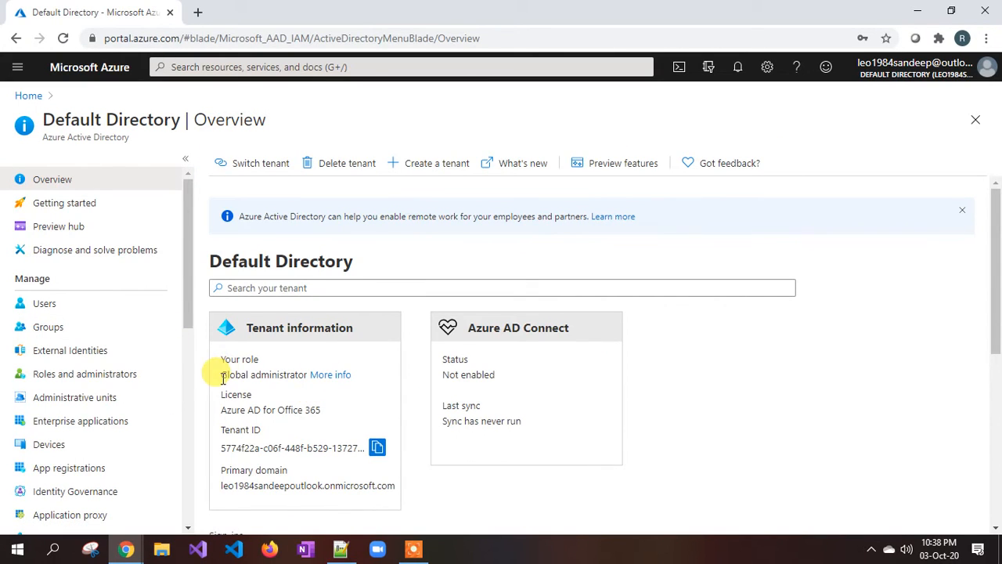
# Highlight the 'Global administrator' value under Your role in Tenant information.
pyautogui.moveTo(222, 375); pyautogui.dragTo(297, 375)
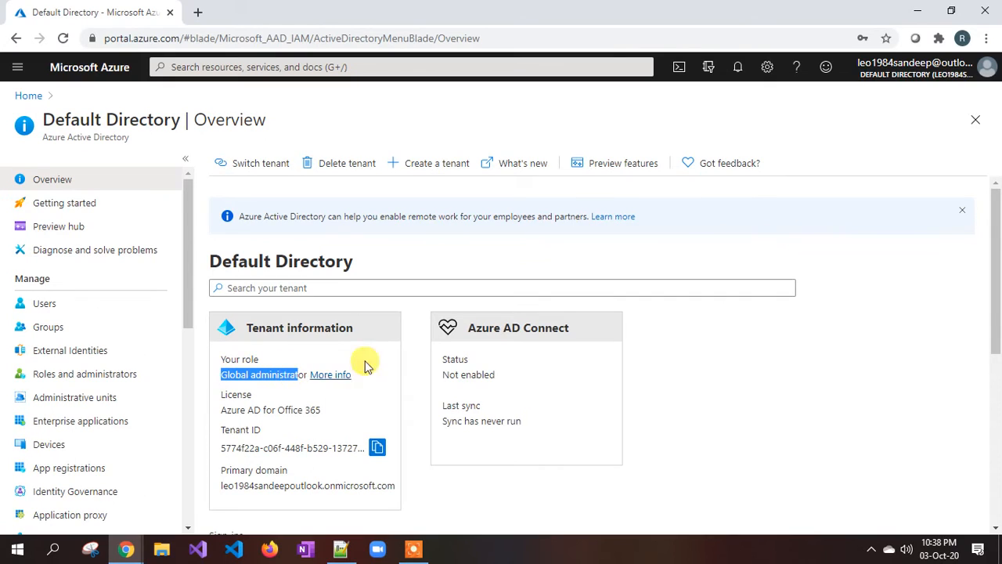
pyautogui.click(280, 390)
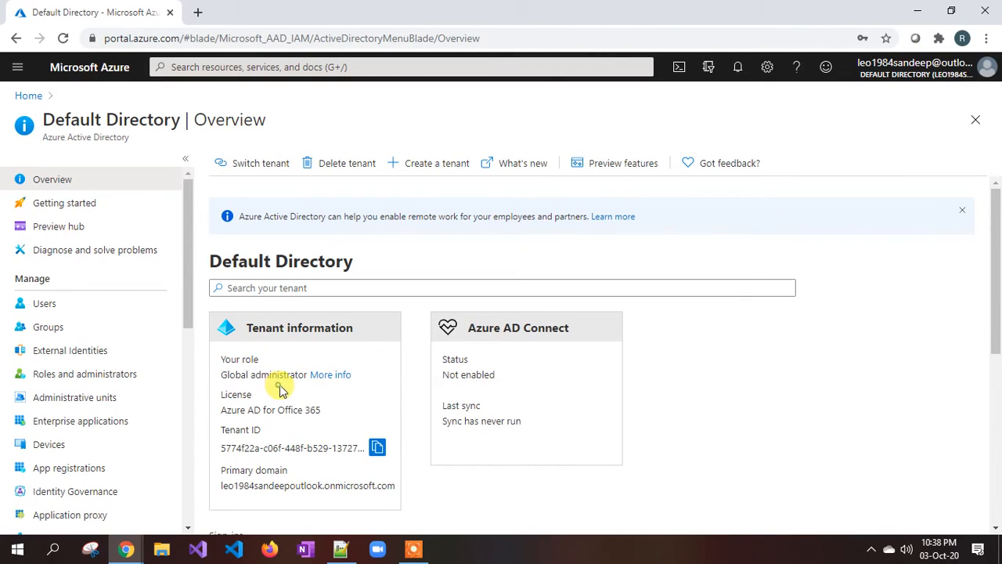
pyautogui.moveTo(309, 376); pyautogui.dragTo(220, 375)
pyautogui.click(253, 375)
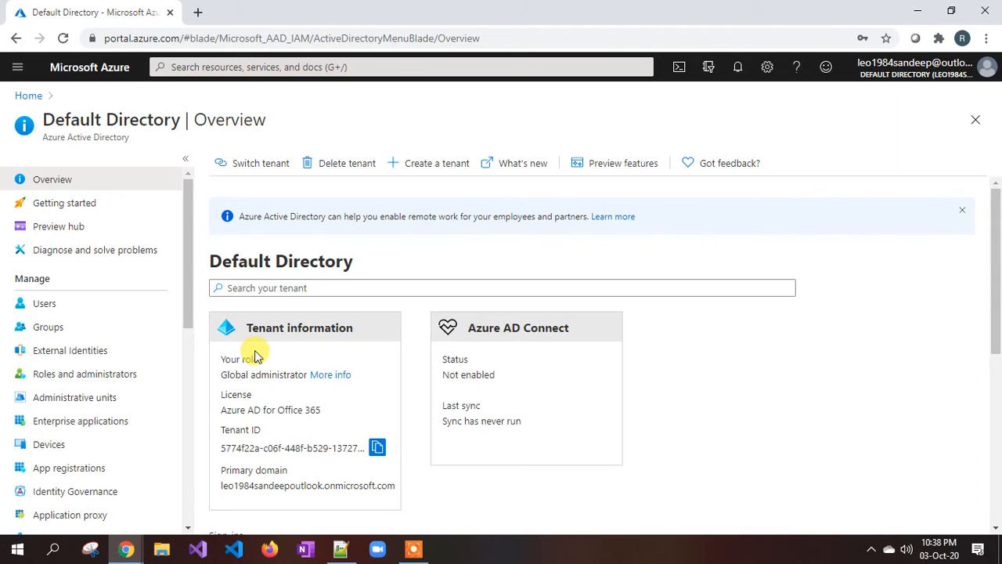
pyautogui.moveTo(219, 374); pyautogui.dragTo(308, 376)
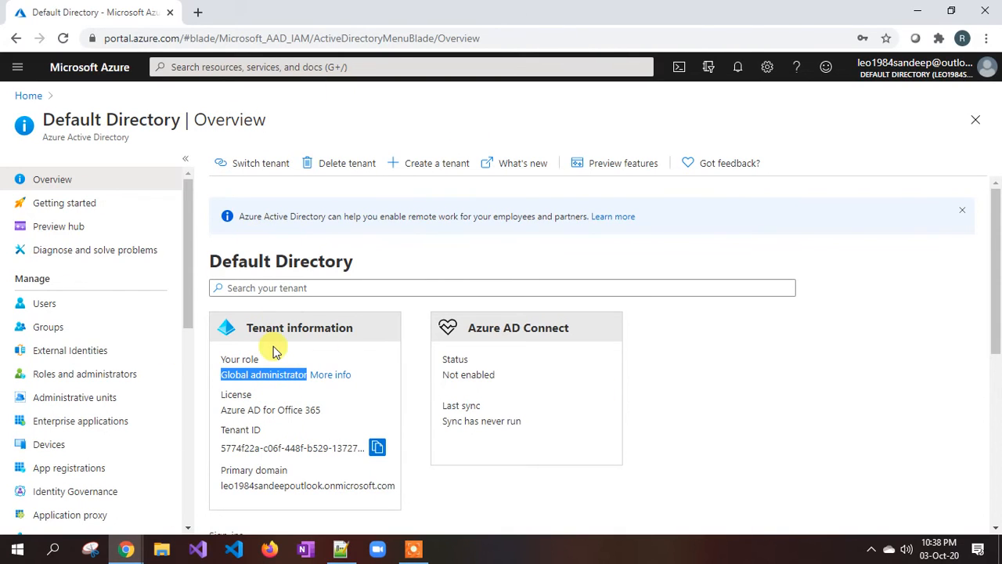
pyautogui.click(274, 374)
pyautogui.moveTo(221, 378)
pyautogui.mouseDown()
pyautogui.moveTo(271, 378)
pyautogui.moveTo(222, 375)
pyautogui.mouseUp()
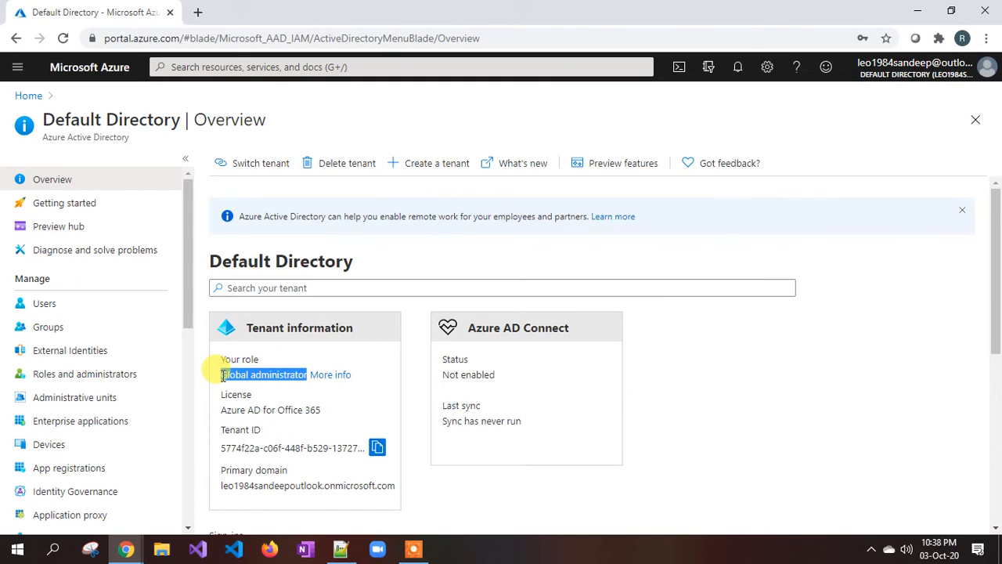
pyautogui.click(236, 376)
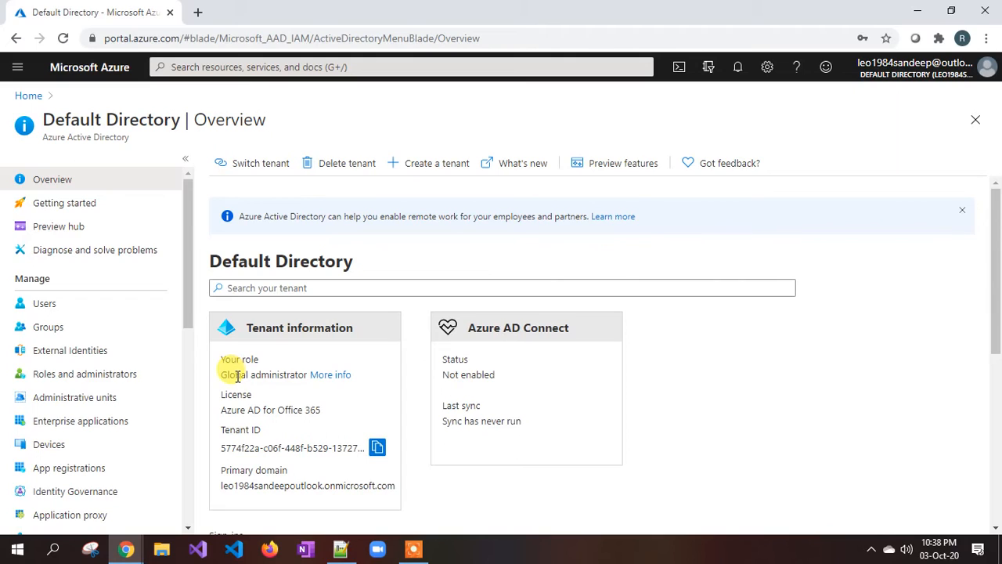
pyautogui.moveTo(227, 376); pyautogui.dragTo(259, 376)
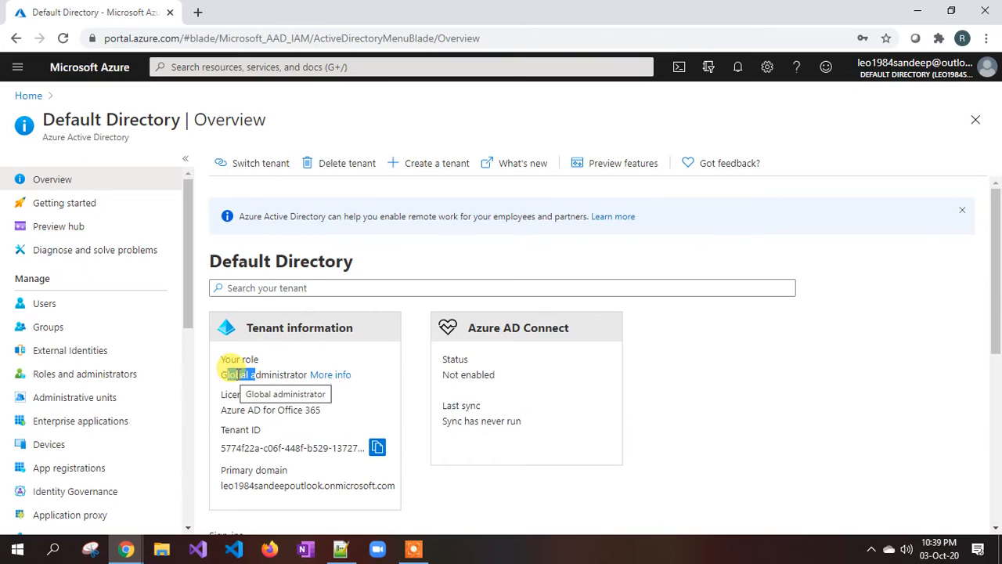
# Start a new user in Users, entering user1 as the user name and filling in the name.
pyautogui.click(61, 304)
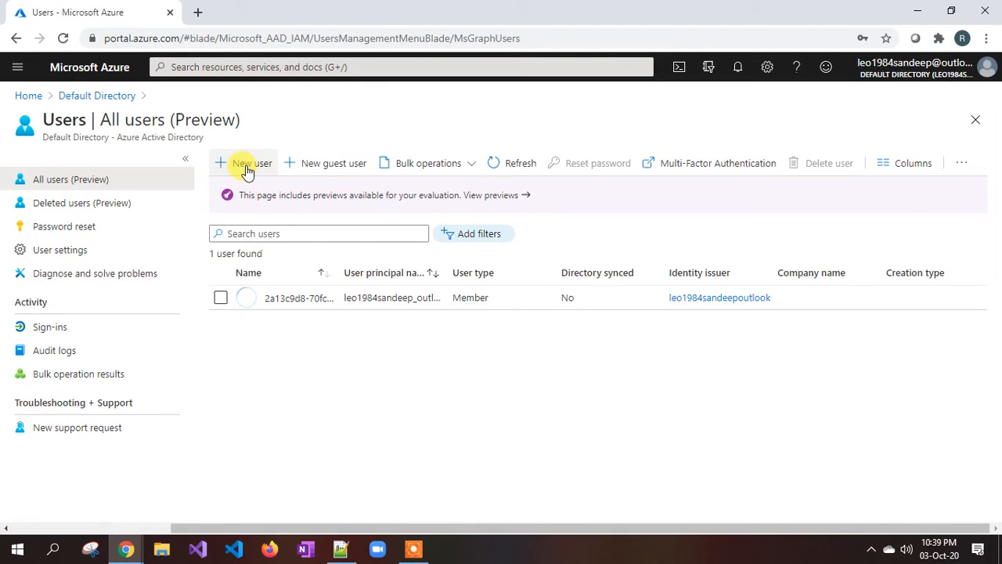
pyautogui.click(246, 170)
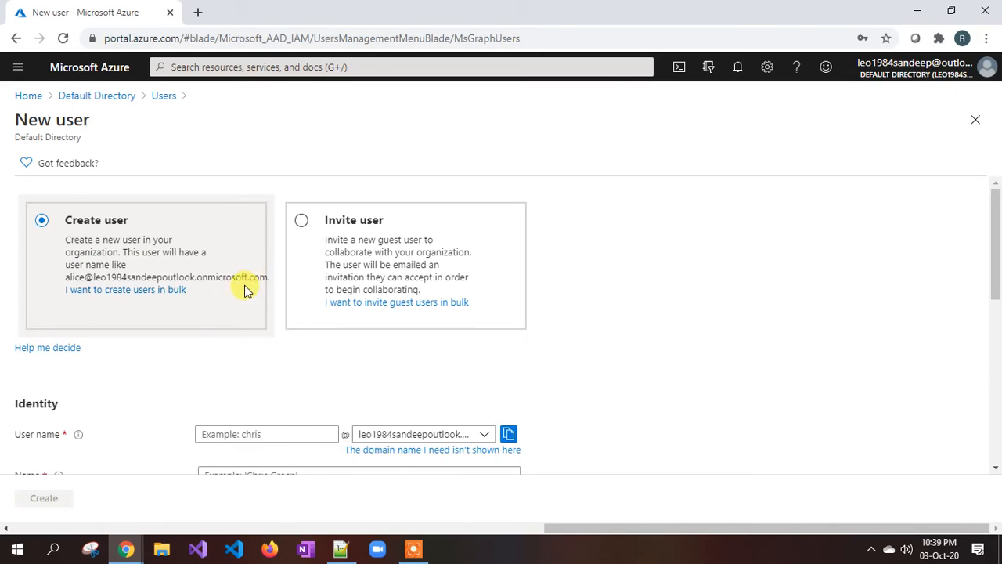
pyautogui.click(220, 426)
pyautogui.scroll(-2, 278, 384)
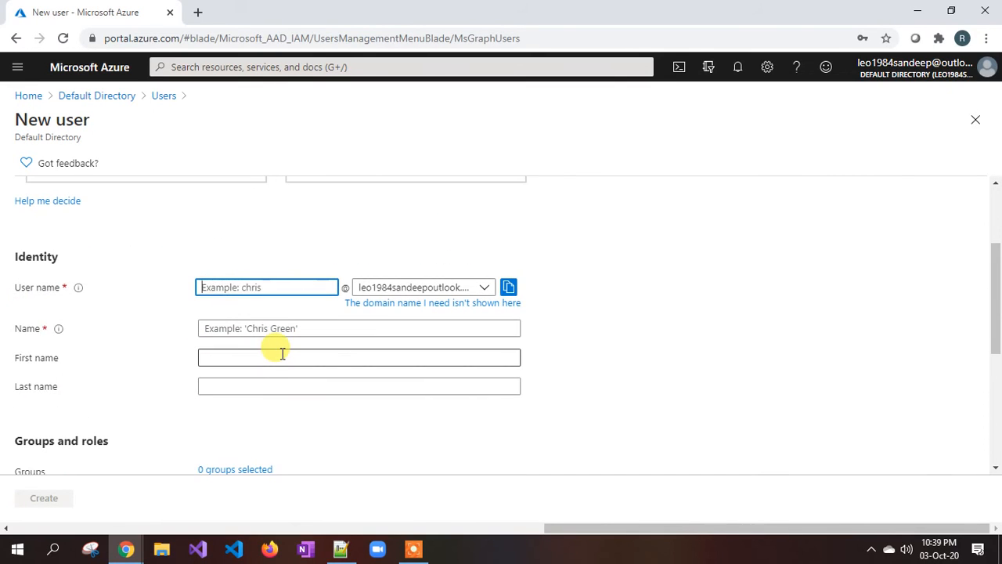
pyautogui.write('user1')
pyautogui.click(282, 329)
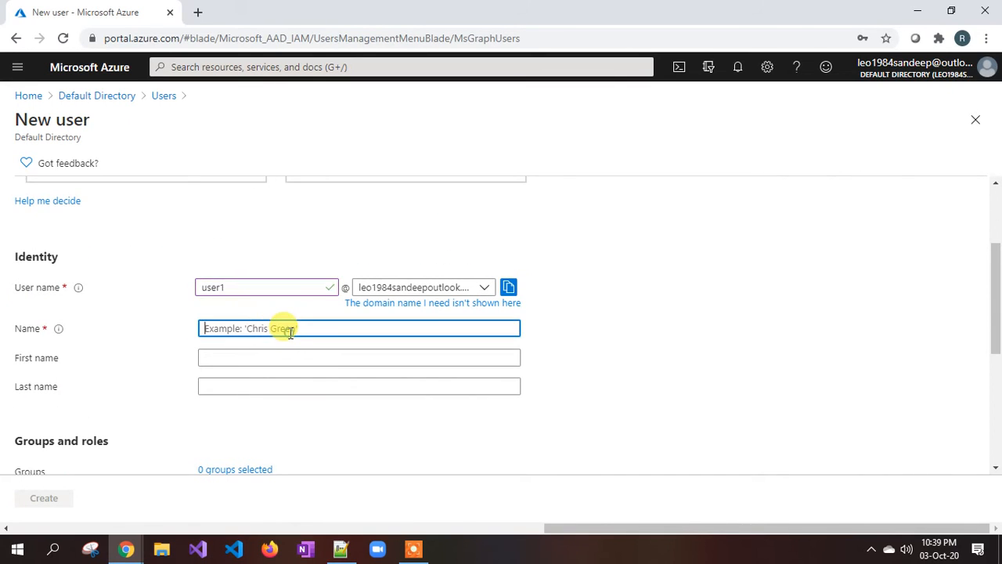
pyautogui.write('user1')
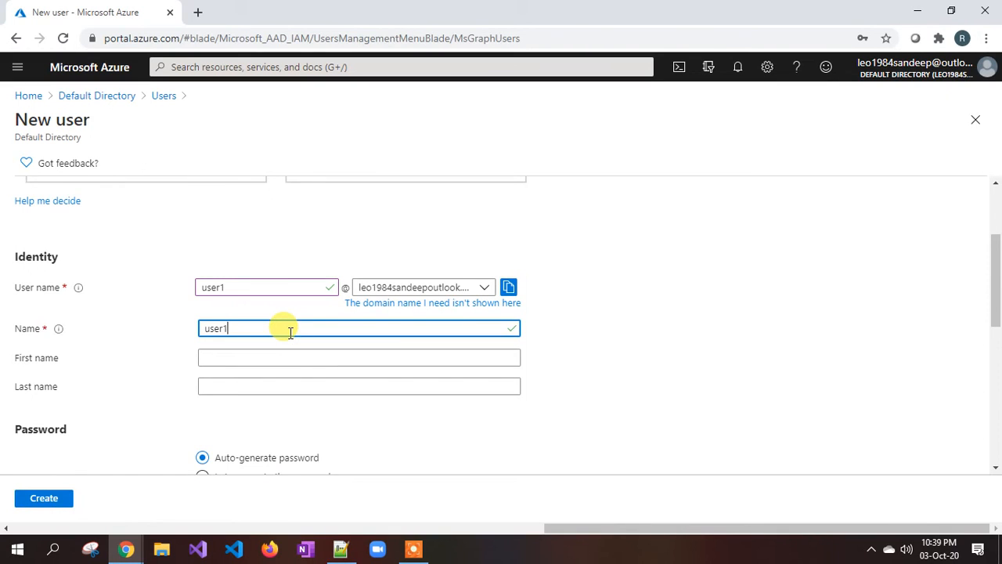
# Reveal the auto-generated password and paste it over the old password on line 19 of the notes.
pyautogui.scroll(-3, 290, 332)
pyautogui.click(204, 314)
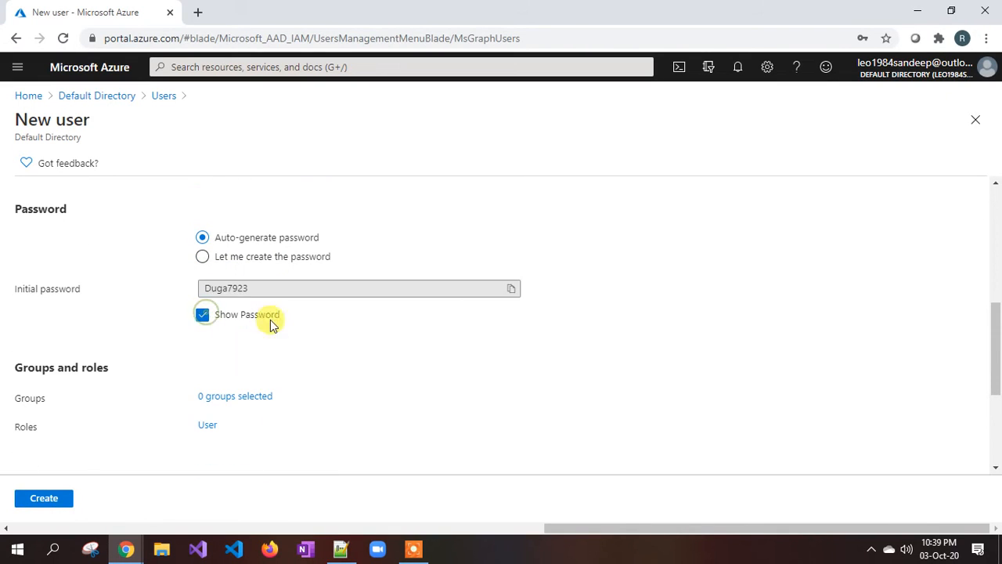
pyautogui.click(512, 289)
pyautogui.click(340, 549)
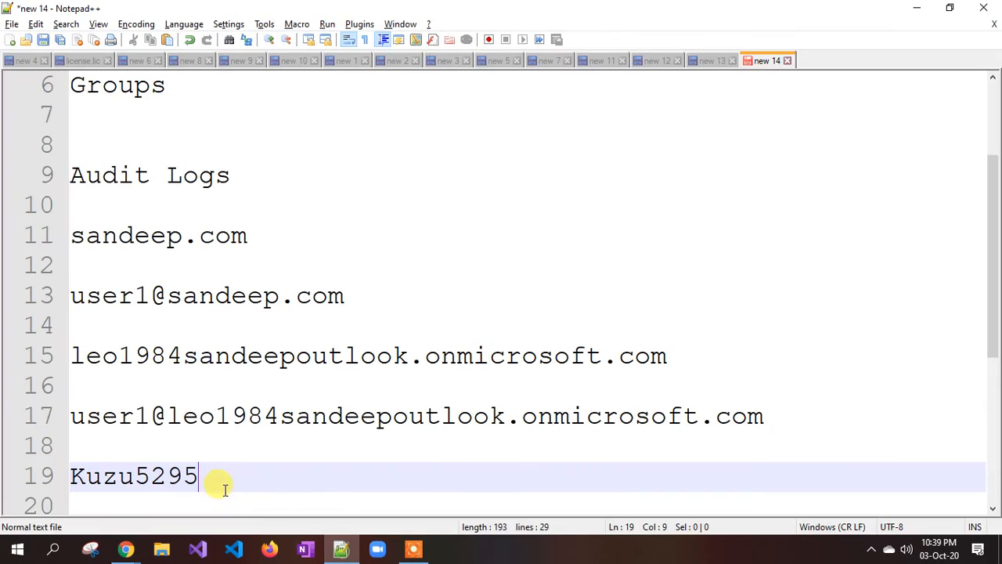
pyautogui.moveTo(225, 489); pyautogui.dragTo(73, 474)
pyautogui.hotkey('ctrl', 'v')
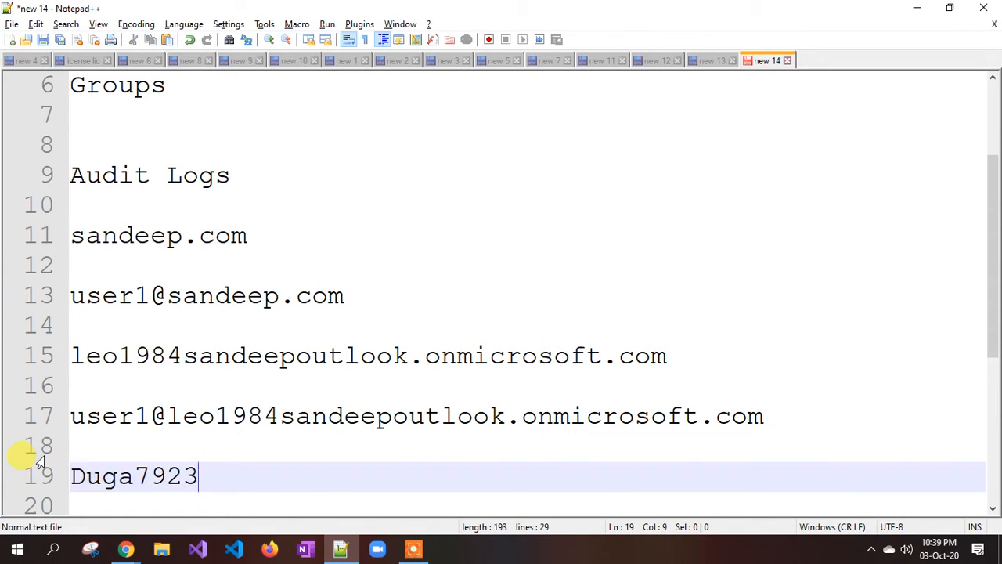
pyautogui.moveTo(123, 543)
pyautogui.click(105, 477)
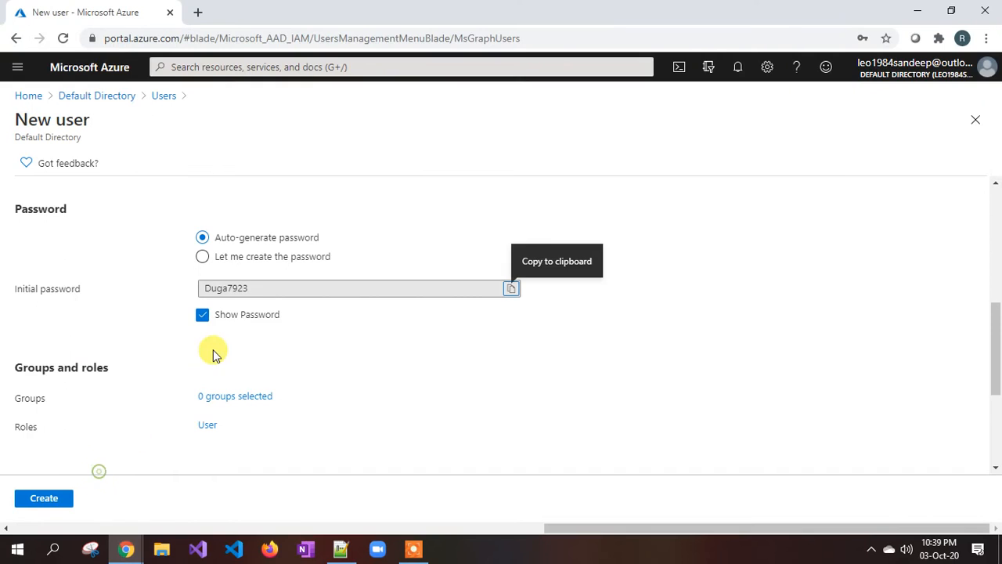
# Hide the initial password again and bring up the directory role choices.
pyautogui.scroll(-1, 217, 345)
pyautogui.click(202, 241)
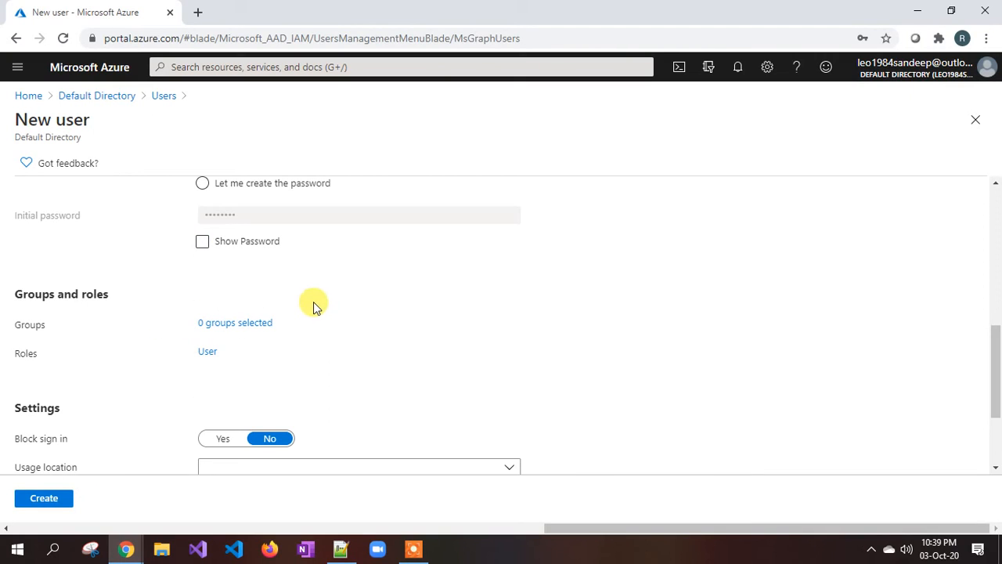
pyautogui.click(203, 352)
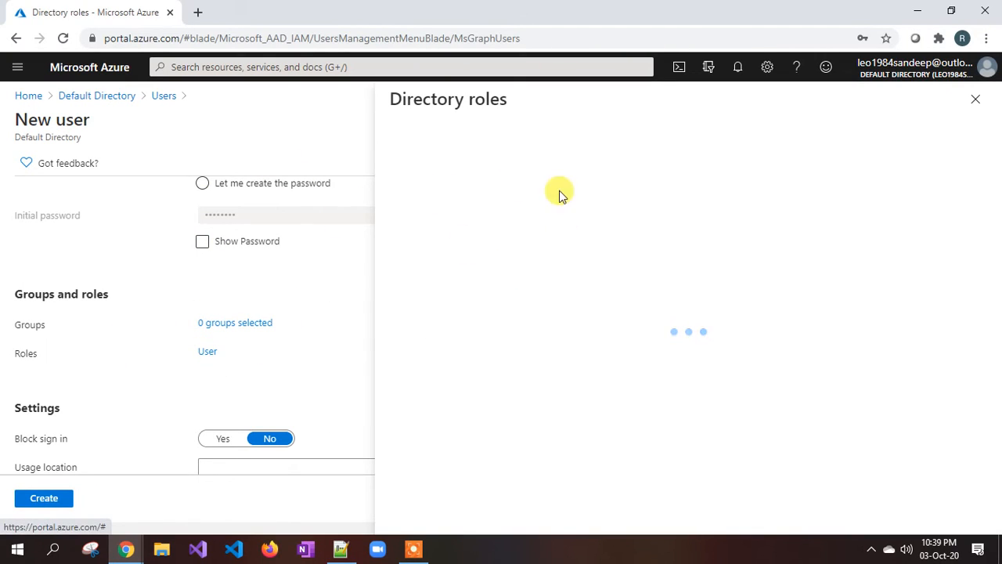
# Search the roles for 'glo', then close the panel keeping the default User role.
pyautogui.click(474, 220)
pyautogui.write('global')
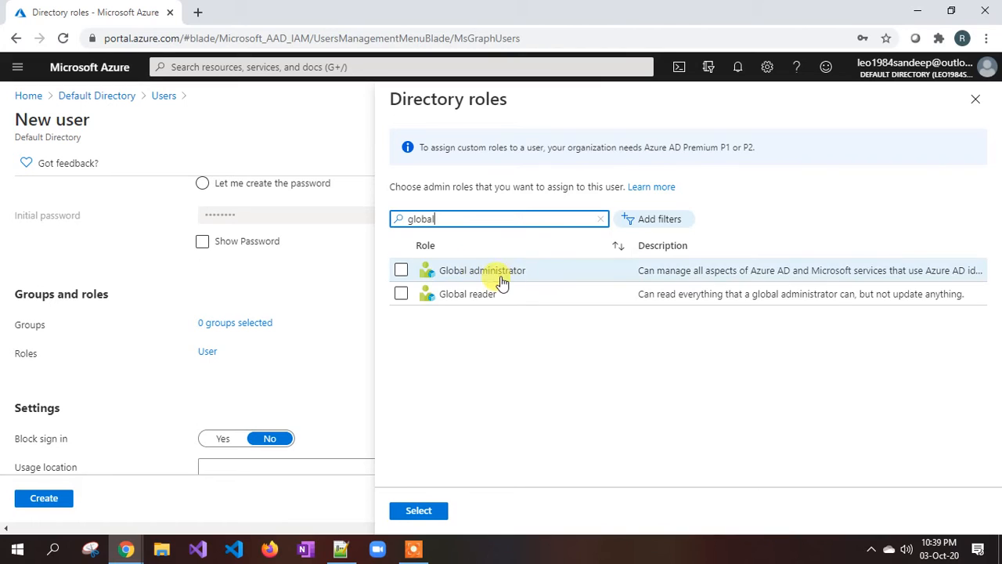
pyautogui.click(975, 99)
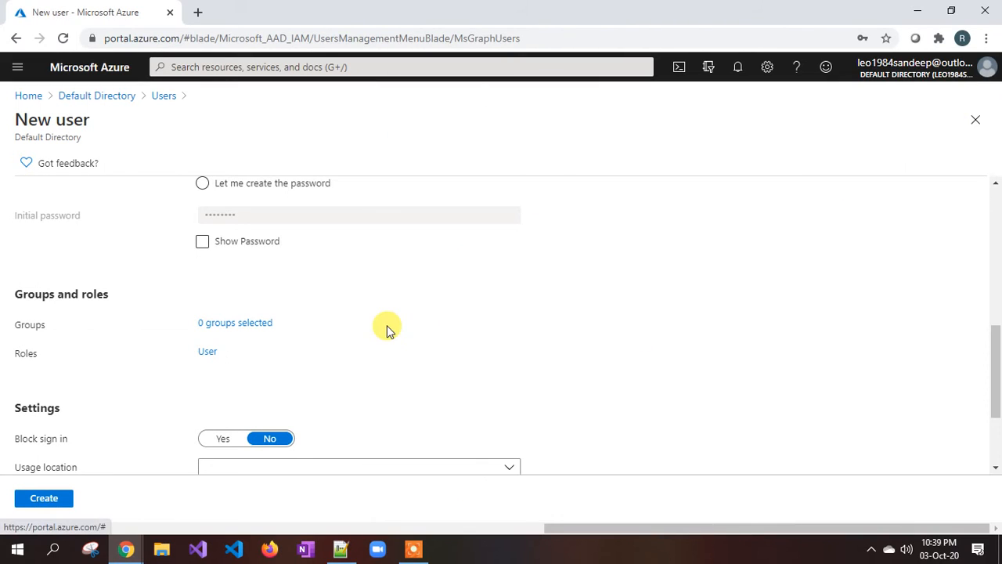
# Leave usage location and Department blank and create the user1 account.
pyautogui.scroll(-1, 387, 329)
pyautogui.scroll(-1, 110, 376)
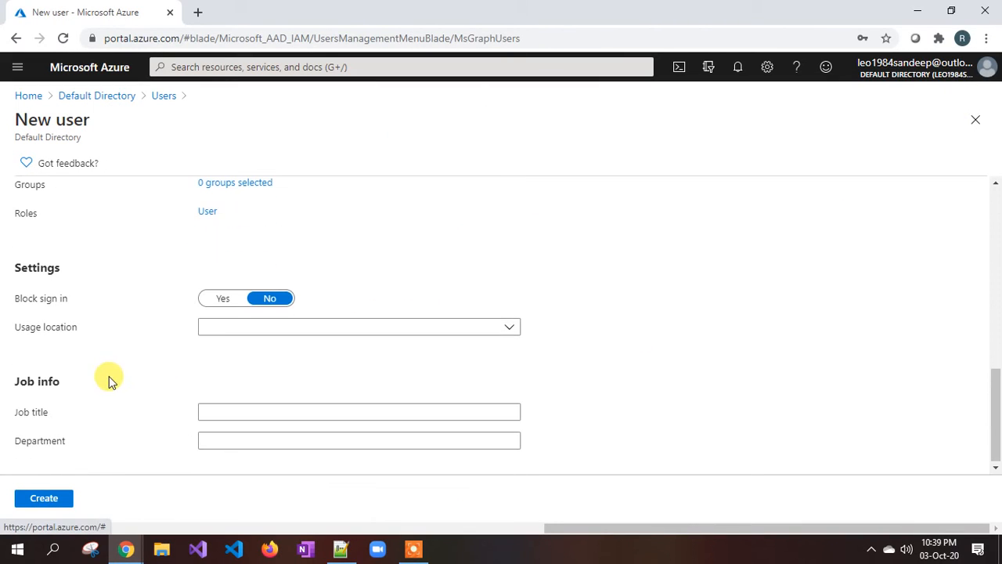
pyautogui.click(314, 325)
pyautogui.click(643, 310)
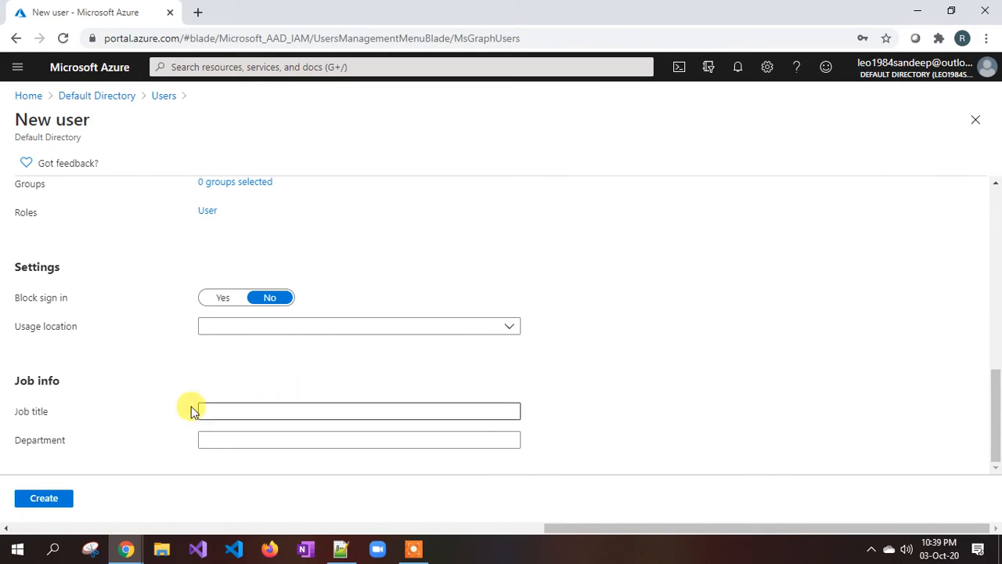
pyautogui.click(229, 439)
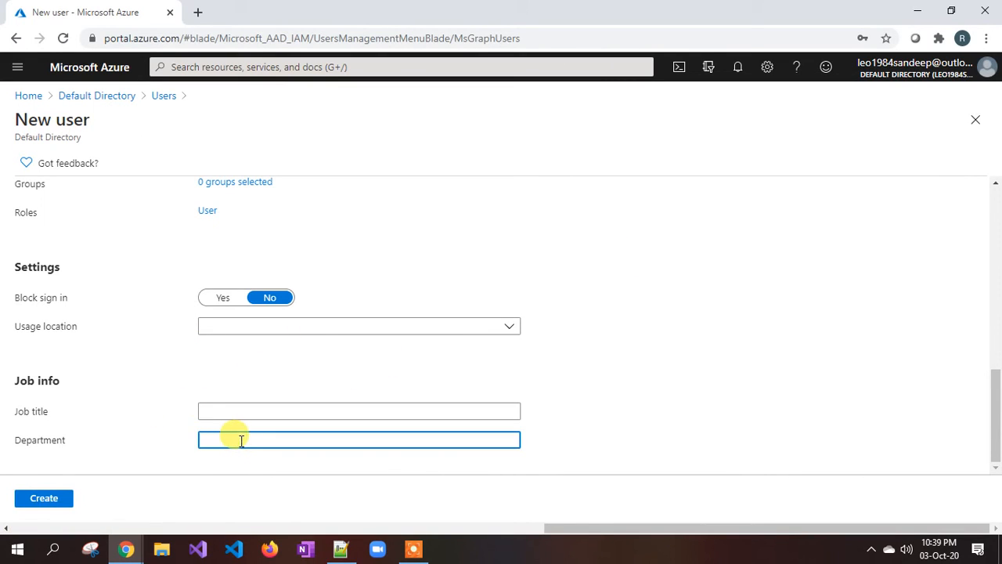
pyautogui.click(48, 502)
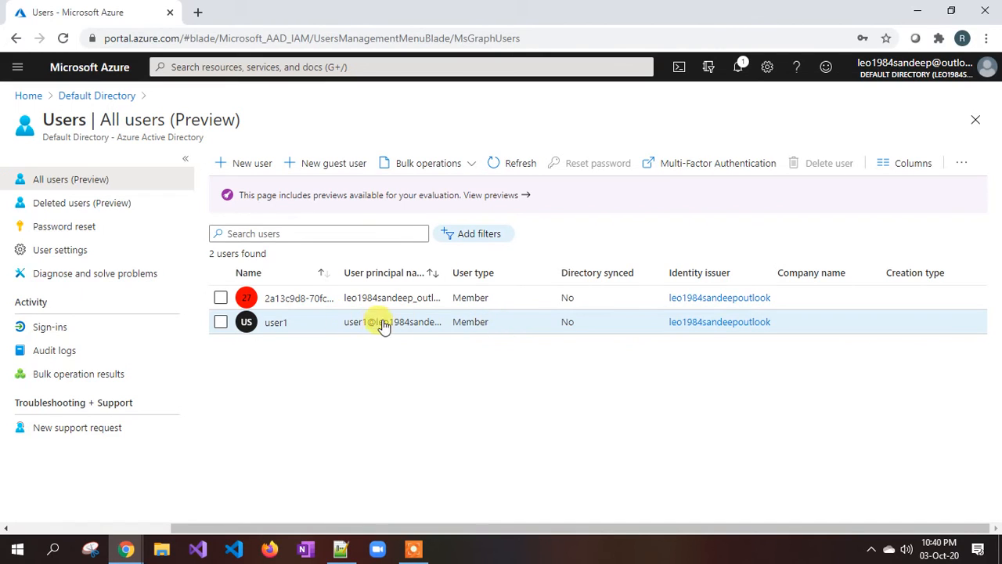
# Widen the User principal name column, then bring up a new Firefox tab.
pyautogui.moveTo(444, 269); pyautogui.dragTo(579, 266)
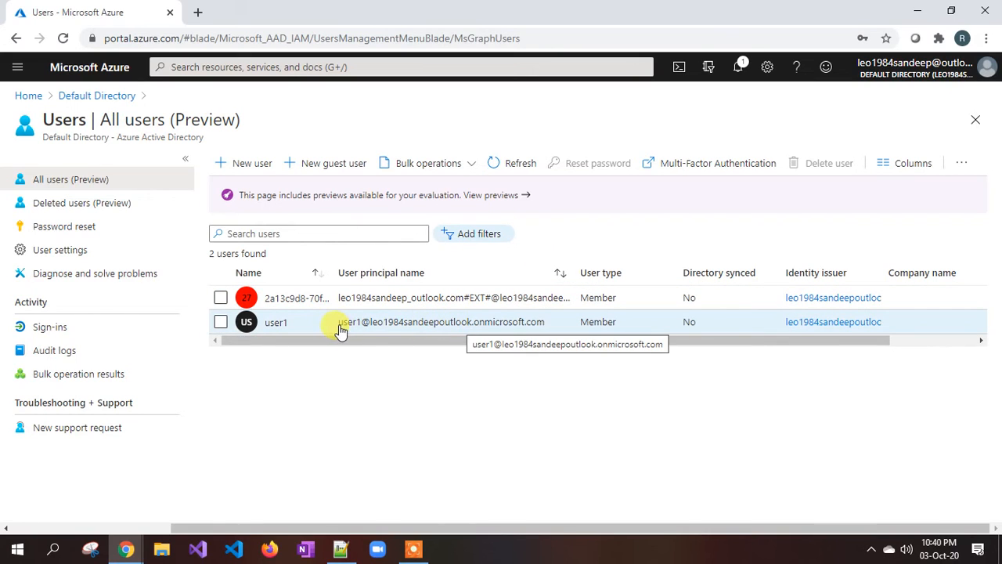
pyautogui.click(270, 552)
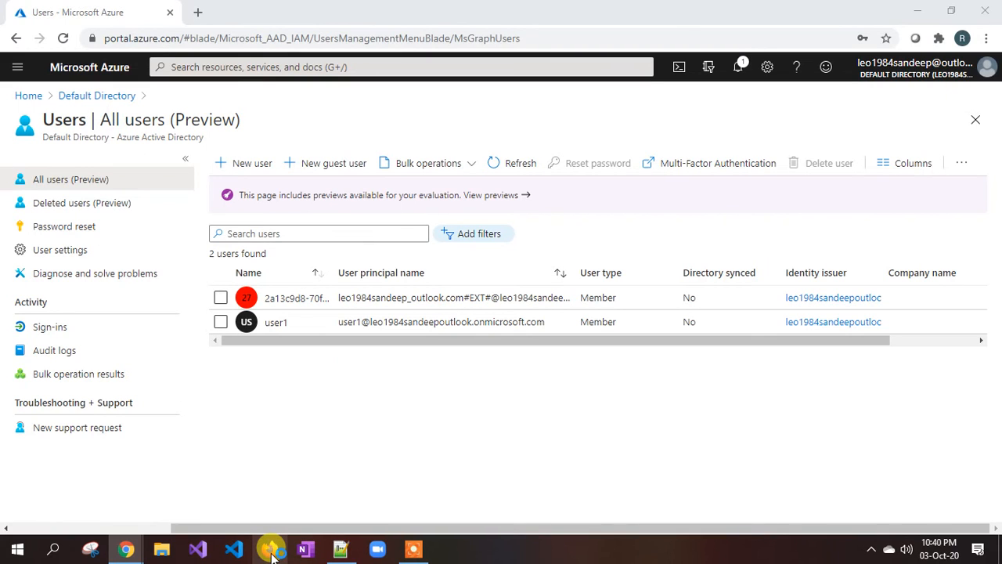
pyautogui.click(329, 304)
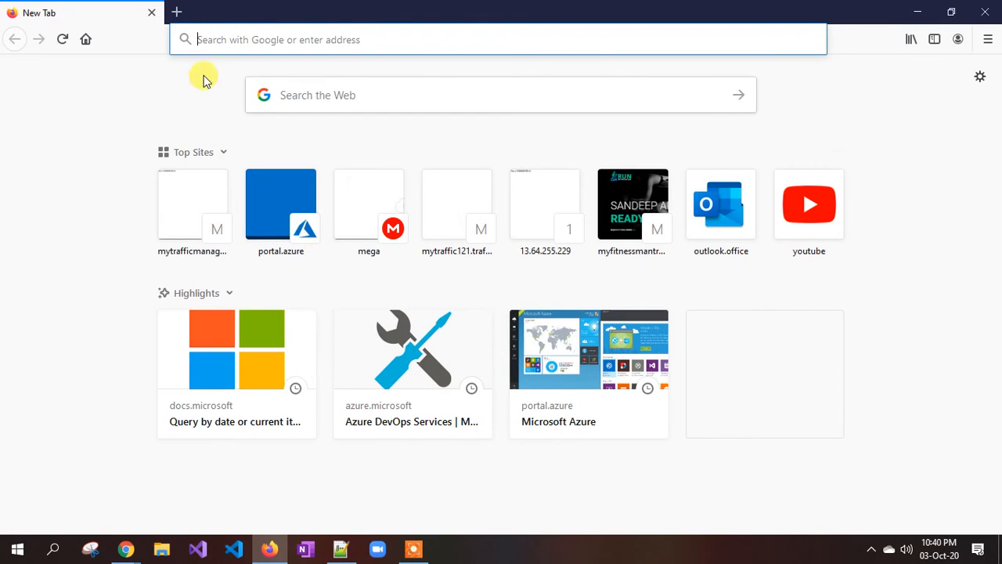
# Load portal.azure.com in the Firefox address bar.
pyautogui.write('portal.com')
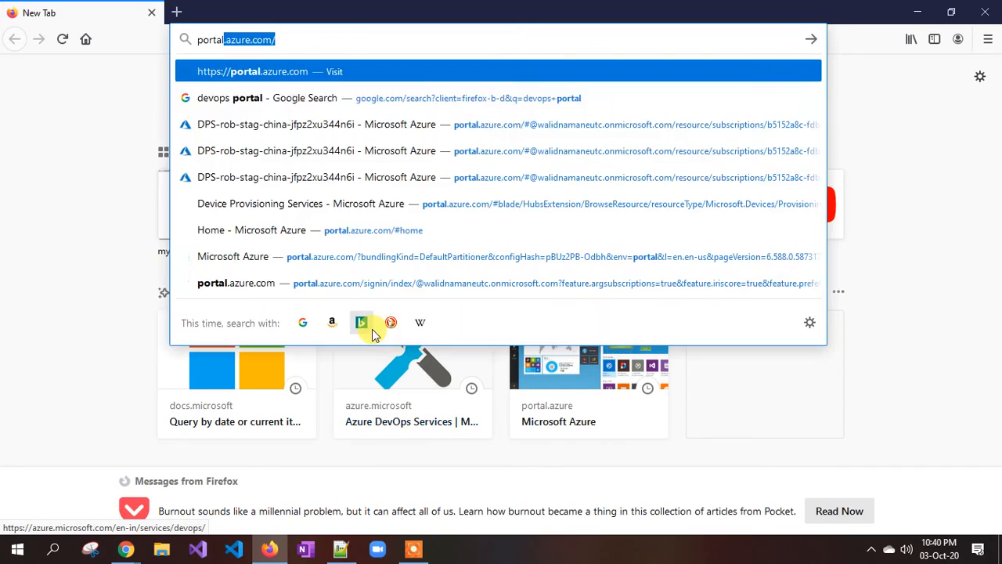
pyautogui.press('BackSpace')
pyautogui.press('BackSpace')
pyautogui.press('BackSpace')
pyautogui.write('azure.com')
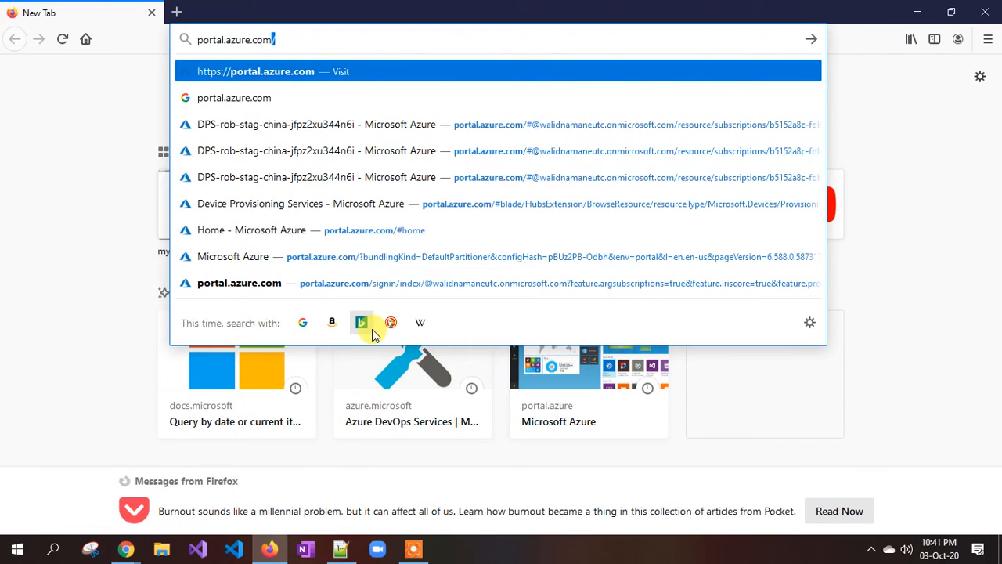
pyautogui.press('Return')
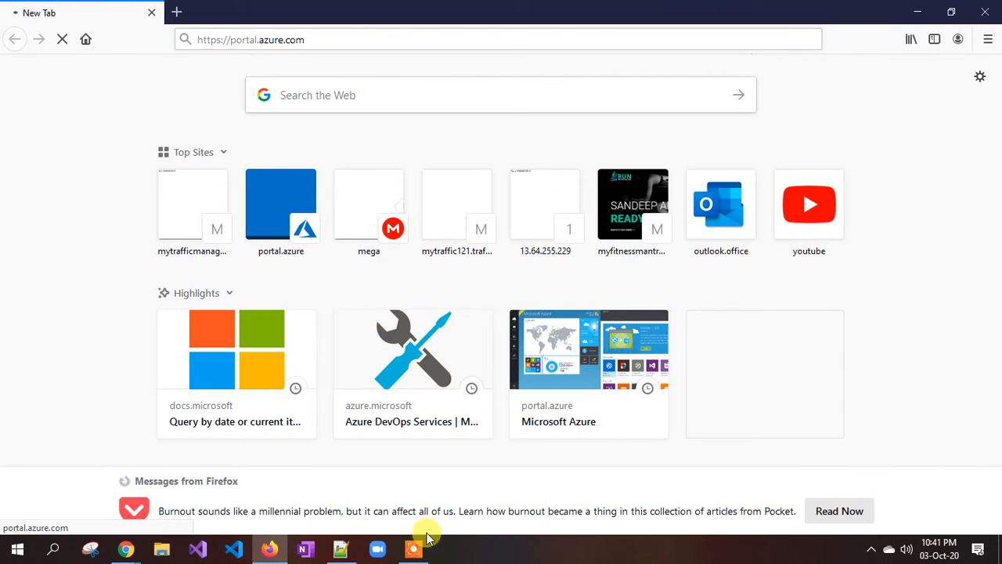
# Copy user1's sign-in address from line 17 of the notes.
pyautogui.click(338, 553)
pyautogui.moveTo(768, 416); pyautogui.dragTo(70, 415)
pyautogui.hotkey('ctrl', 'c')
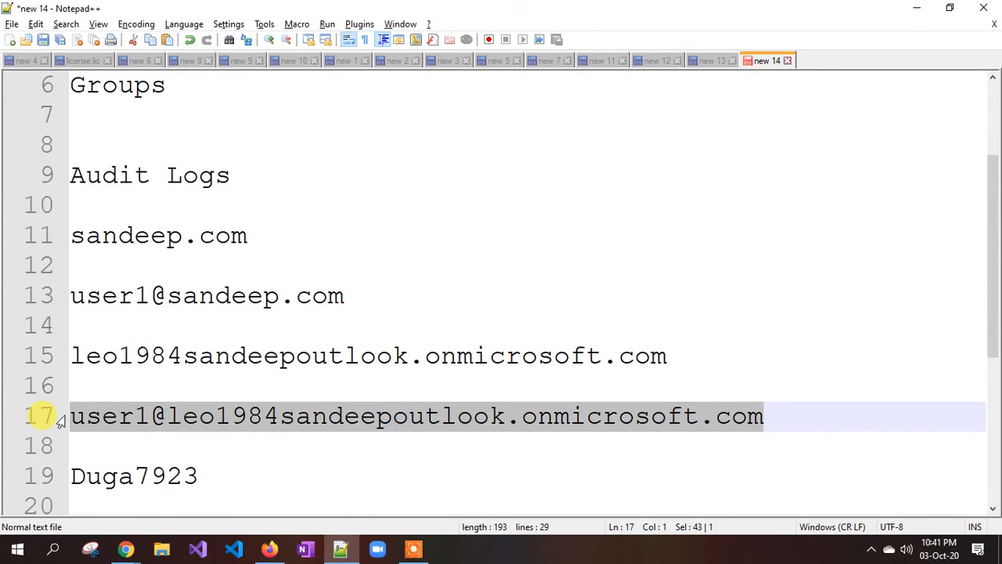
pyautogui.hotkey('alt', 'Tab')
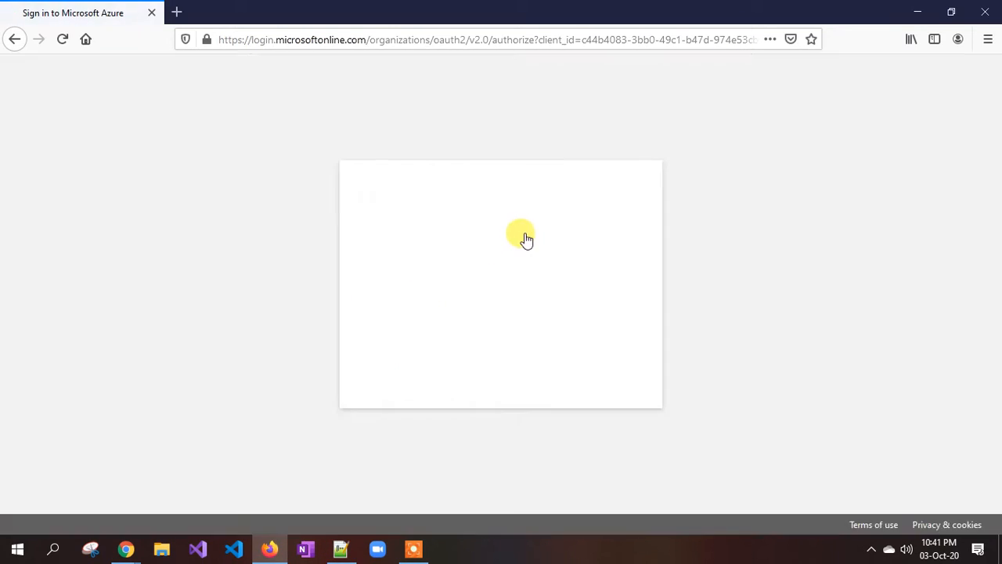
# Sign in with another account using user1's address and the saved initial password from the notes.
pyautogui.click(465, 394)
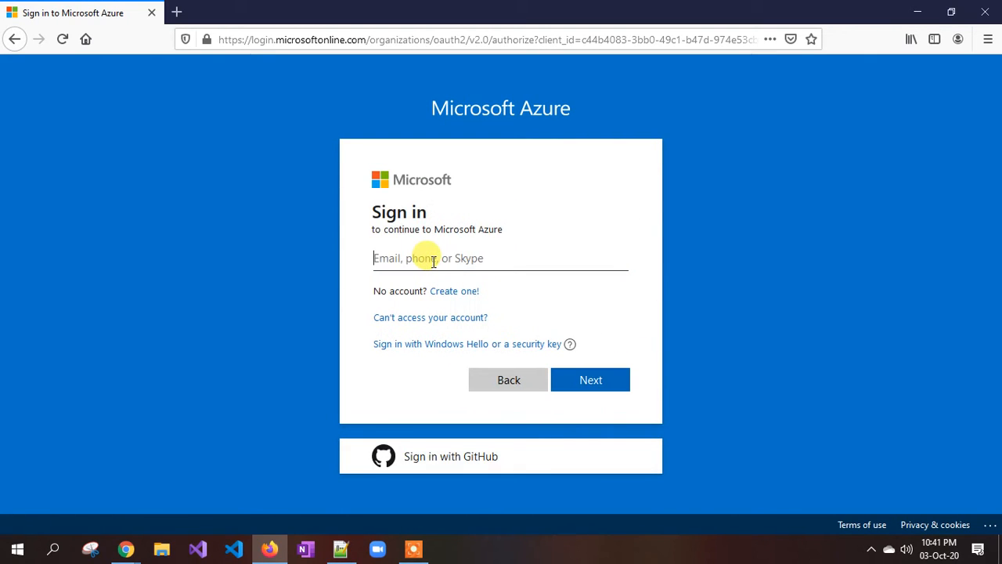
pyautogui.hotkey('ctrl', 'v')
pyautogui.press('Return')
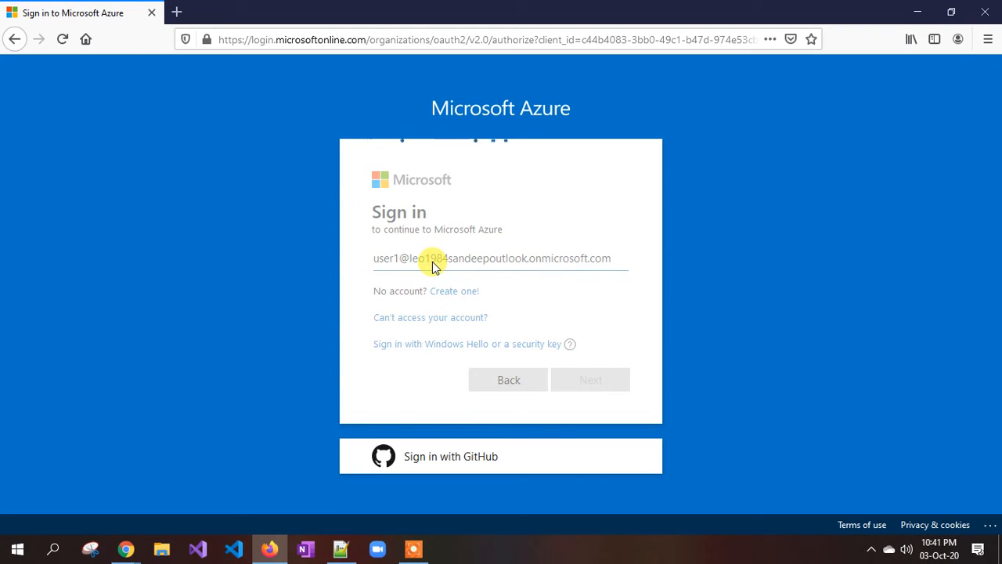
pyautogui.click(341, 548)
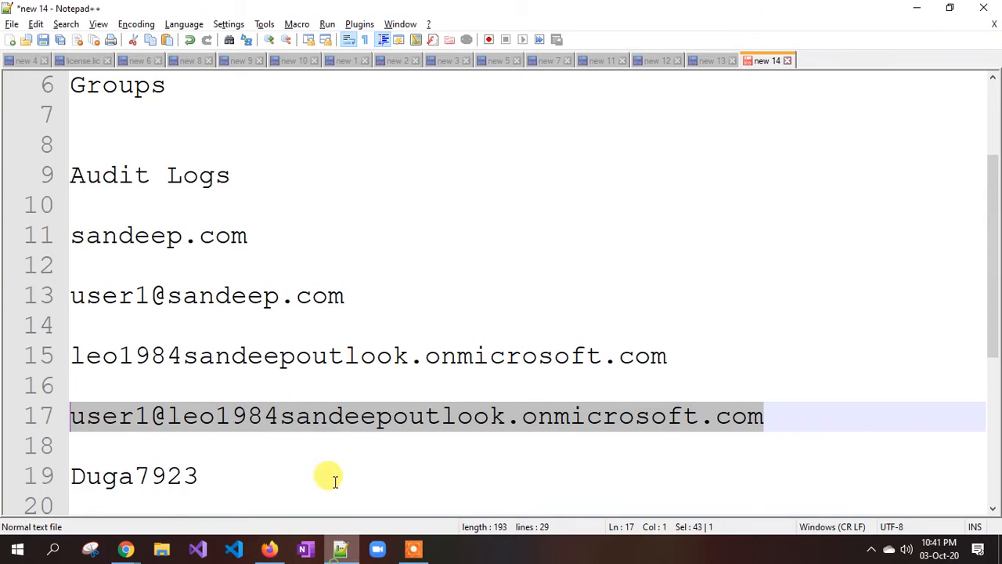
pyautogui.doubleClick(210, 478)
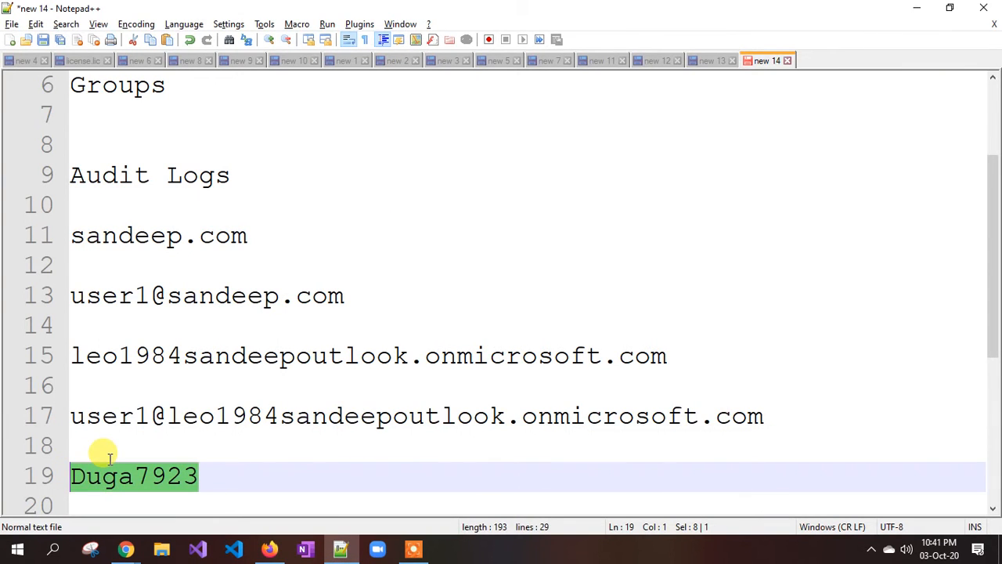
pyautogui.hotkey('ctrl', 'c')
pyautogui.hotkey('alt', 'Tab')
pyautogui.click(409, 313)
pyautogui.hotkey('ctrl', 'v')
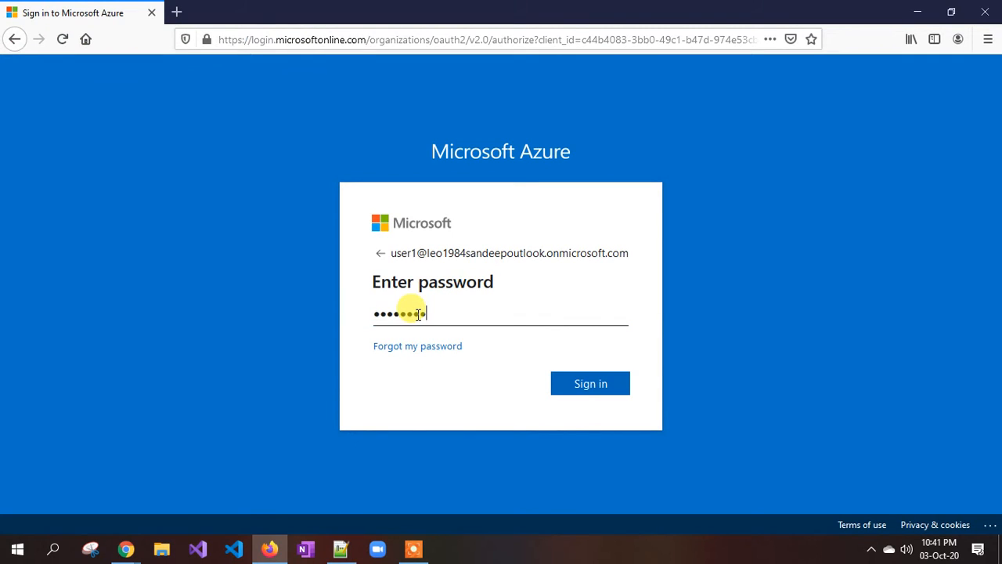
pyautogui.press('Return')
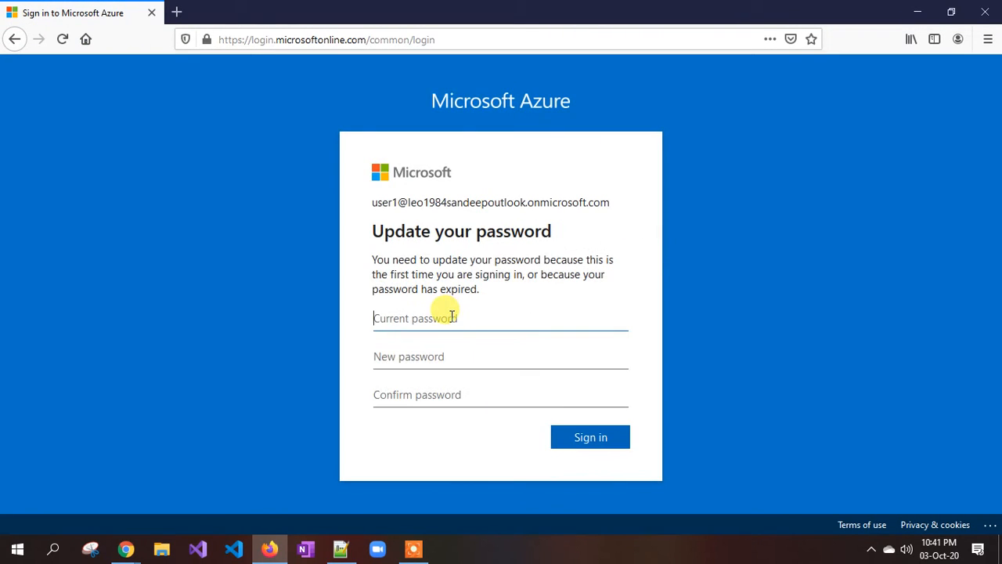
# Replace the temporary password with a new one and finish signing in.
pyautogui.hotkey('ctrl', 'v')
pyautogui.press('Tab')
pyautogui.write('******')
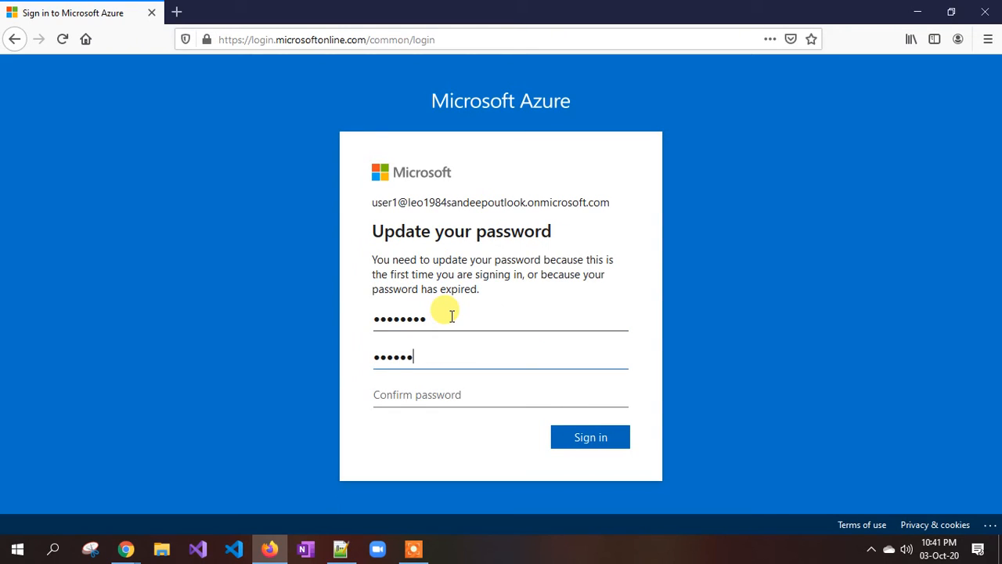
pyautogui.write('*****')
pyautogui.press('Return')
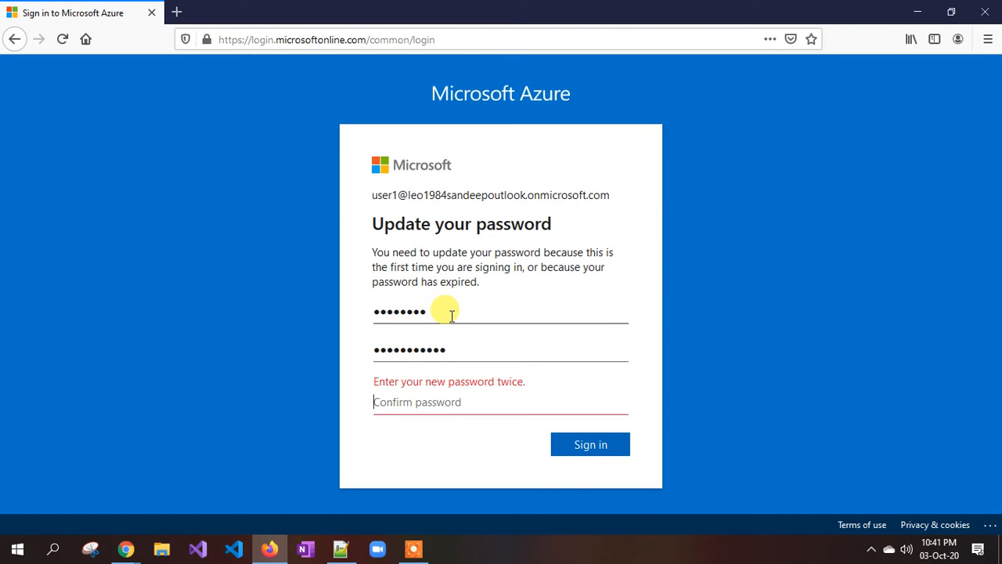
pyautogui.write('***********')
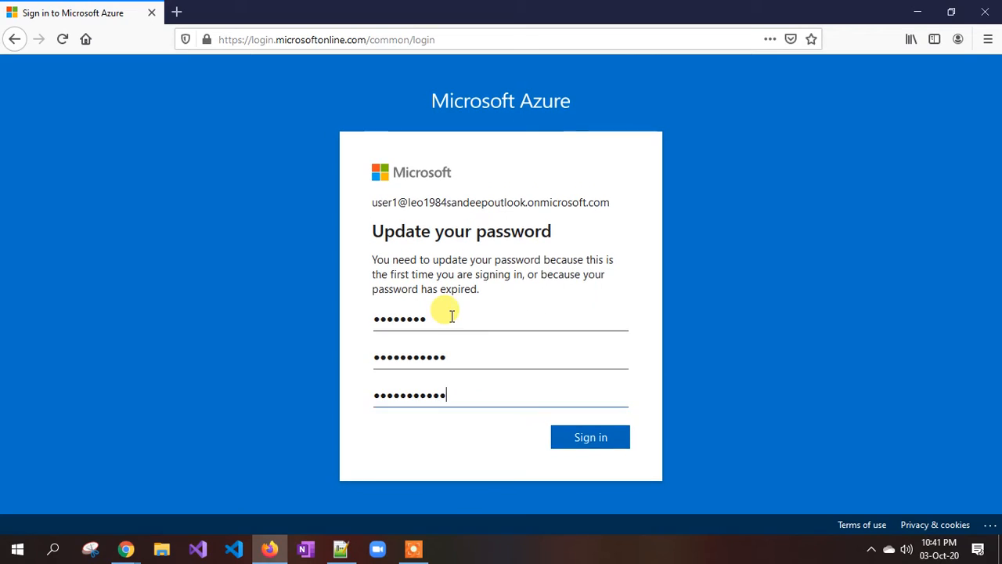
pyautogui.press('Return')
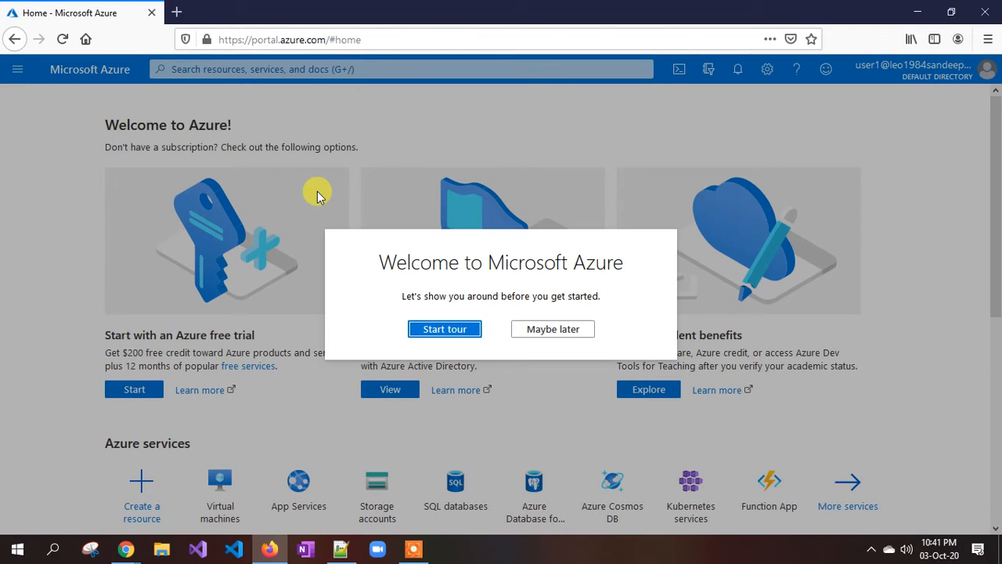
# Skip the welcome tour as user1, then start a New guest user invite in the admin's Users window.
pyautogui.click(546, 321)
pyautogui.moveTo(133, 553)
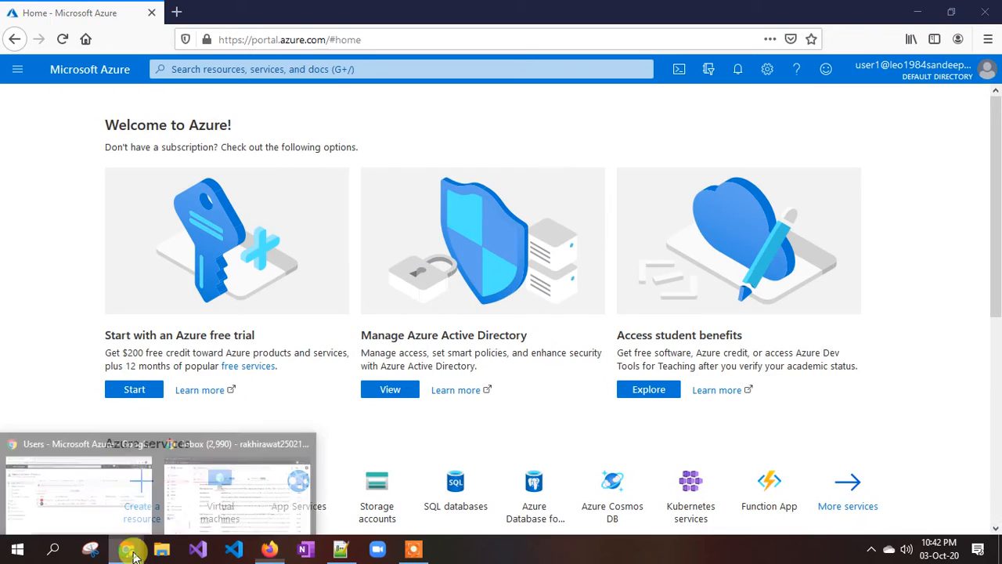
pyautogui.click(92, 505)
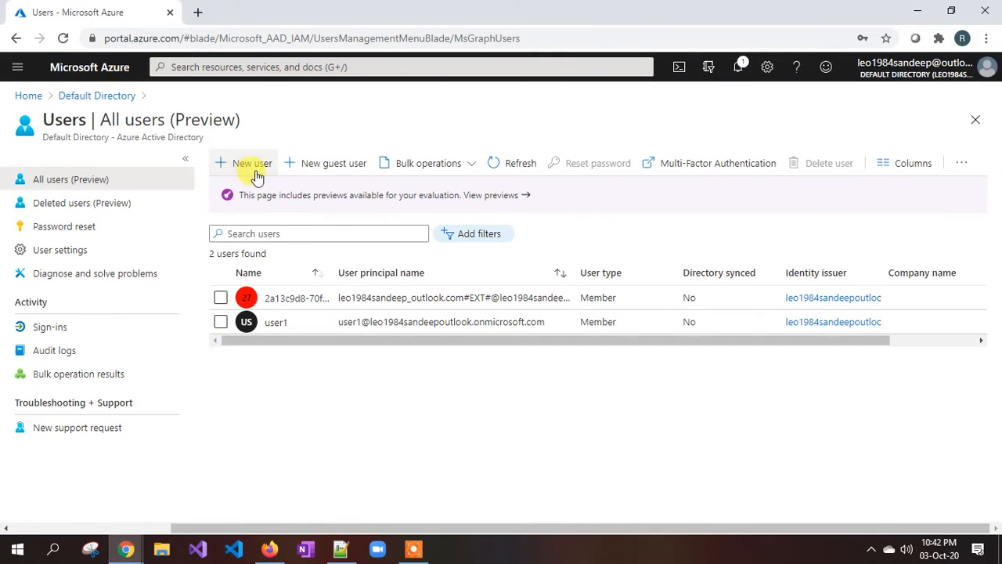
pyautogui.click(329, 166)
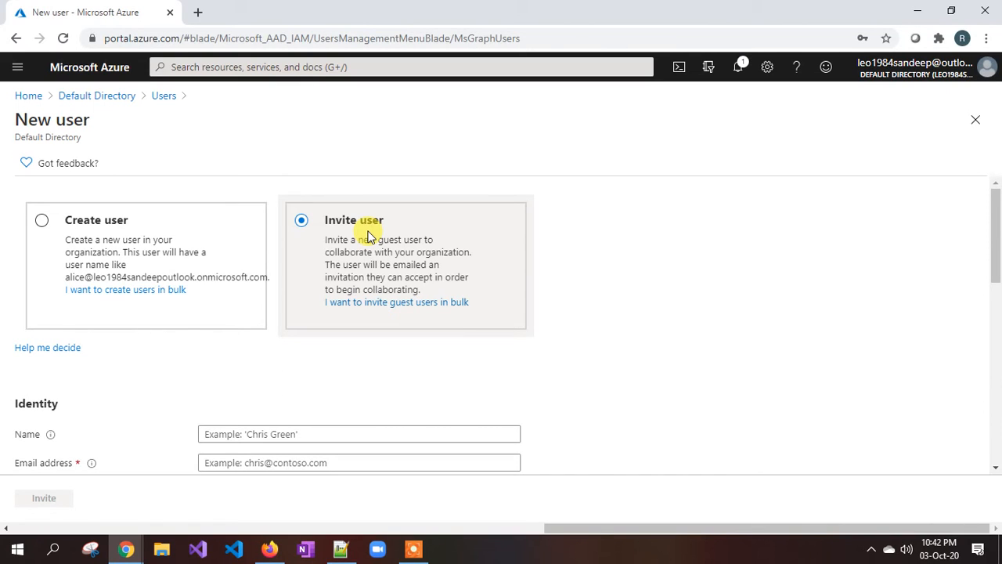
pyautogui.click(340, 548)
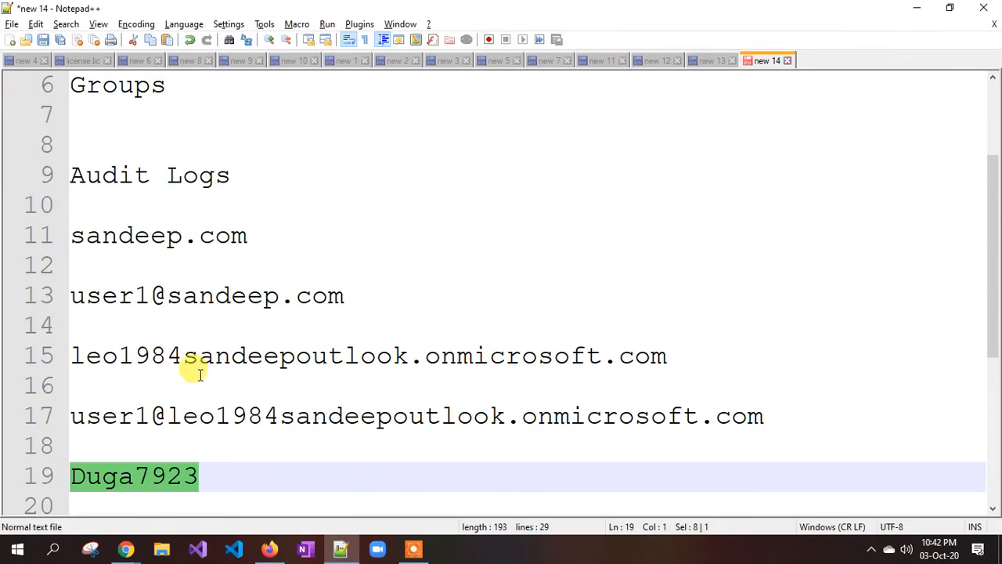
# Select and inspect the directory domain text on line 15 of the notes.
pyautogui.click(182, 357)
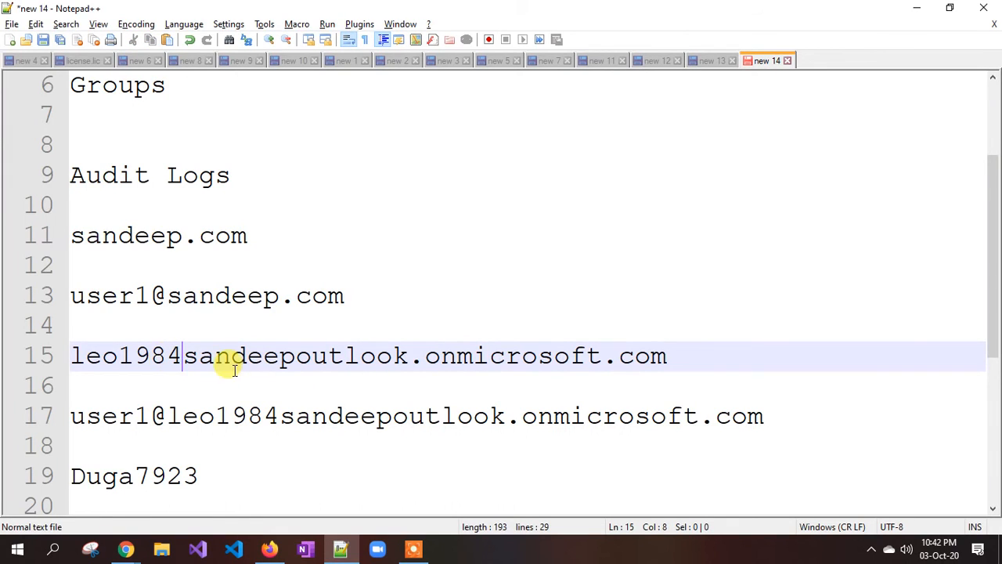
pyautogui.moveTo(83, 357); pyautogui.dragTo(693, 370)
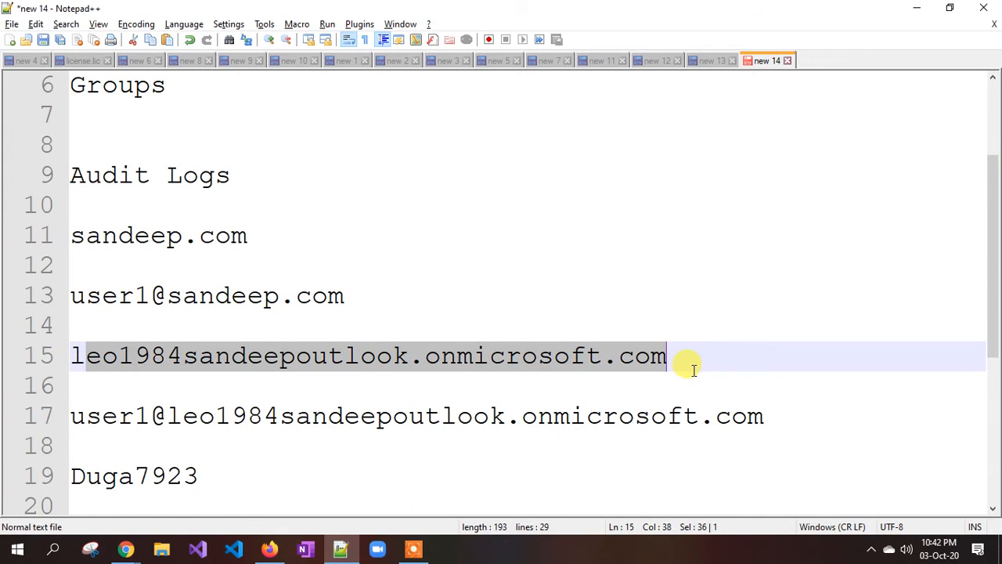
pyautogui.click(687, 362)
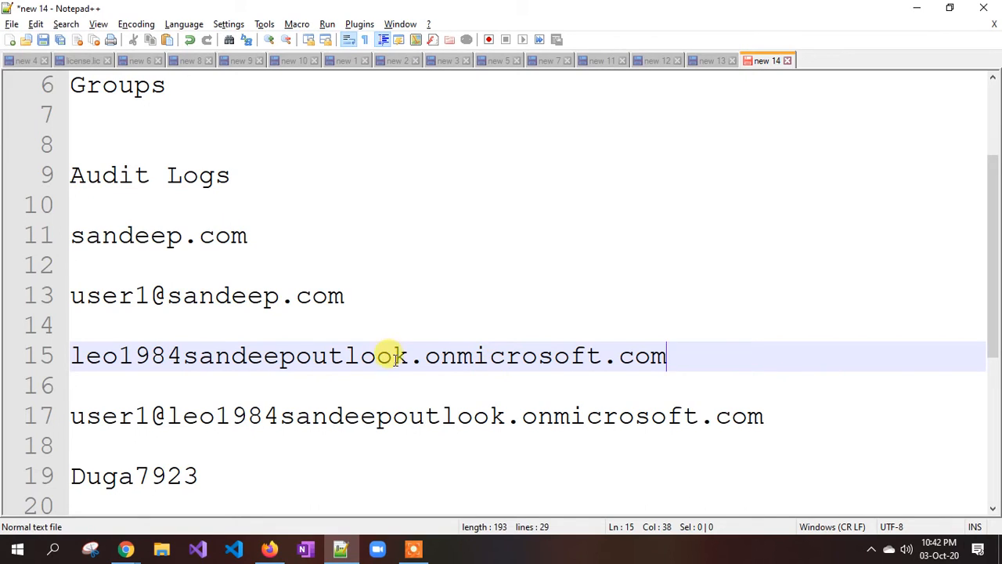
pyautogui.moveTo(707, 352); pyautogui.dragTo(671, 354)
pyautogui.click(86, 362)
pyautogui.click(423, 365)
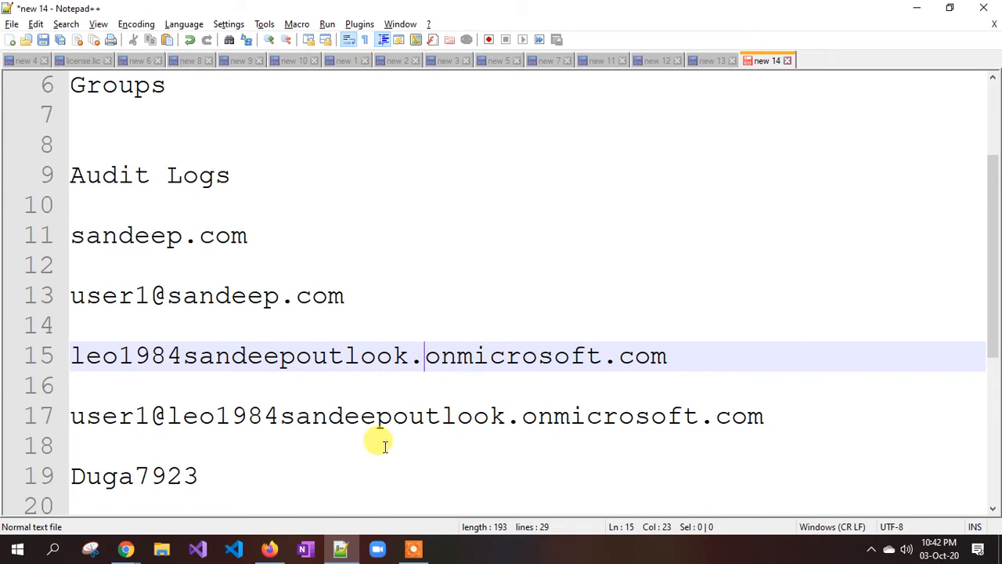
# Type two sample guest e-mail addresses on new lines after line 19, fixing a typo, then return to Azure.
pyautogui.click(225, 475)
pyautogui.press('Return')
pyautogui.press('Return')
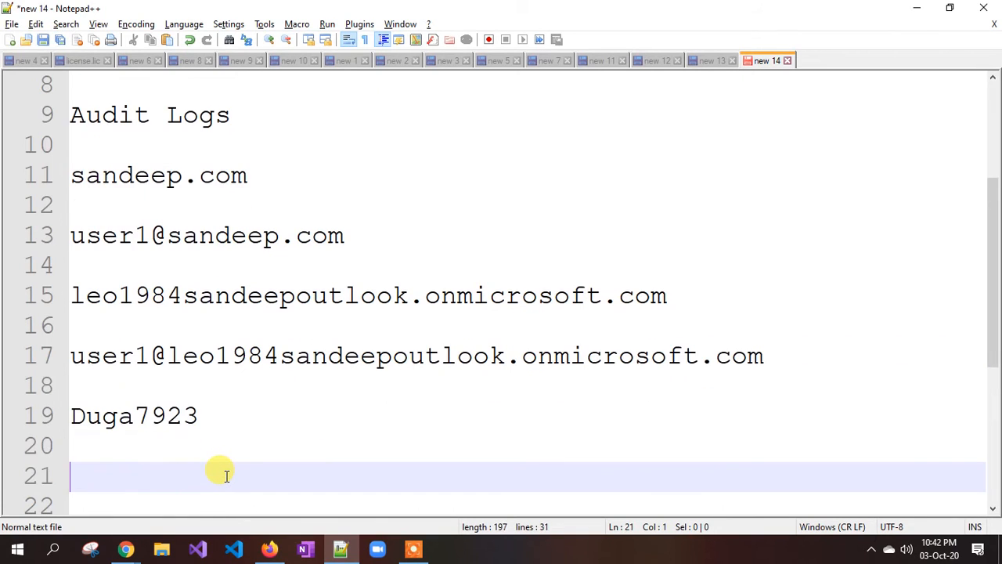
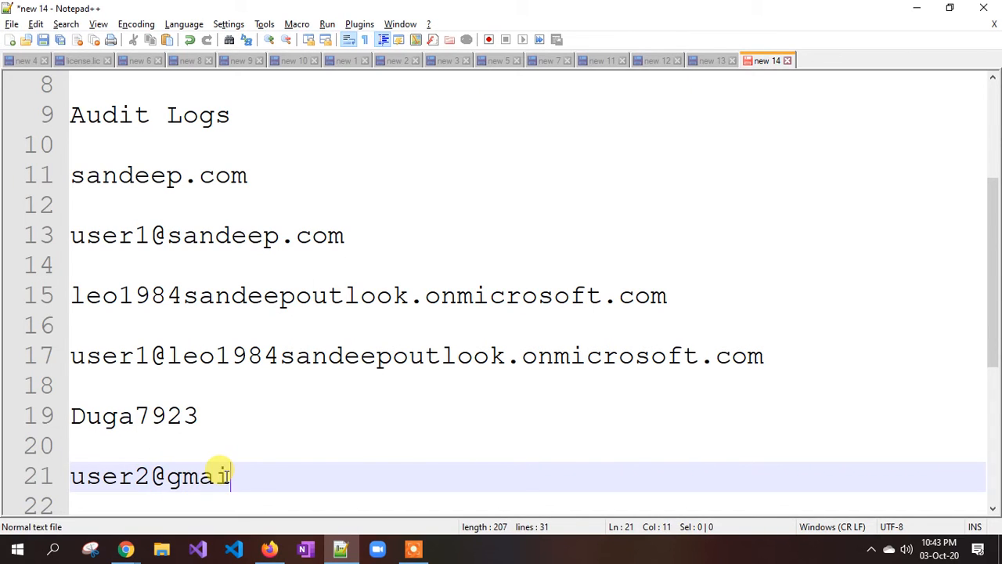
pyautogui.press('Return')
pyautogui.press('Return')
pyautogui.press('Return')
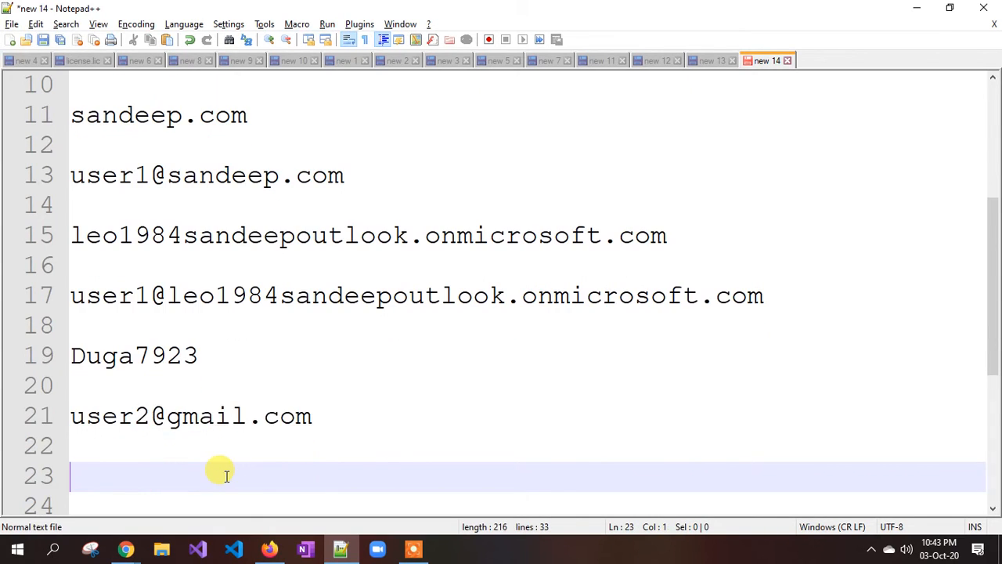
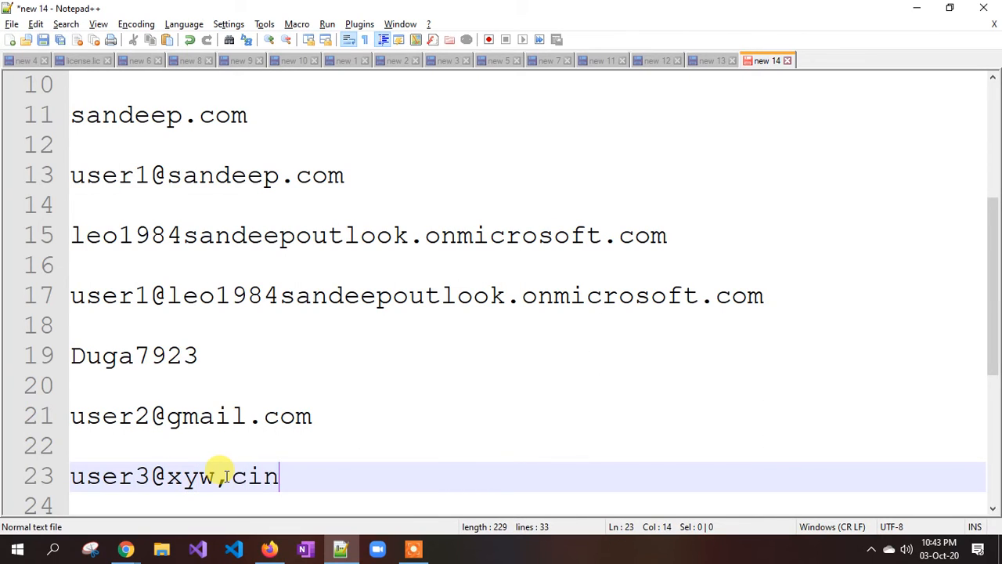
pyautogui.click(127, 551)
pyautogui.click(115, 497)
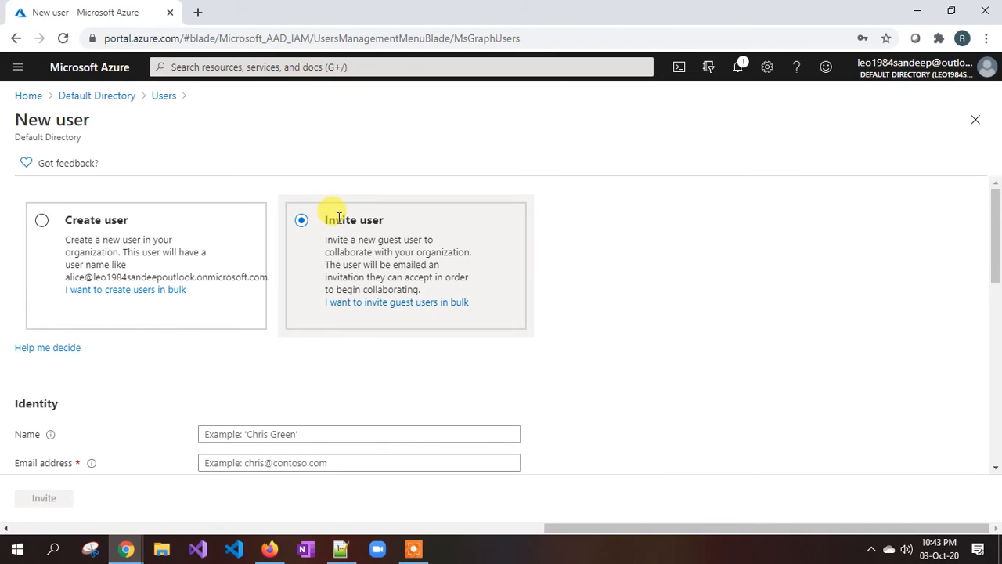
# Switch the form back to Invite user and type the guest's Gmail address into the Name box.
pyautogui.scroll(-1, 325, 317)
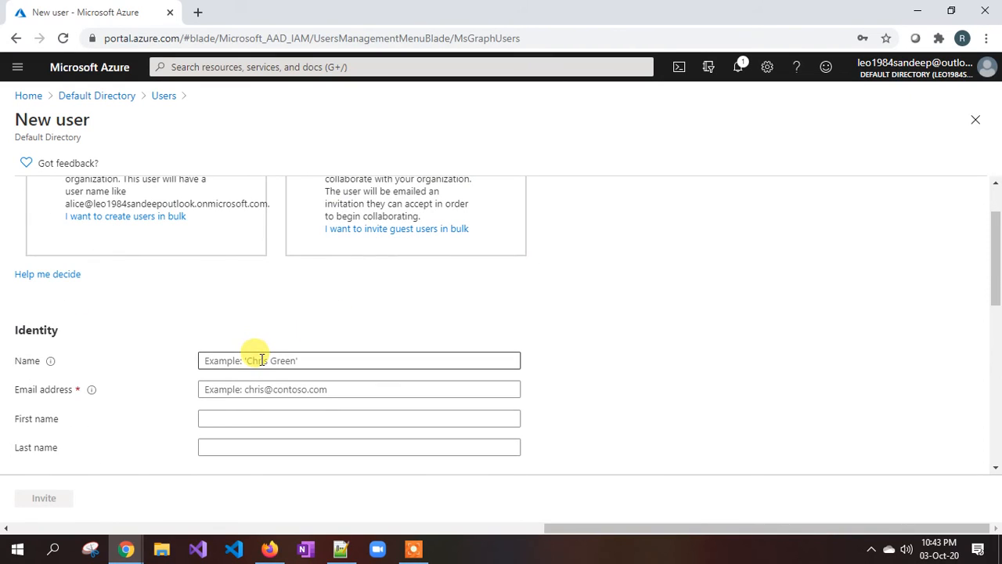
pyautogui.click(227, 360)
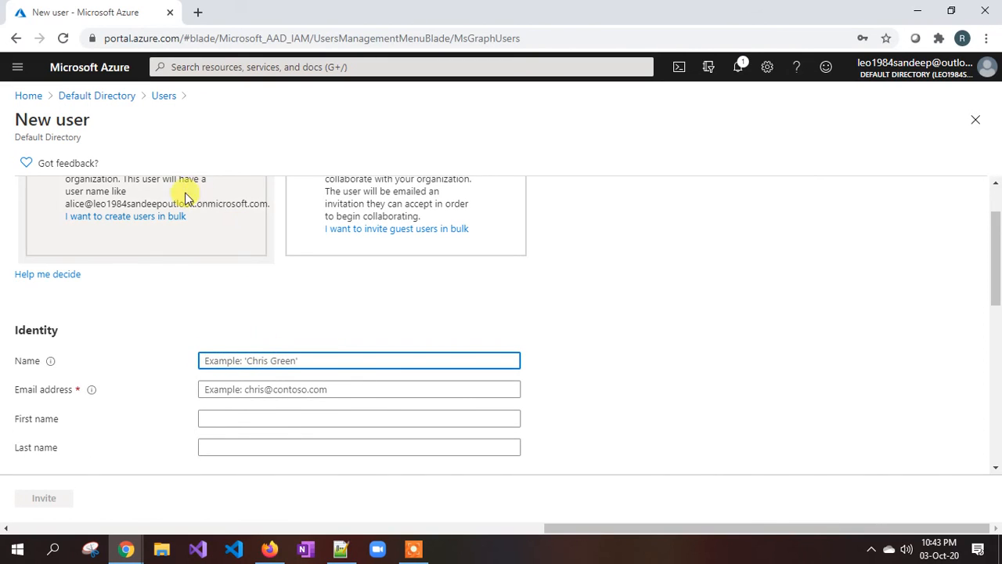
pyautogui.moveTo(70, 203); pyautogui.dragTo(268, 204)
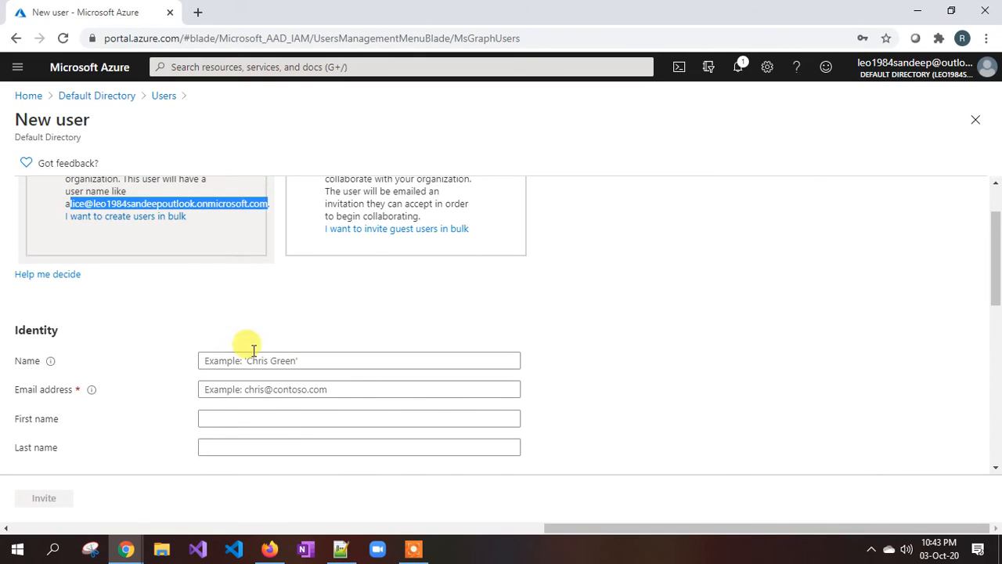
pyautogui.click(248, 359)
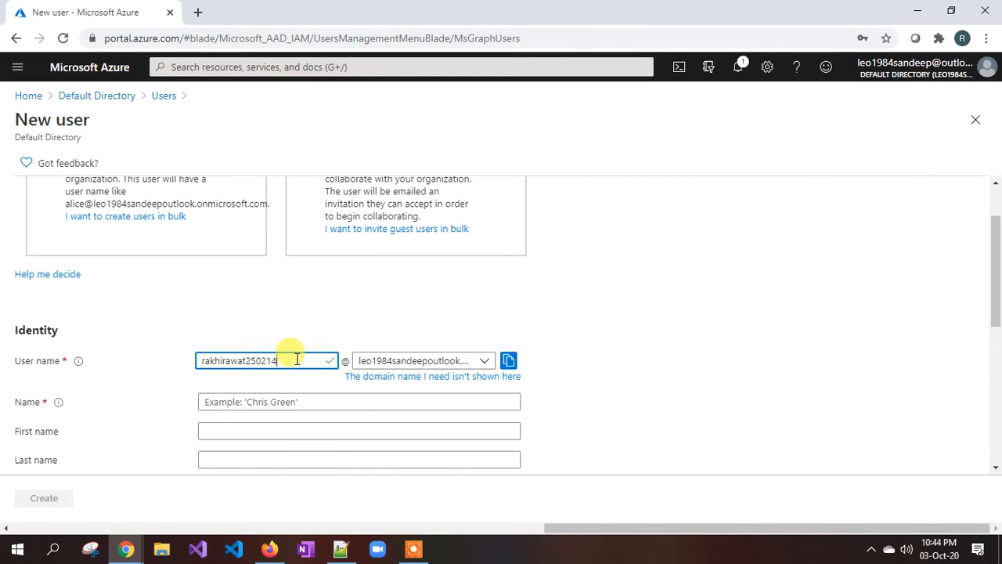
pyautogui.scroll(1, 282, 346)
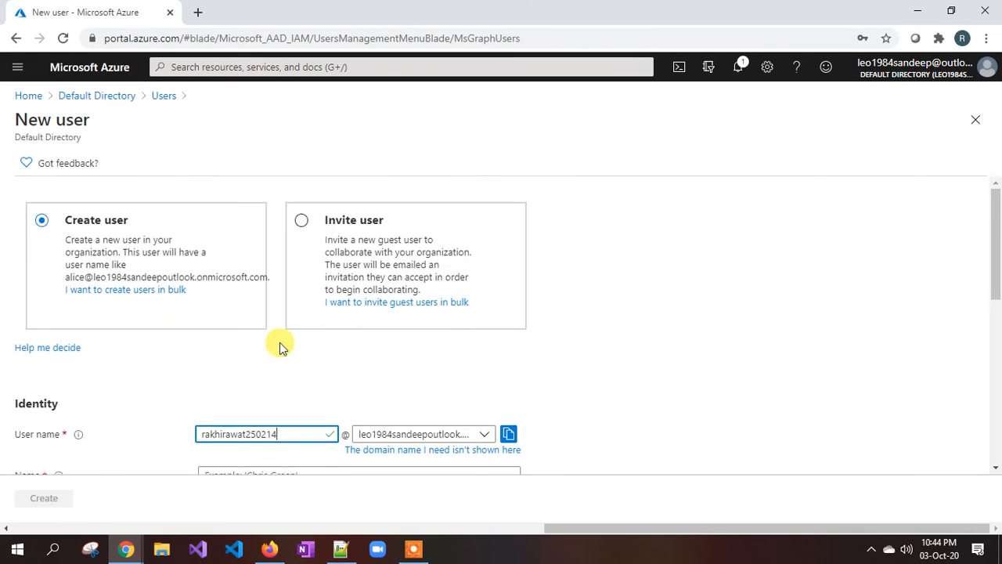
pyautogui.click(300, 221)
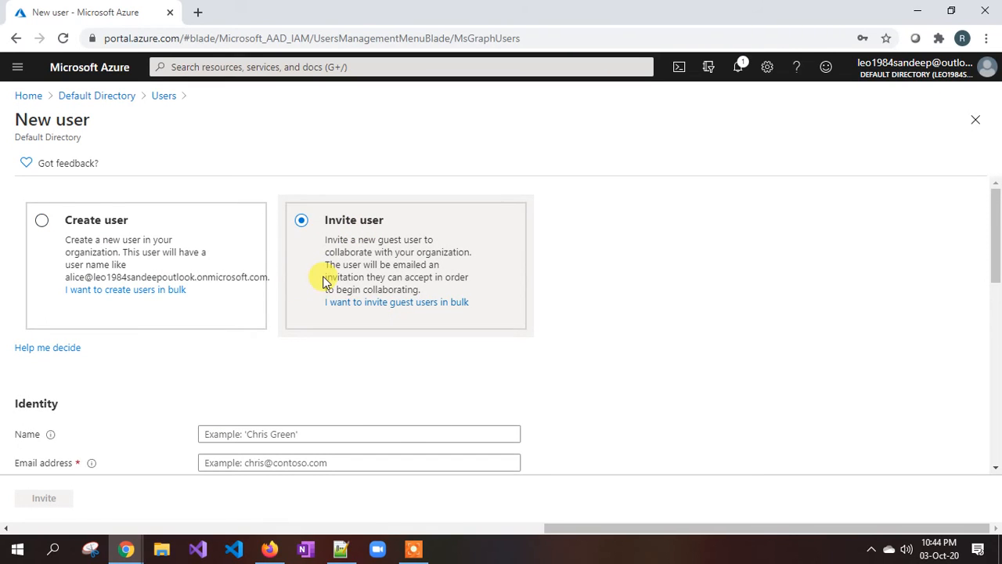
pyautogui.scroll(-1, 284, 356)
pyautogui.click(266, 359)
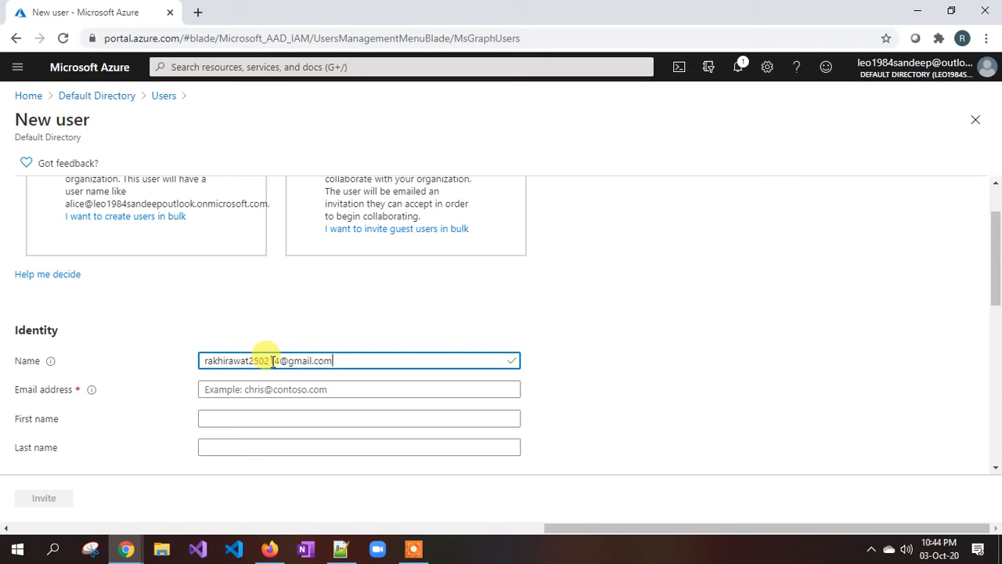
pyautogui.scroll(-1, 271, 361)
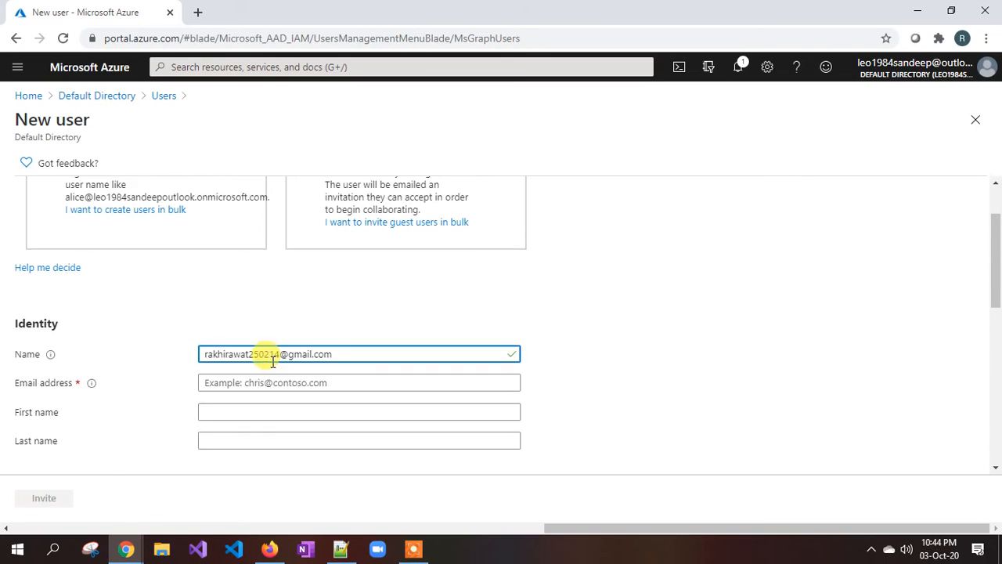
# Move the guest's e-mail from Name into Email address and type a short display name in Name.
pyautogui.click(237, 317)
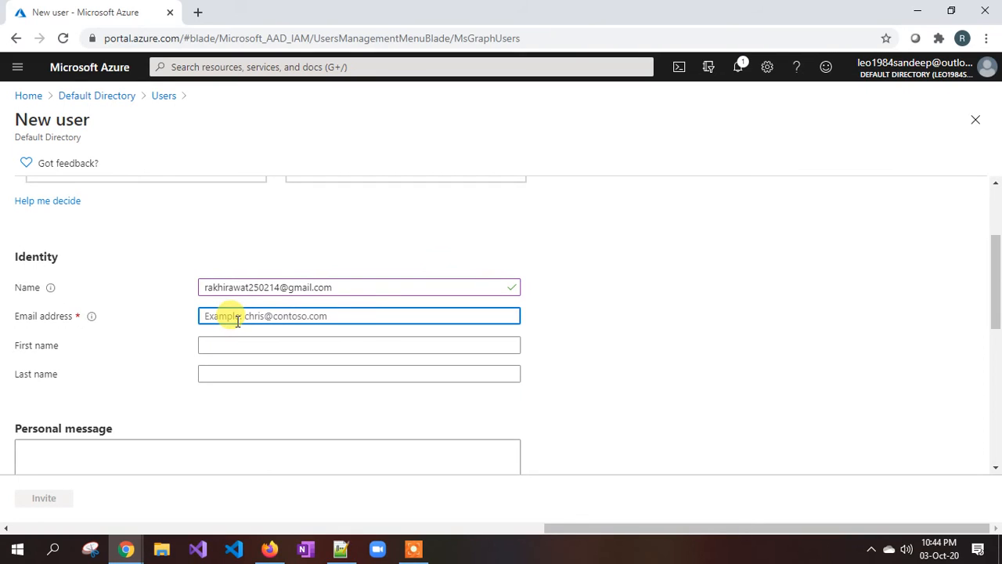
pyautogui.hotkey('shift', 'Tab')
pyautogui.hotkey('ctrl', 'c')
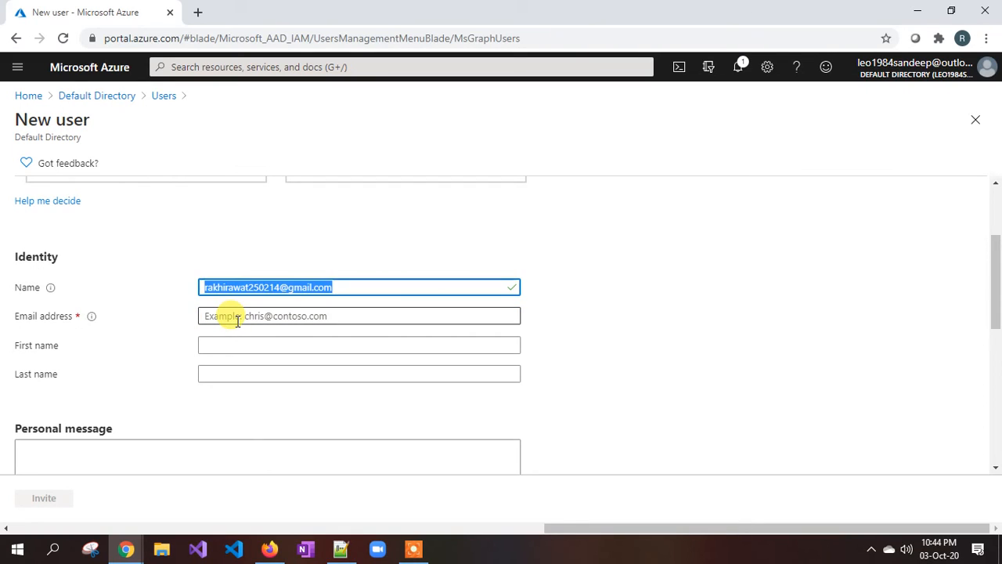
pyautogui.press('BackSpace')
pyautogui.press('Tab')
pyautogui.hotkey('ctrl', 'v')
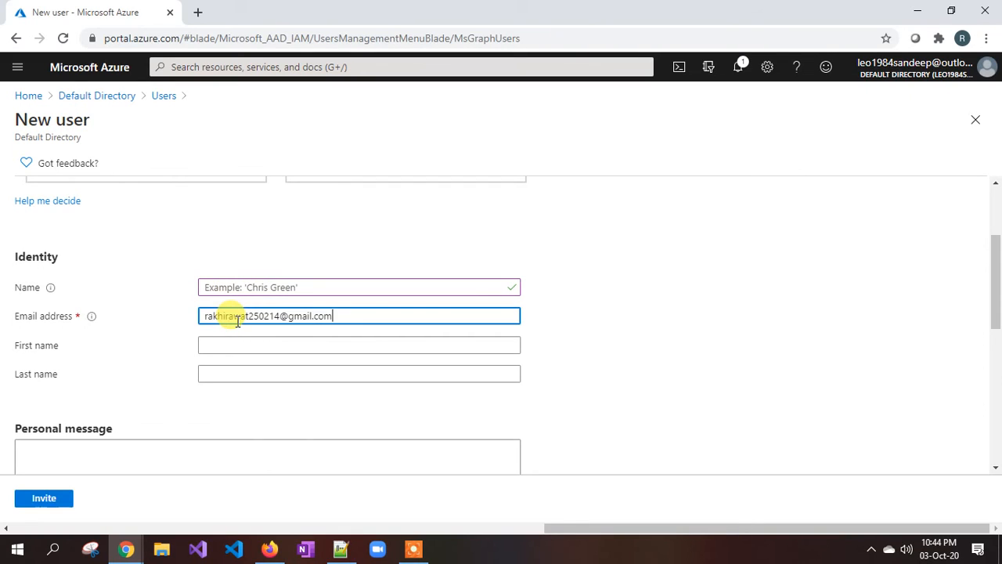
pyautogui.click(237, 287)
pyautogui.write('rakhi')
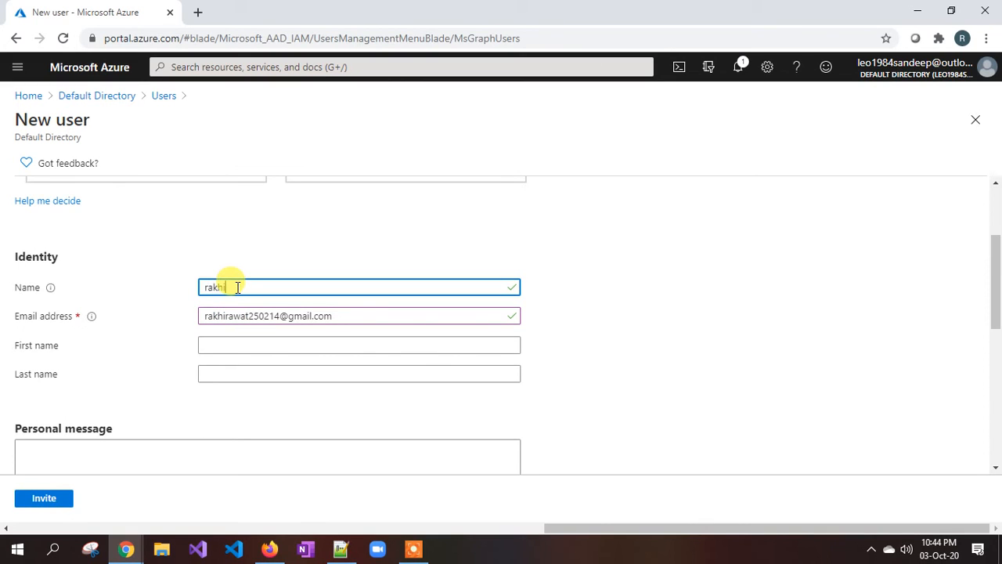
# Pass through the First name, Last name and personal message fields, leaving them blank.
pyautogui.click(219, 346)
pyautogui.scroll(-2, 150, 311)
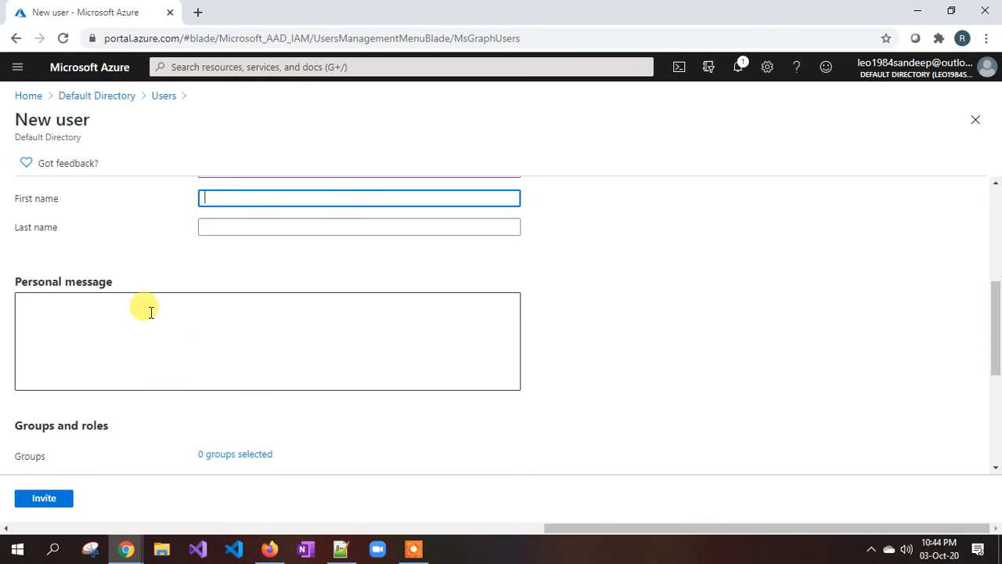
pyautogui.scroll(2, 134, 298)
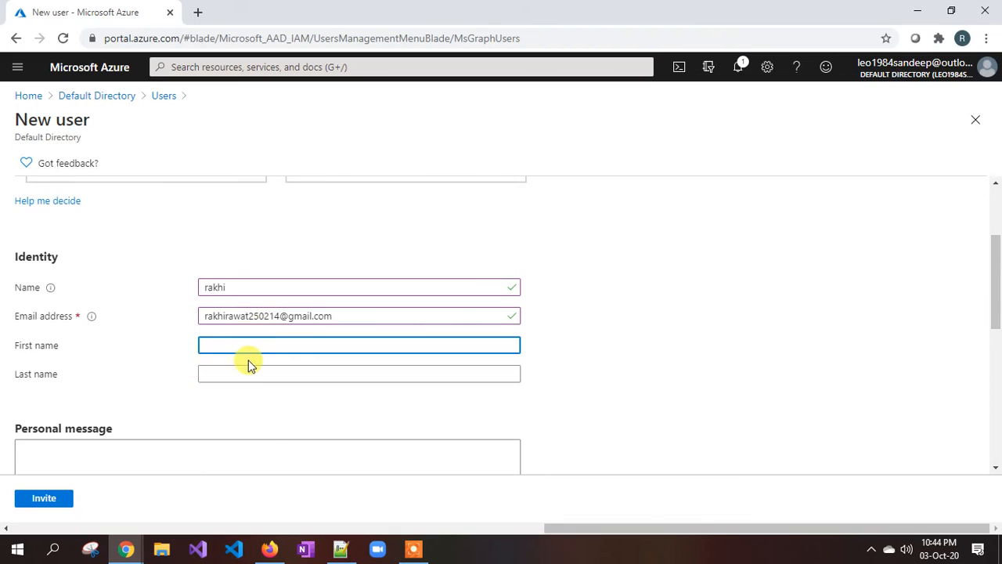
pyautogui.click(209, 374)
pyautogui.scroll(-2, 240, 367)
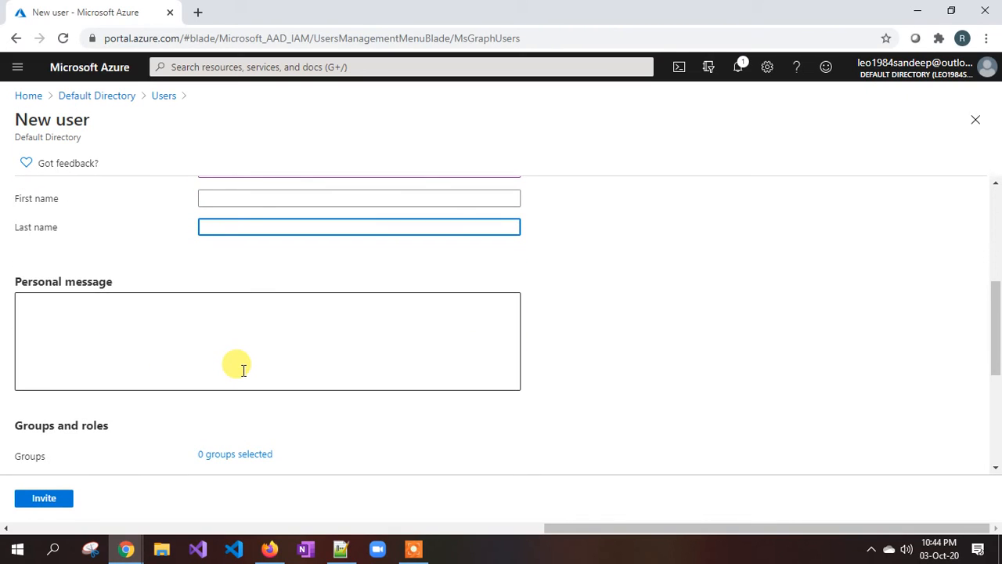
pyautogui.click(47, 318)
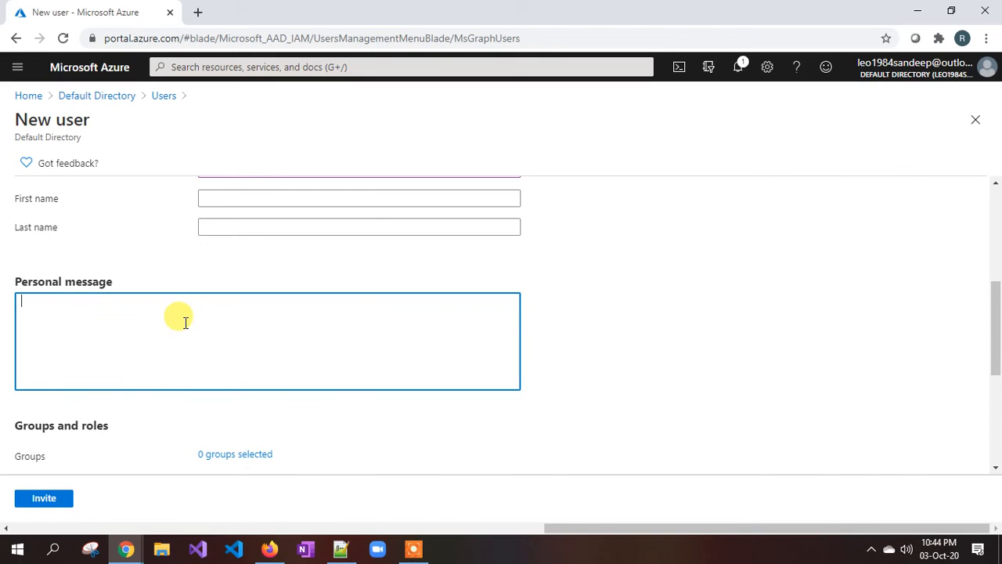
pyautogui.scroll(-1, 181, 319)
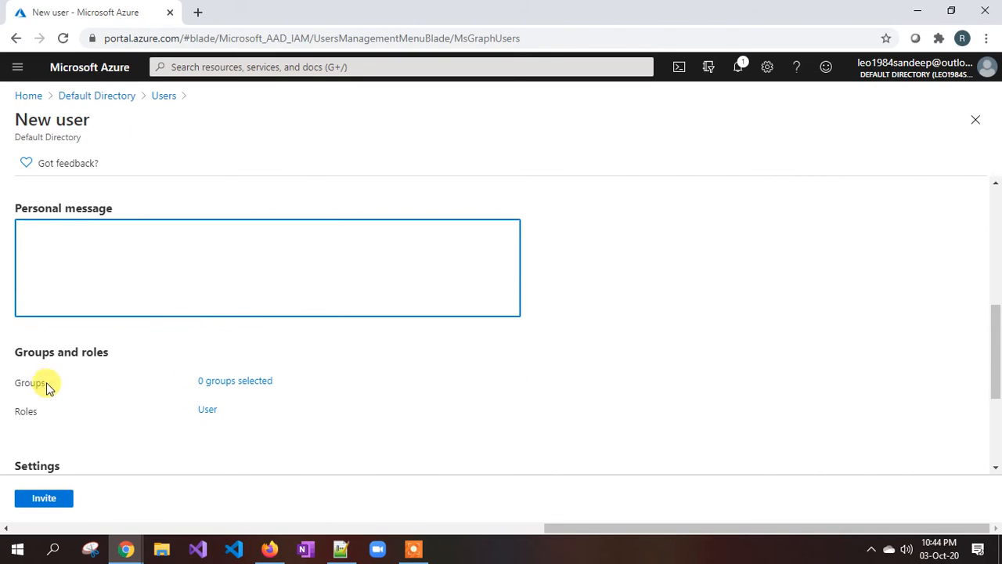
pyautogui.scroll(-1, 156, 398)
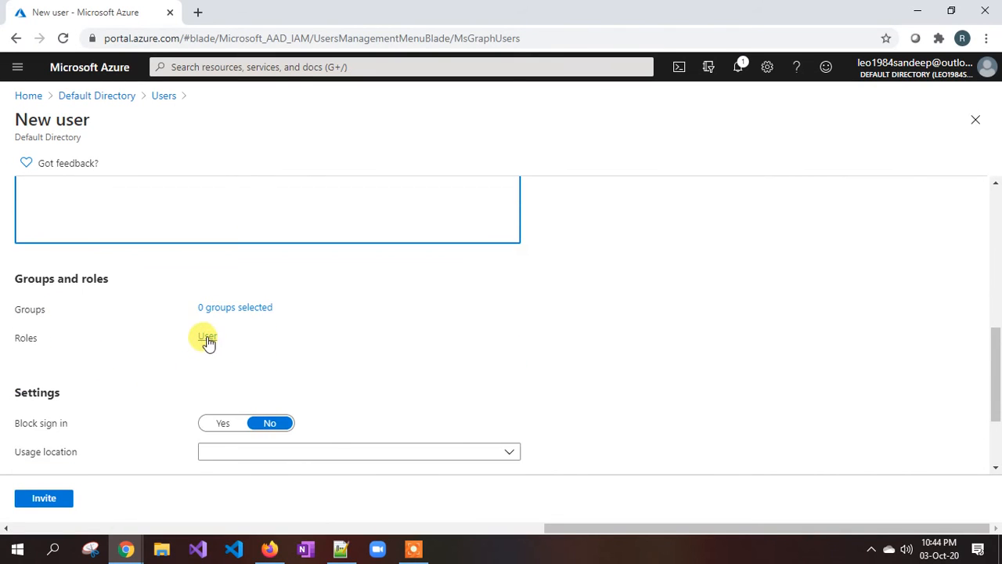
# Keep the default User role and no usage location, and send the invitation.
pyautogui.click(207, 337)
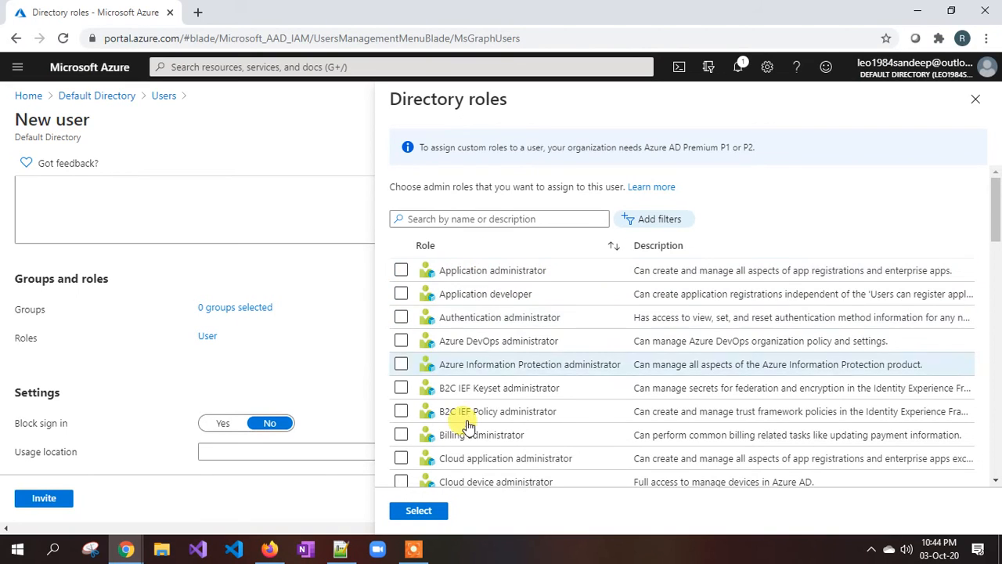
pyautogui.click(975, 100)
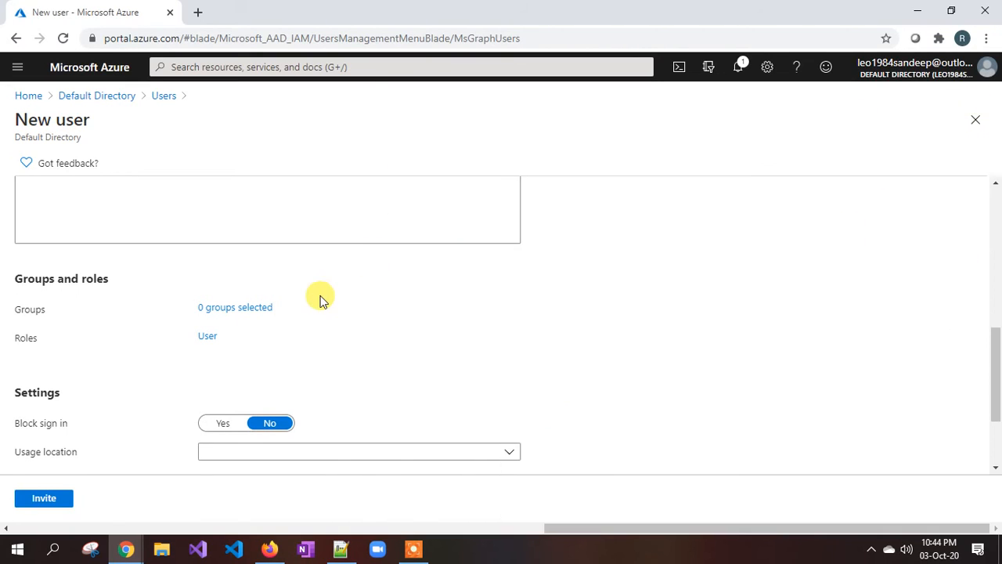
pyautogui.scroll(-3, 320, 297)
pyautogui.click(240, 326)
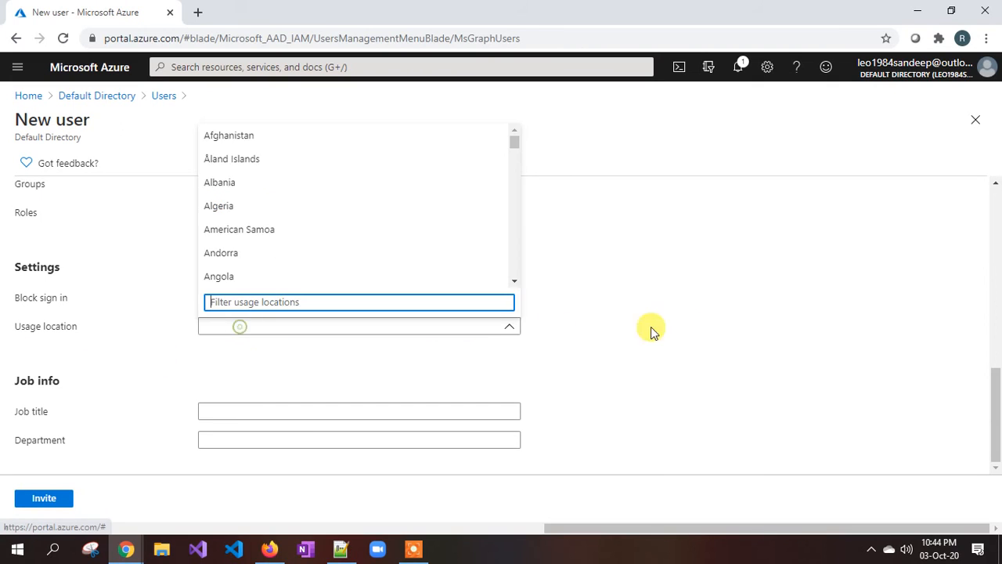
pyautogui.click(731, 336)
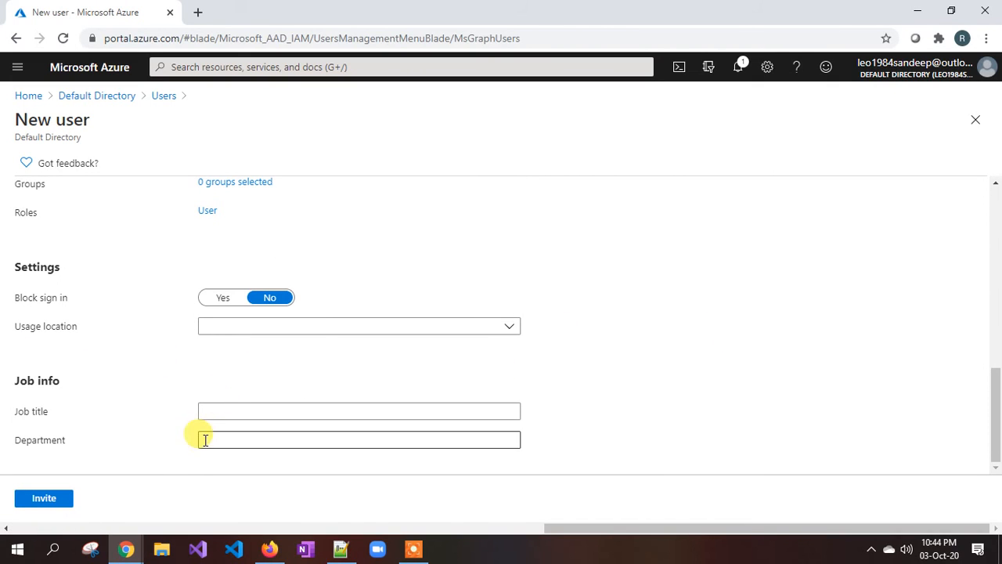
pyautogui.click(47, 502)
# Widen the User principal name column in the All users list to show full addresses.
pyautogui.scroll(3, 315, 389)
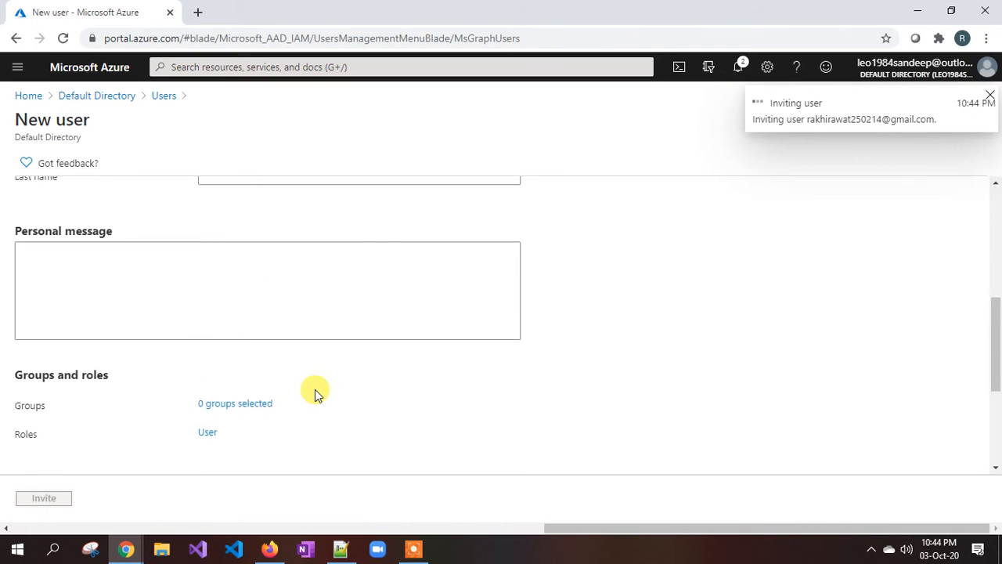
pyautogui.scroll(3, 298, 368)
pyautogui.moveTo(224, 336); pyautogui.dragTo(353, 347)
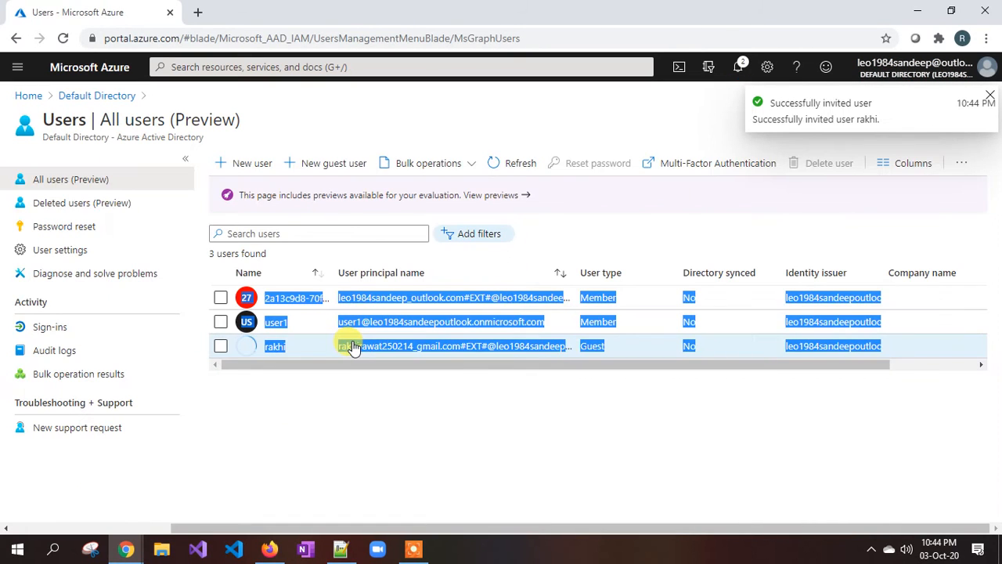
pyautogui.click(343, 402)
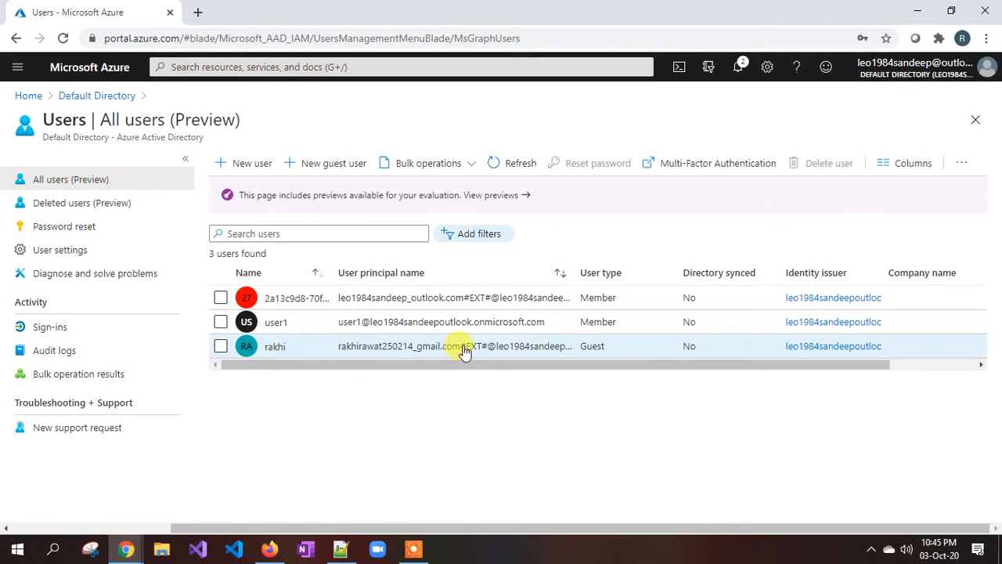
pyautogui.moveTo(574, 274); pyautogui.dragTo(600, 273)
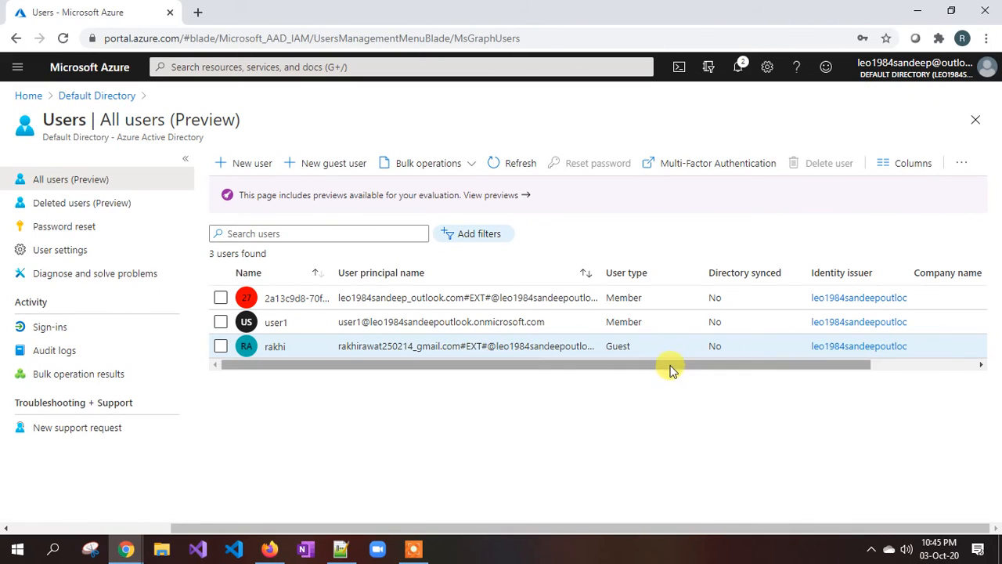
# Dismiss the CCleaner alert, check the guest's Creation type, then switch to the Gmail inbox.
pyautogui.moveTo(663, 360); pyautogui.dragTo(797, 365)
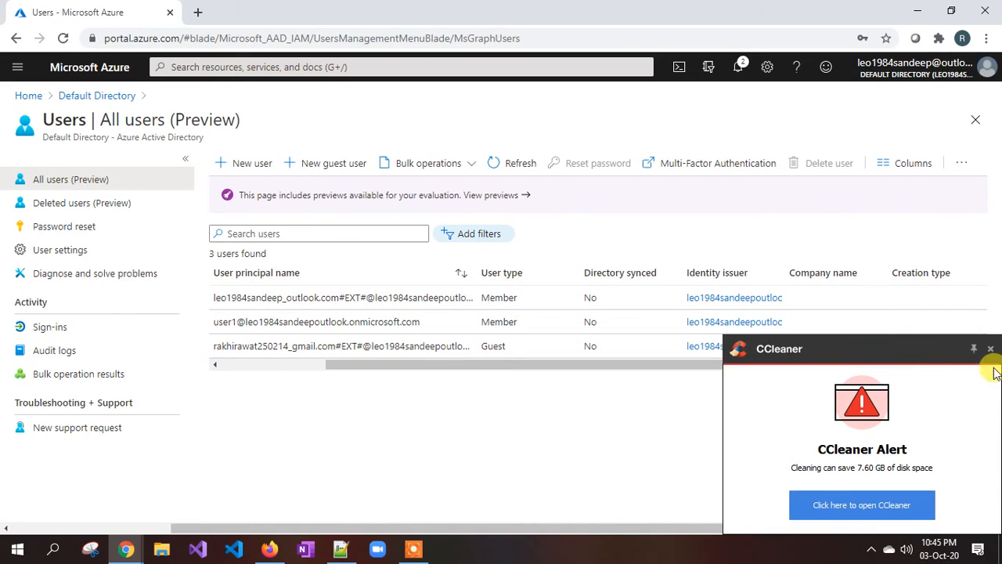
pyautogui.click(991, 352)
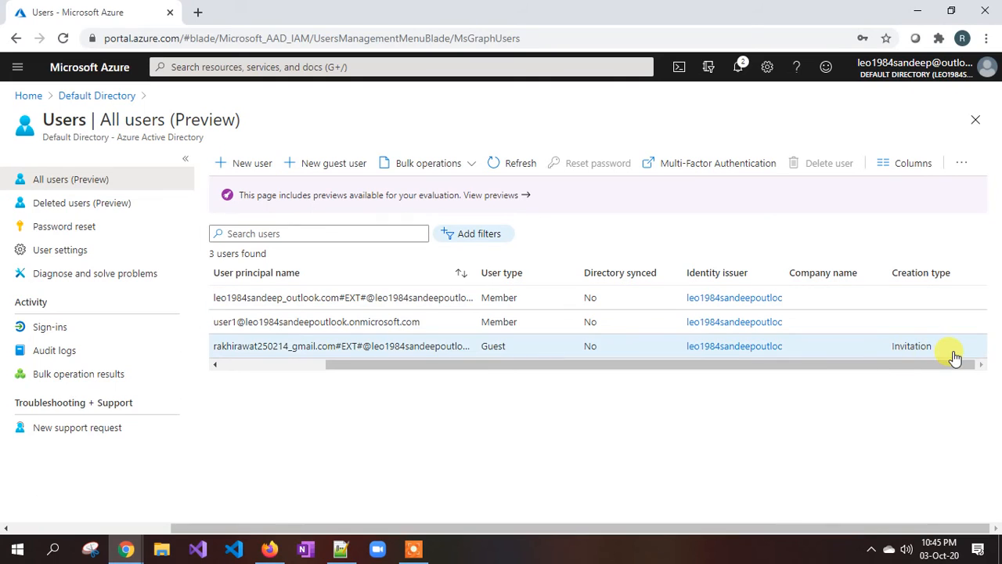
pyautogui.moveTo(346, 363); pyautogui.dragTo(260, 363)
pyautogui.moveTo(533, 363); pyautogui.dragTo(694, 365)
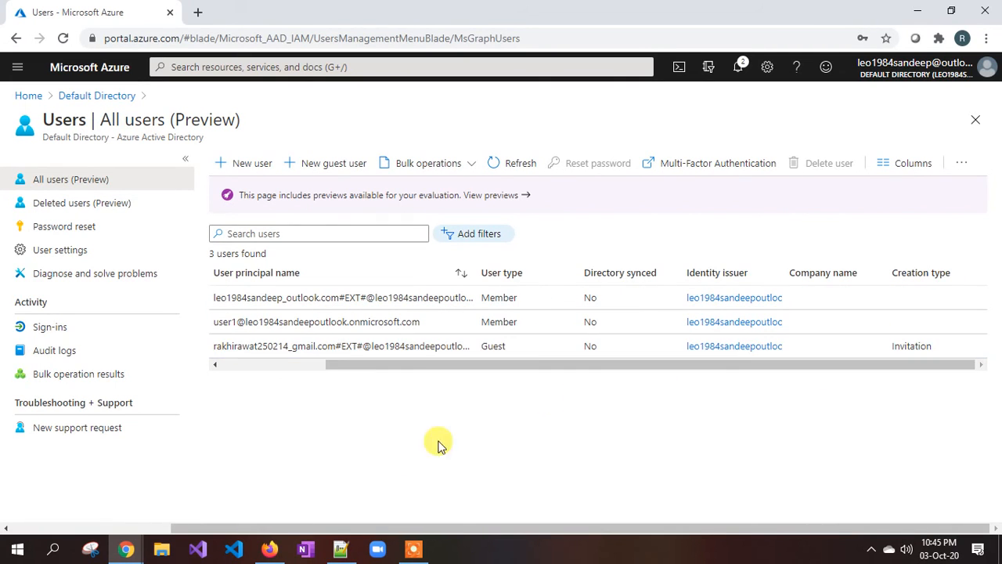
pyautogui.moveTo(126, 548)
pyautogui.click(225, 497)
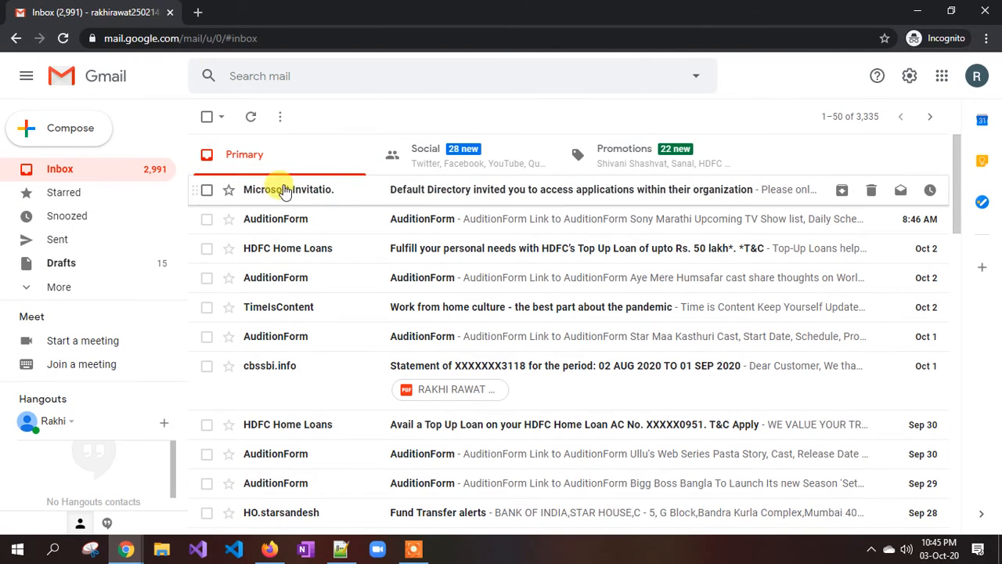
# Open the Microsoft Invitations email, try its My Apps link, then accept the invitation.
pyautogui.click(309, 190)
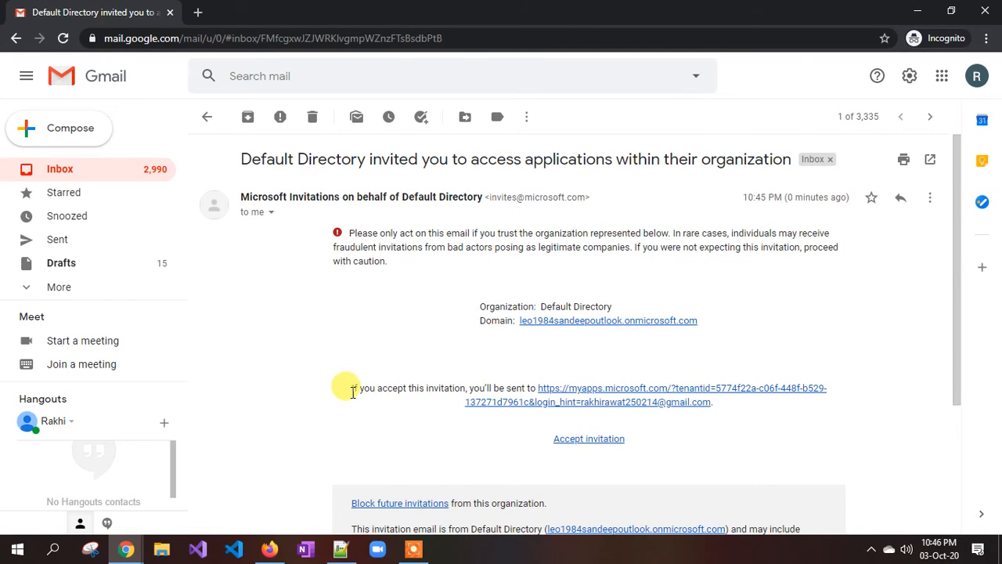
pyautogui.moveTo(353, 391); pyautogui.dragTo(483, 388)
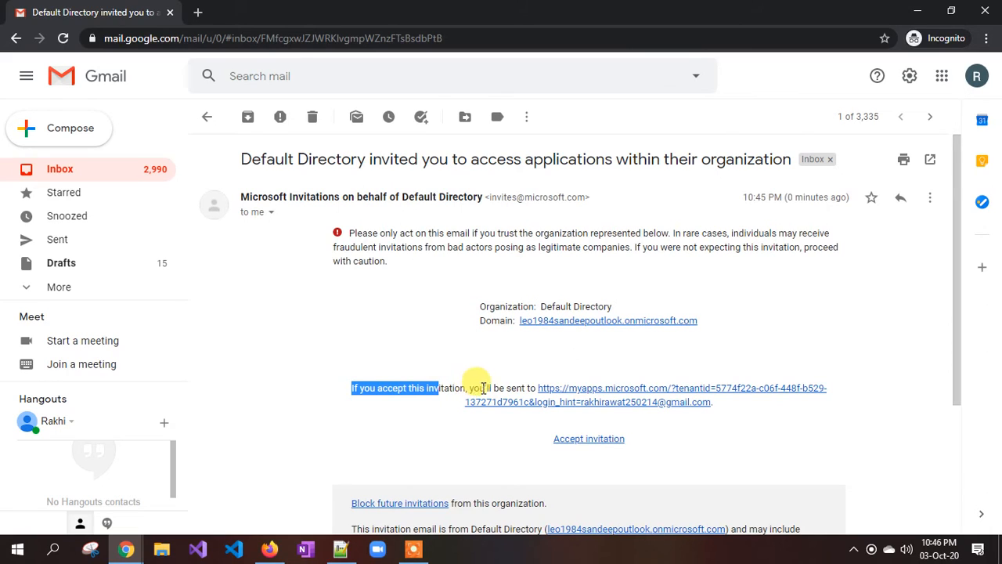
pyautogui.click(632, 406)
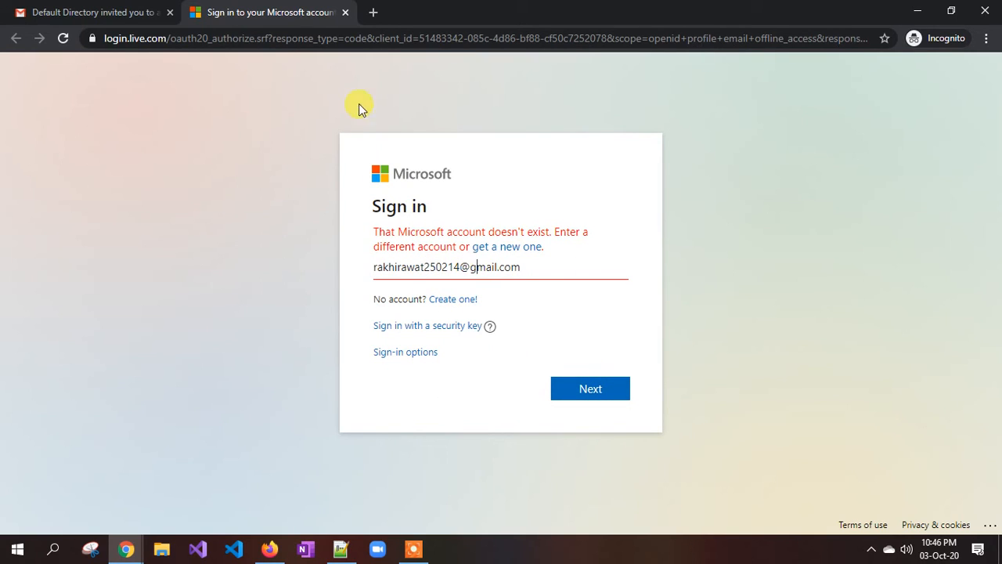
pyautogui.click(346, 13)
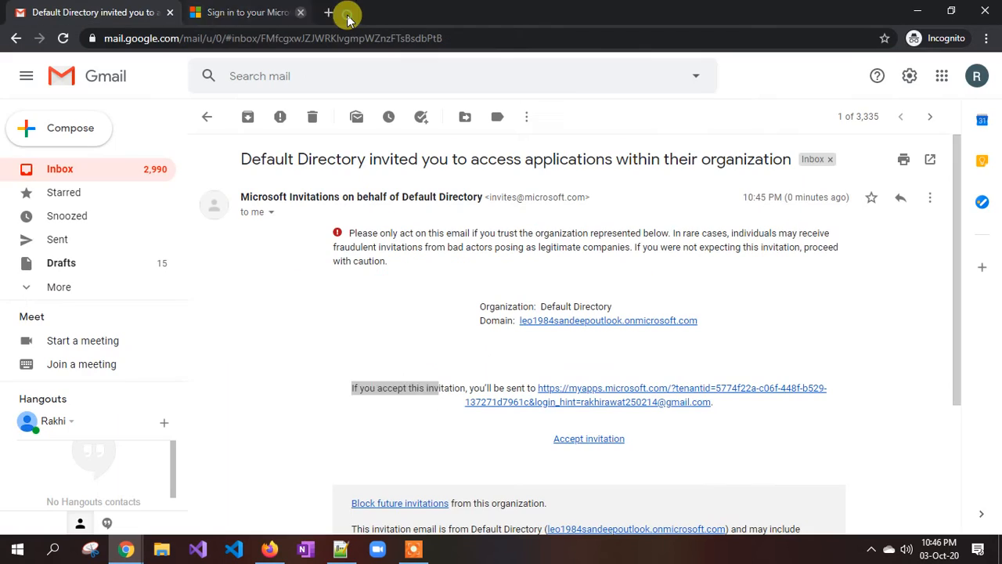
pyautogui.click(589, 439)
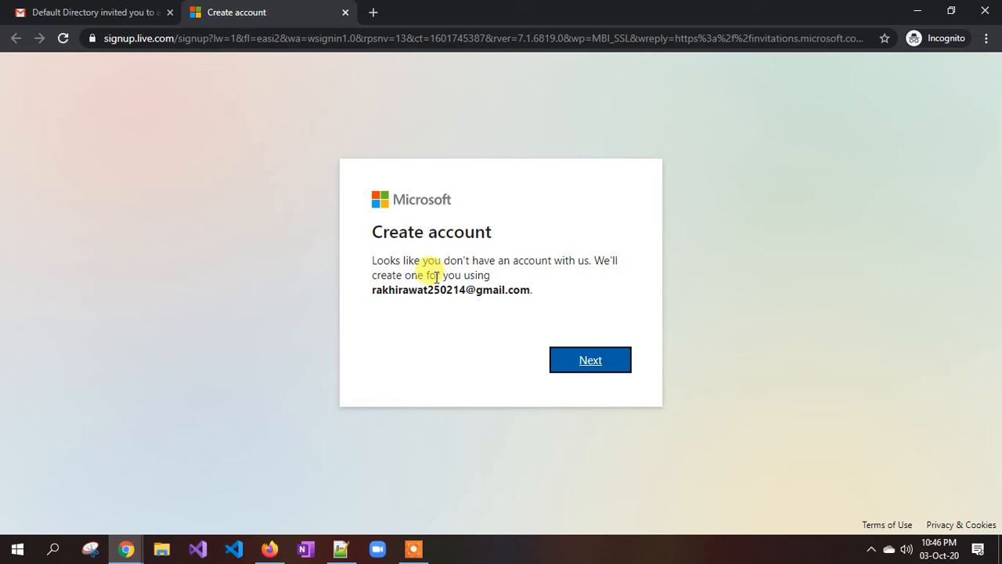
# Start creating the Microsoft account, enter a new password and submit it.
pyautogui.click(590, 362)
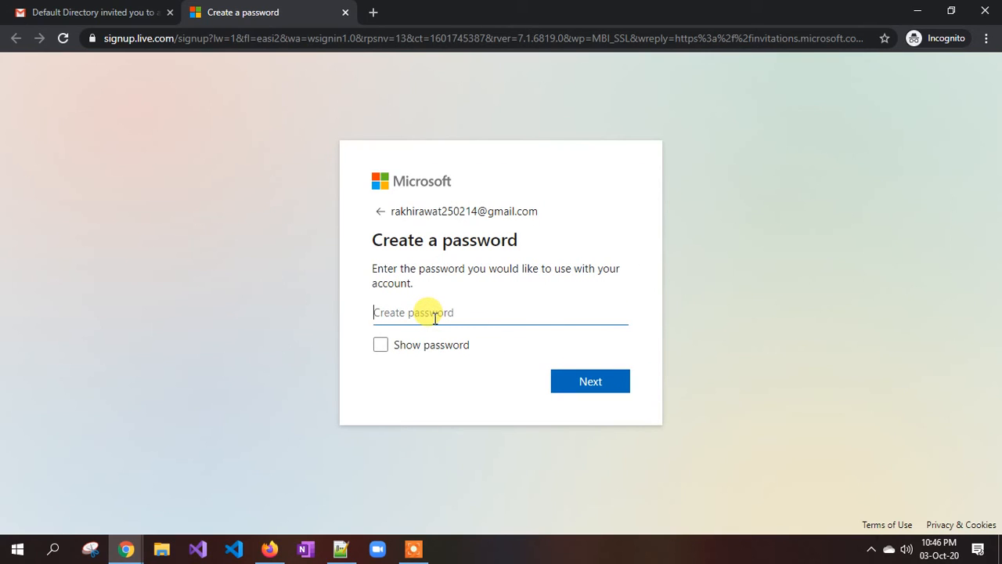
pyautogui.write('*')
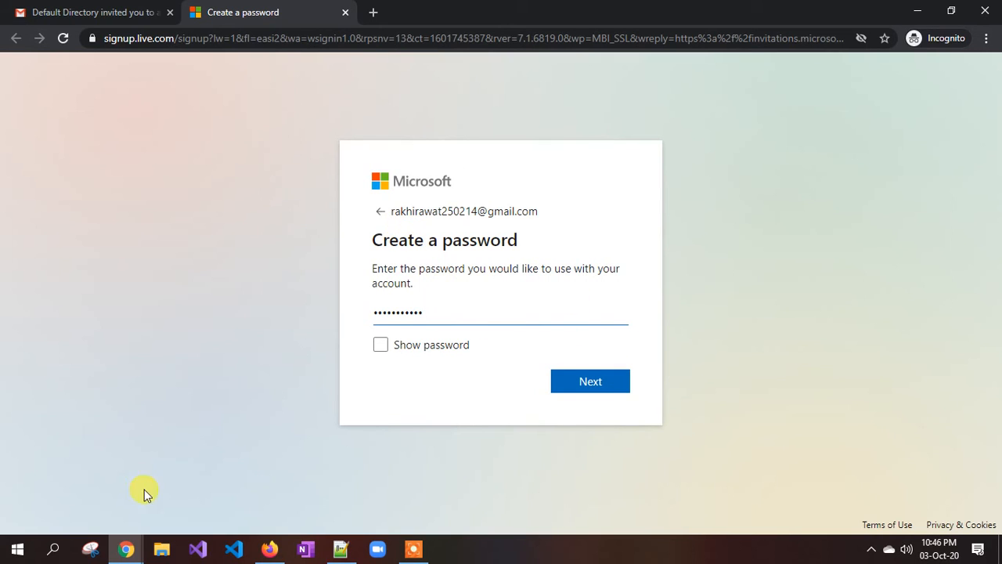
pyautogui.click(125, 548)
pyautogui.click(76, 493)
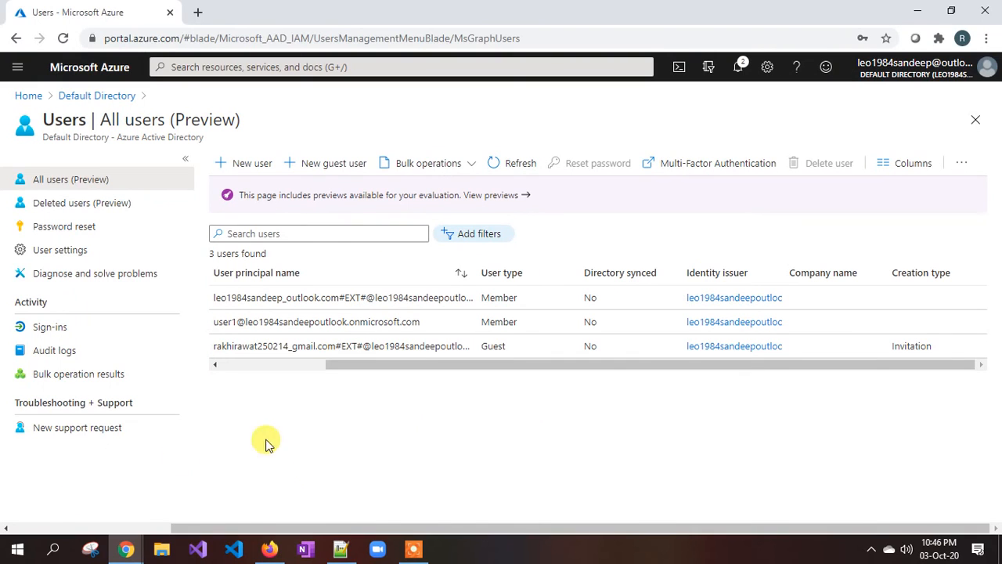
pyautogui.click(141, 550)
pyautogui.click(235, 490)
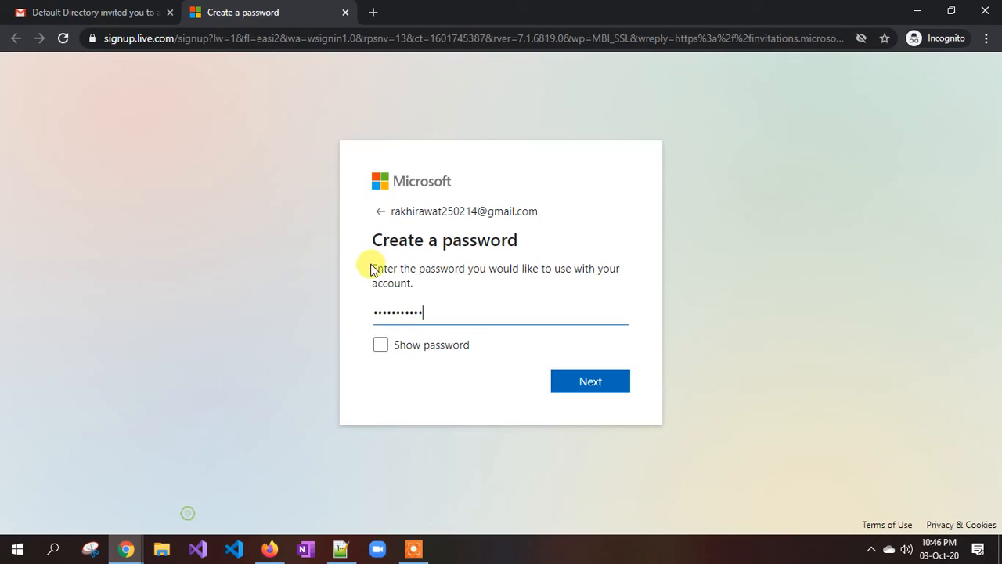
pyautogui.click(132, 553)
pyautogui.click(70, 495)
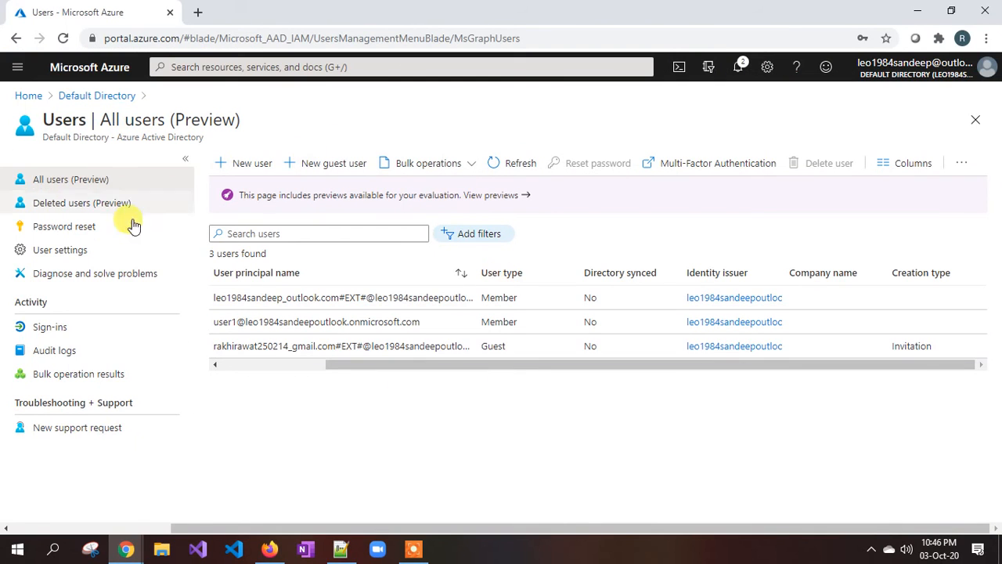
pyautogui.click(123, 553)
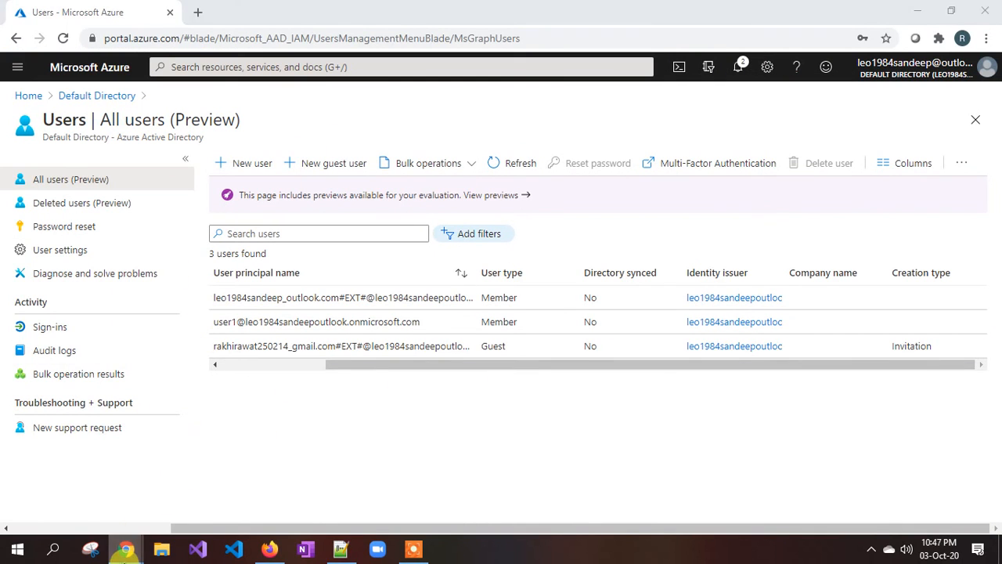
pyautogui.click(230, 502)
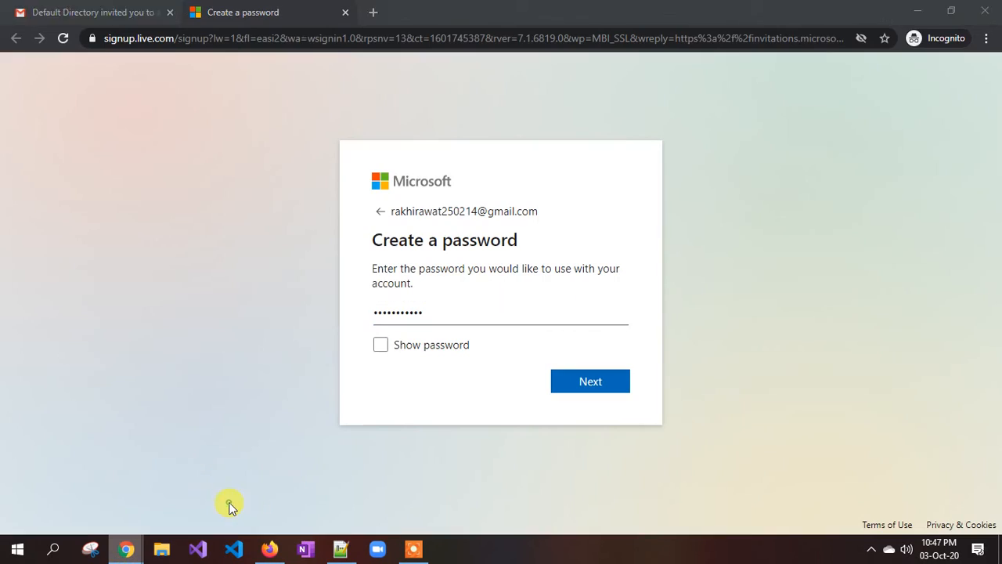
pyautogui.click(589, 384)
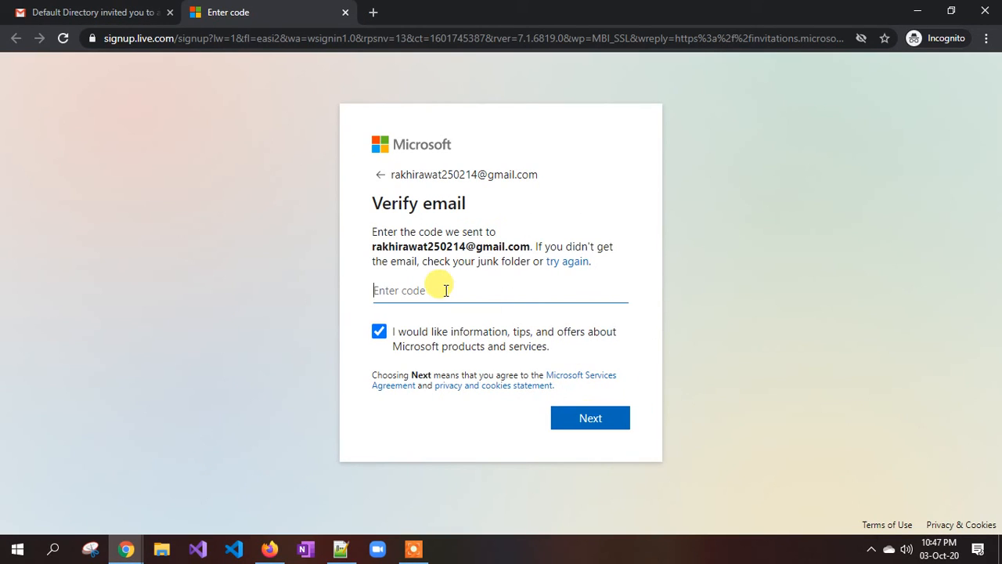
pyautogui.click(118, 12)
# Get the security code from Gmail's Verify your email address message and submit it on sign-up.
pyautogui.click(209, 120)
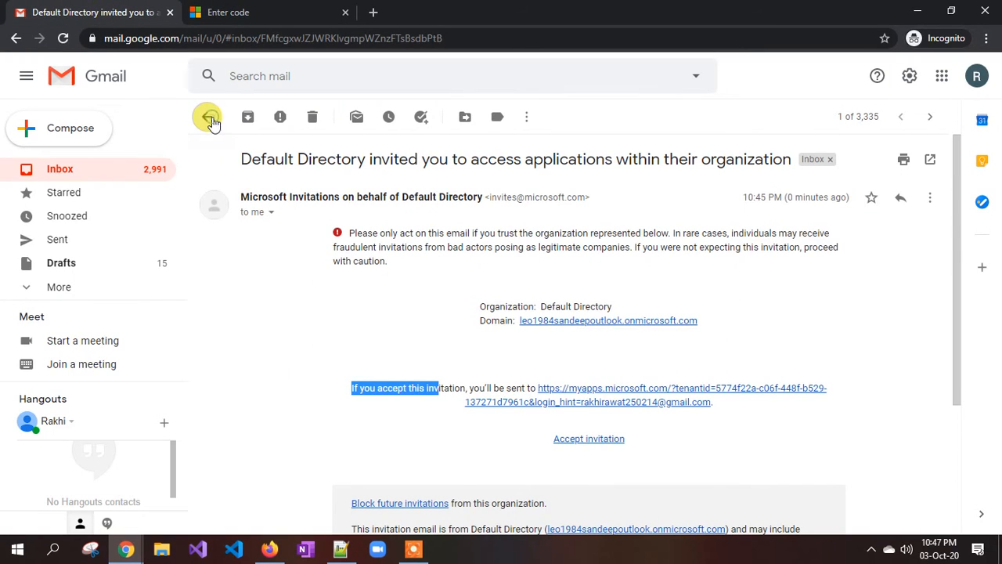
pyautogui.click(298, 196)
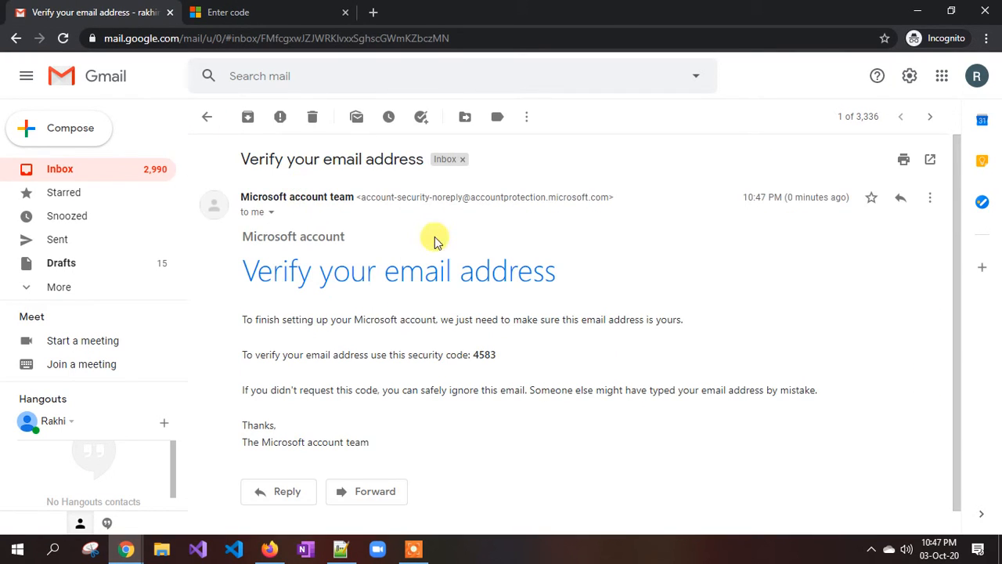
pyautogui.click(224, 13)
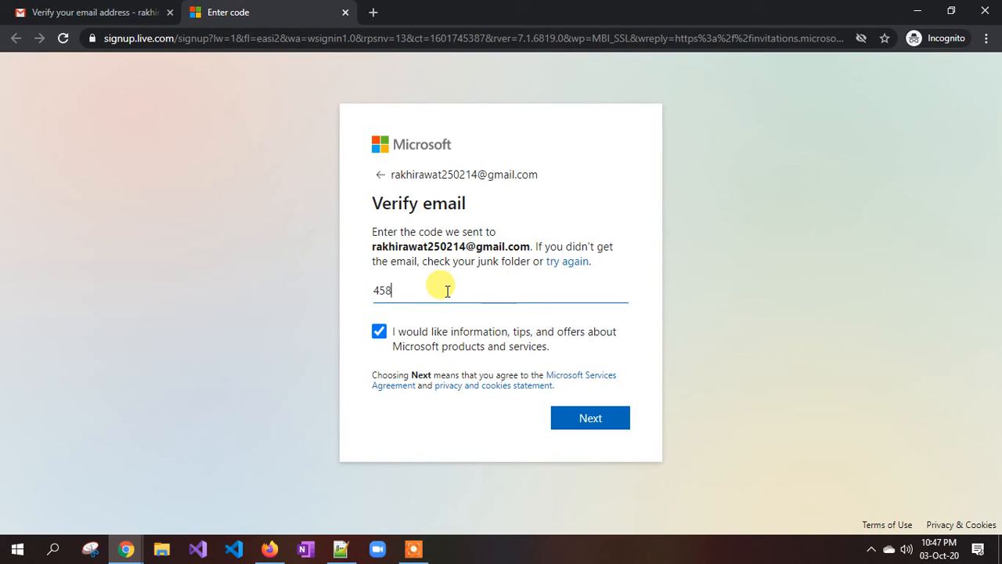
pyautogui.click(599, 424)
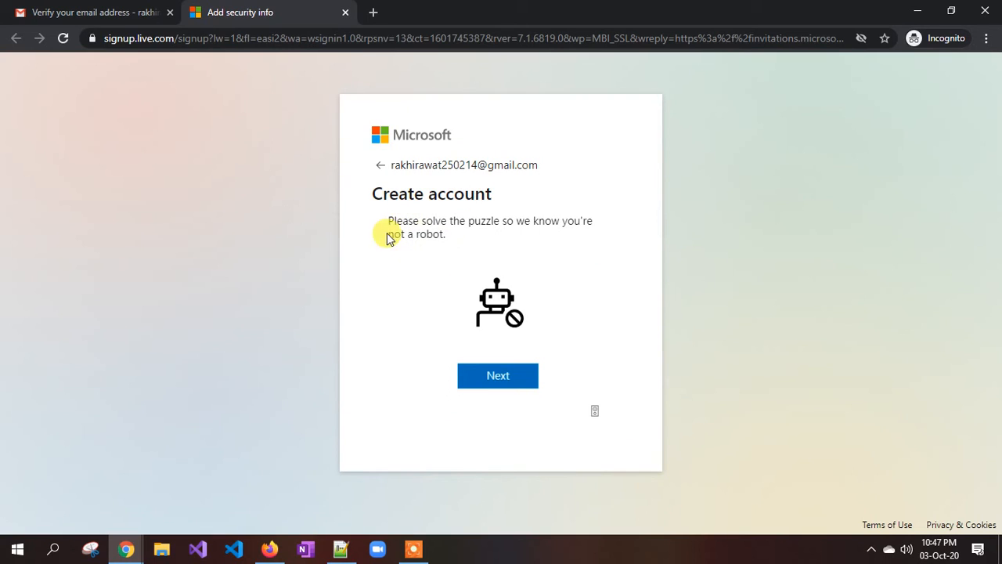
# Start the robot-check puzzle, rotate the animal image five times until upright, and confirm.
pyautogui.click(510, 383)
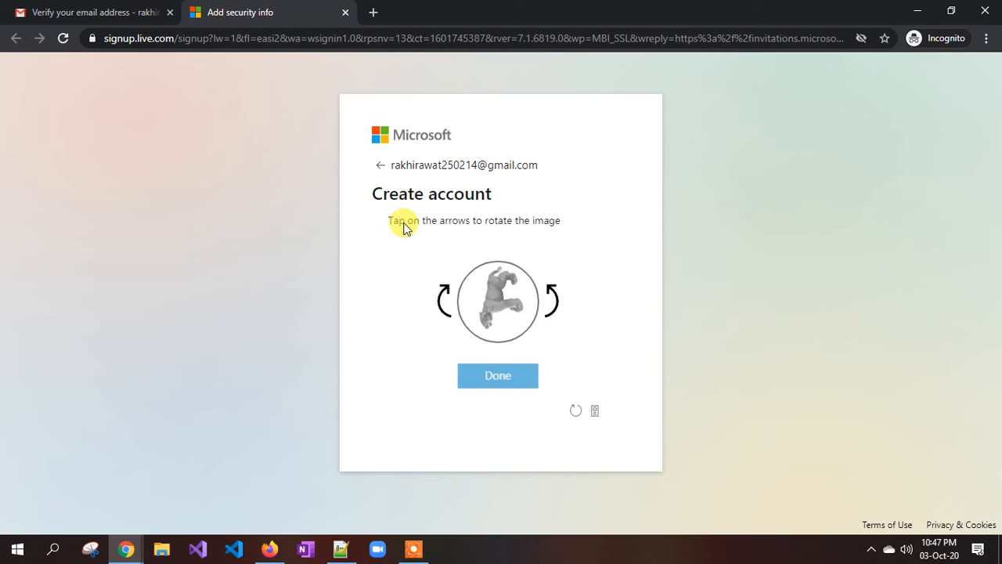
pyautogui.click(553, 292)
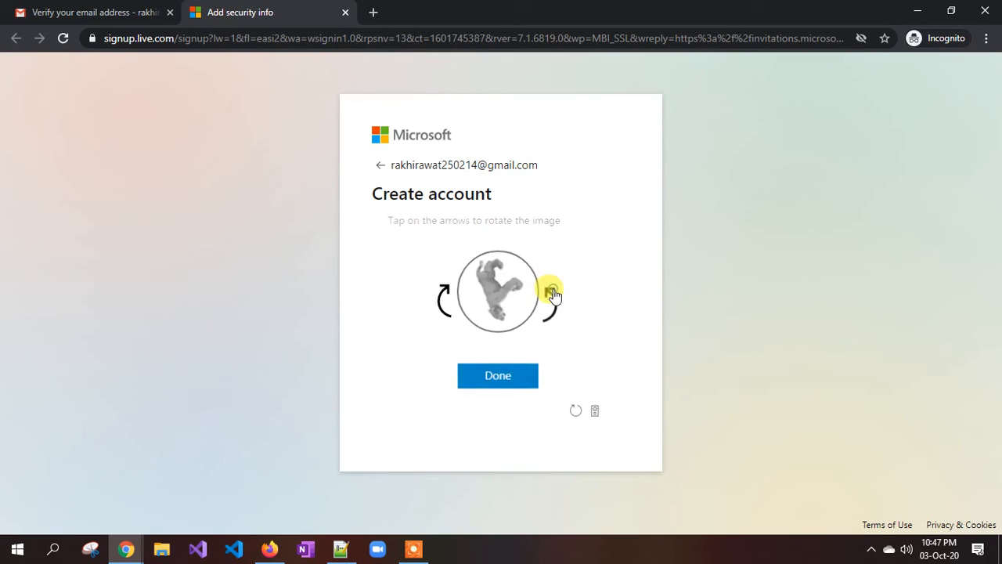
pyautogui.click(553, 291)
pyautogui.click(553, 291)
pyautogui.click(553, 291)
pyautogui.click(552, 292)
pyautogui.click(553, 292)
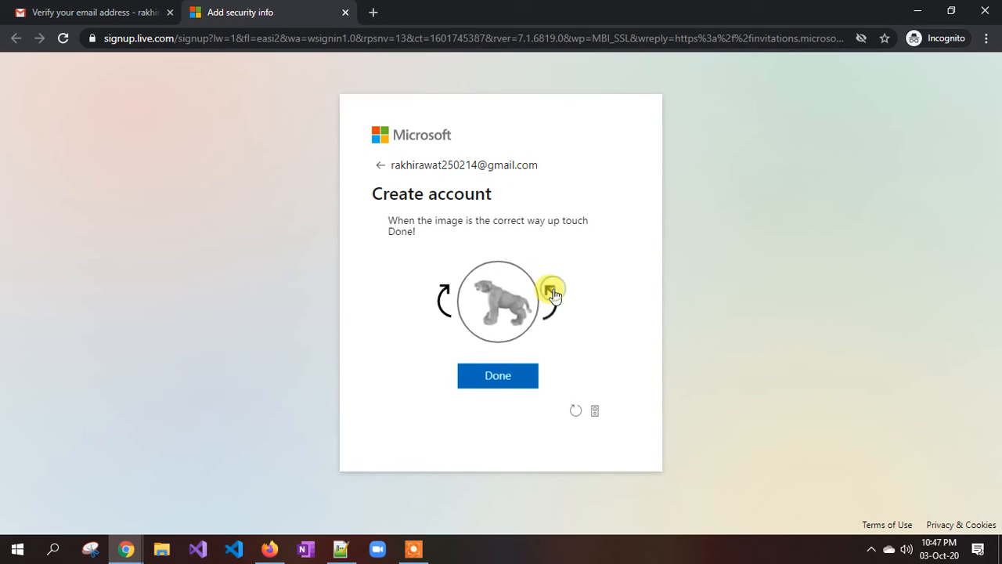
pyautogui.click(498, 382)
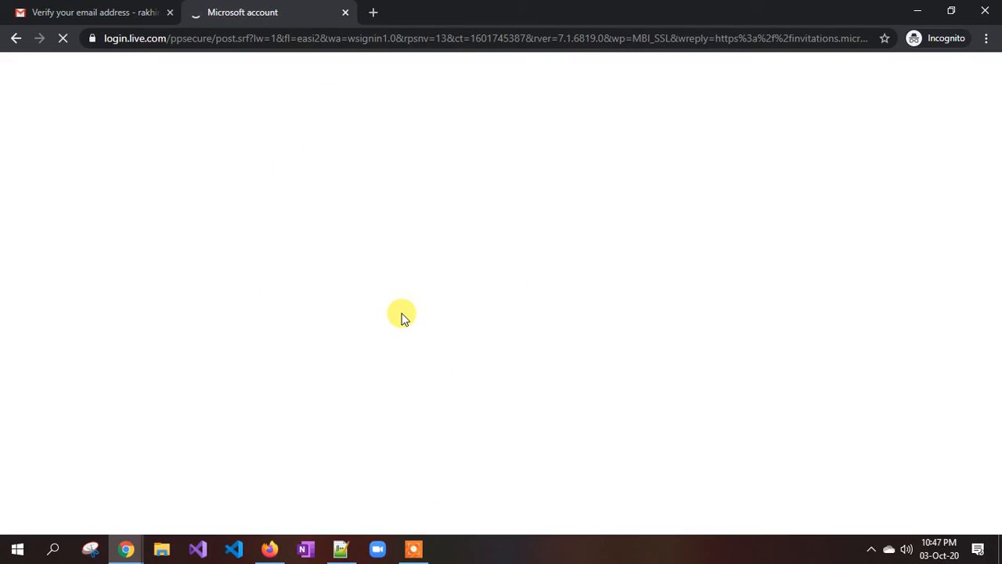
# Decline Stay signed in and accept Default Directory's requested permissions.
pyautogui.click(497, 368)
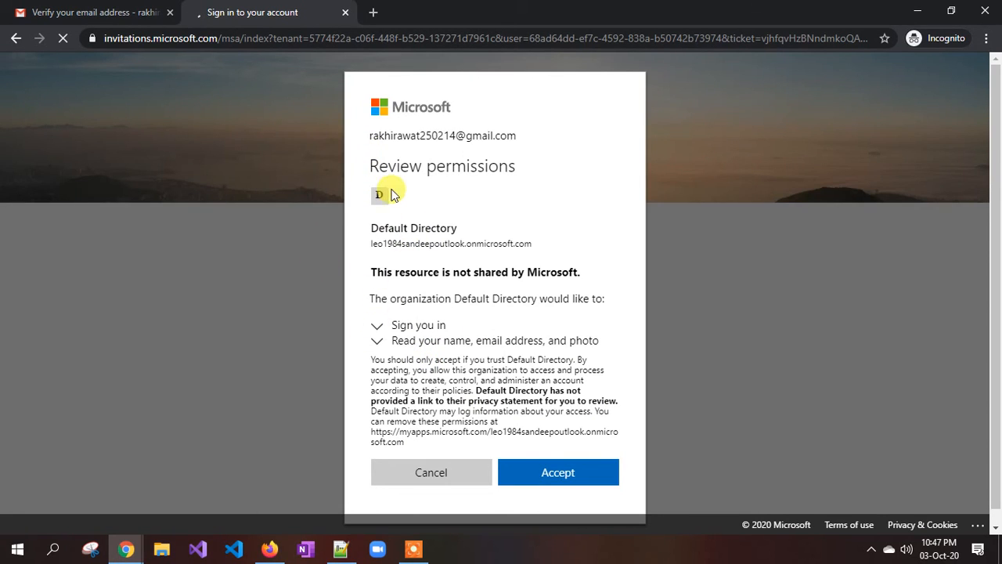
pyautogui.click(568, 480)
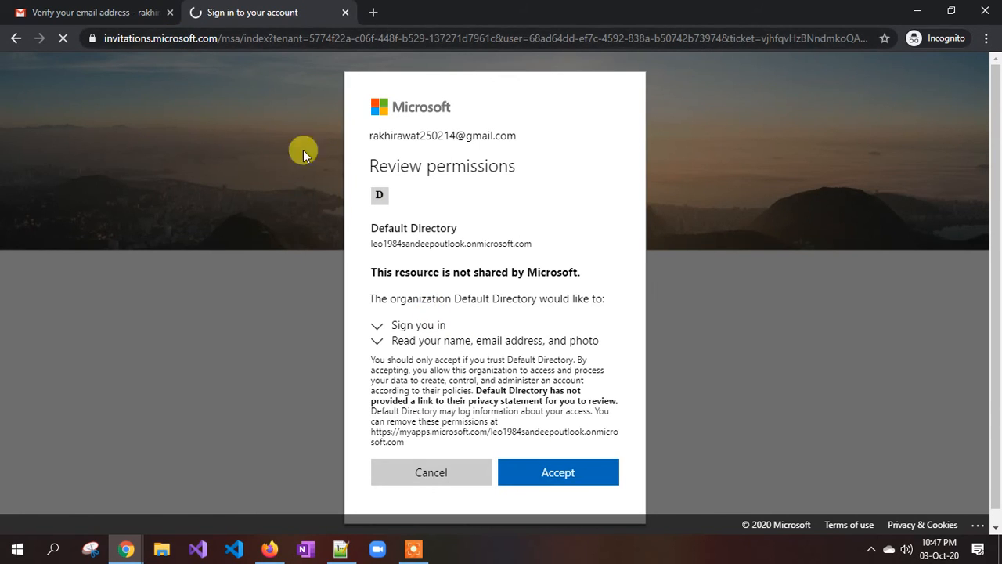
pyautogui.click(568, 482)
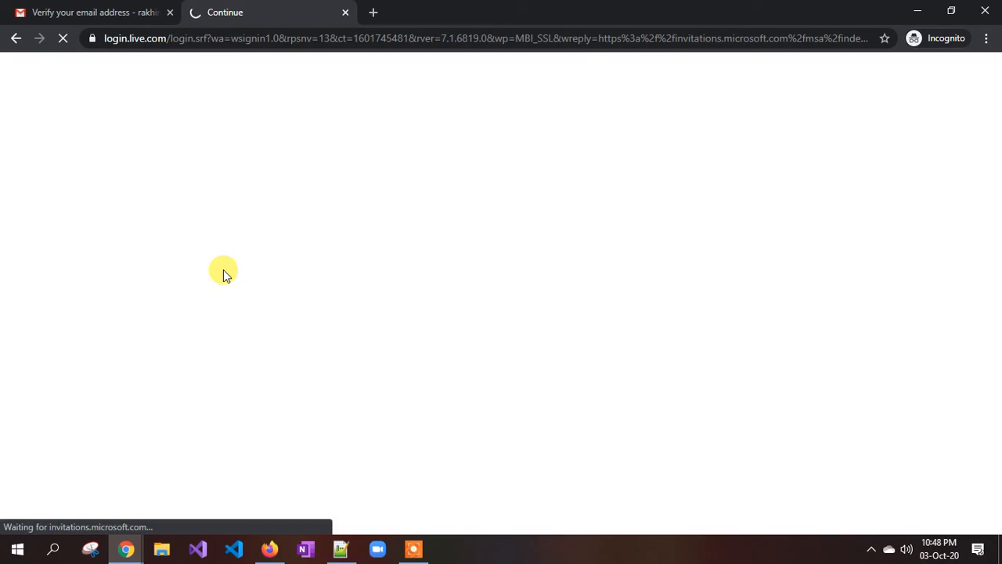
pyautogui.click(102, 10)
# Reopen the Default Directory invitation email in Gmail, then return to the invitation tab.
pyautogui.click(207, 117)
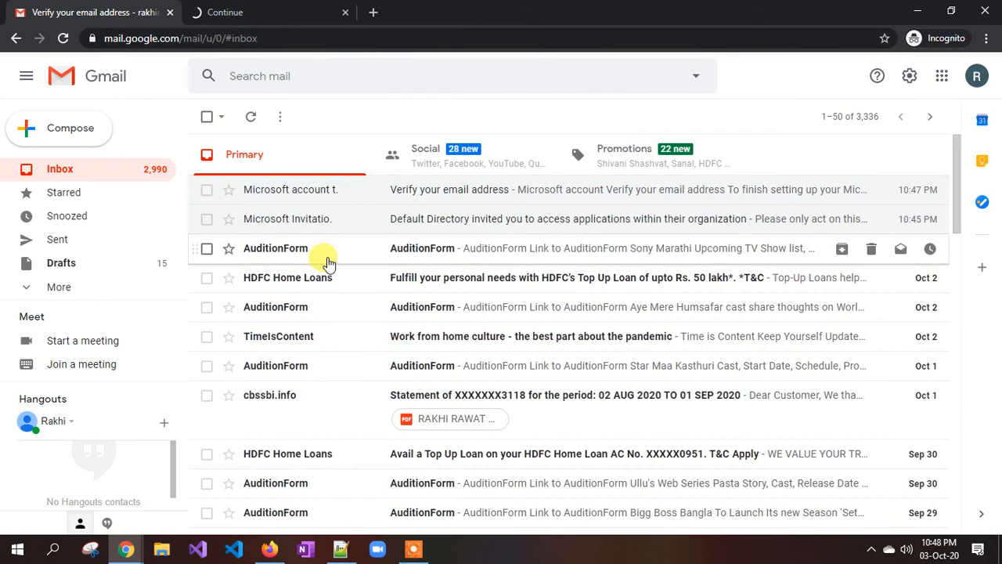
pyautogui.click(304, 225)
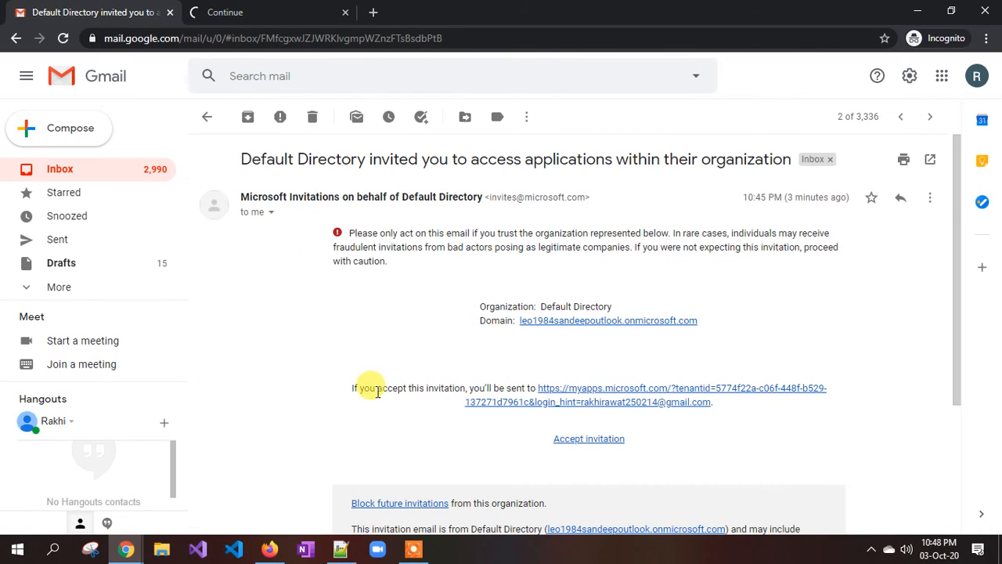
pyautogui.moveTo(370, 387); pyautogui.dragTo(462, 392)
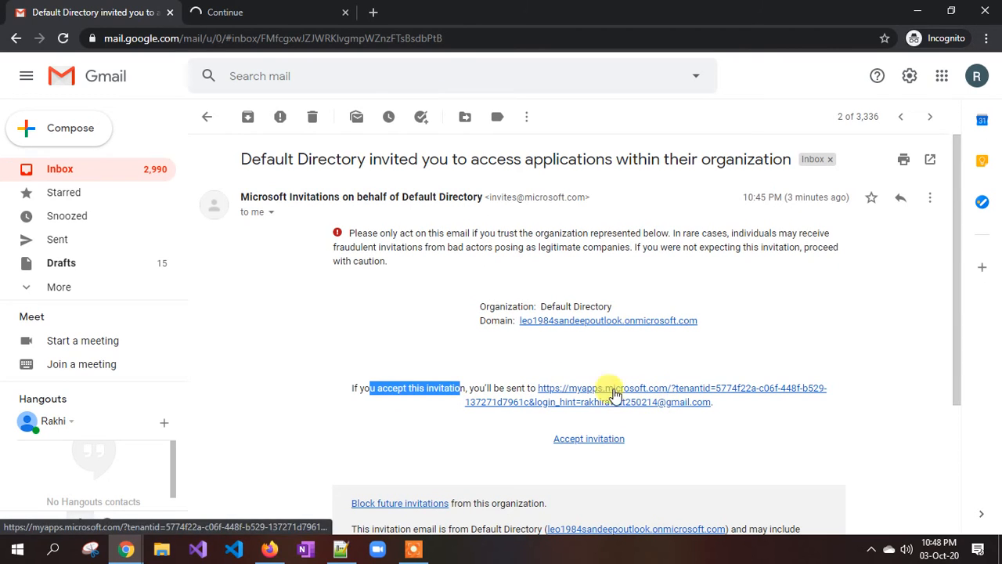
pyautogui.click(282, 9)
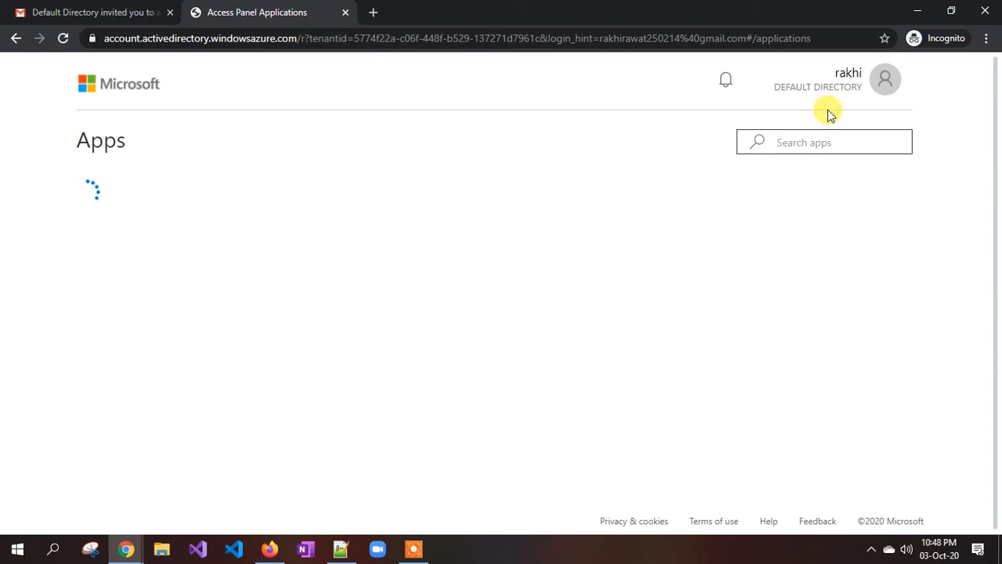
# Try the new My Apps portal from the Apps page banner, which shows No apps found.
pyautogui.click(769, 136)
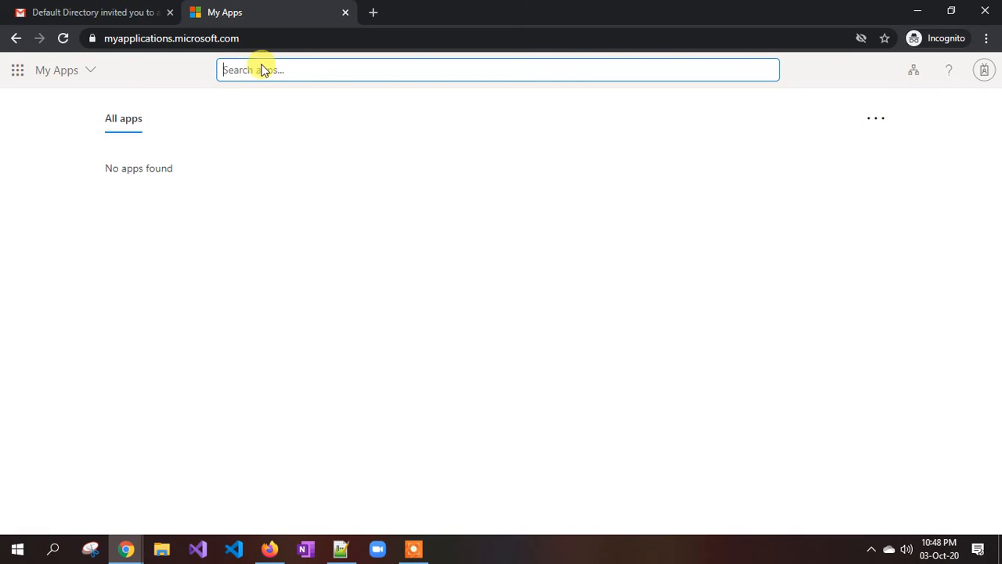
pyautogui.click(127, 548)
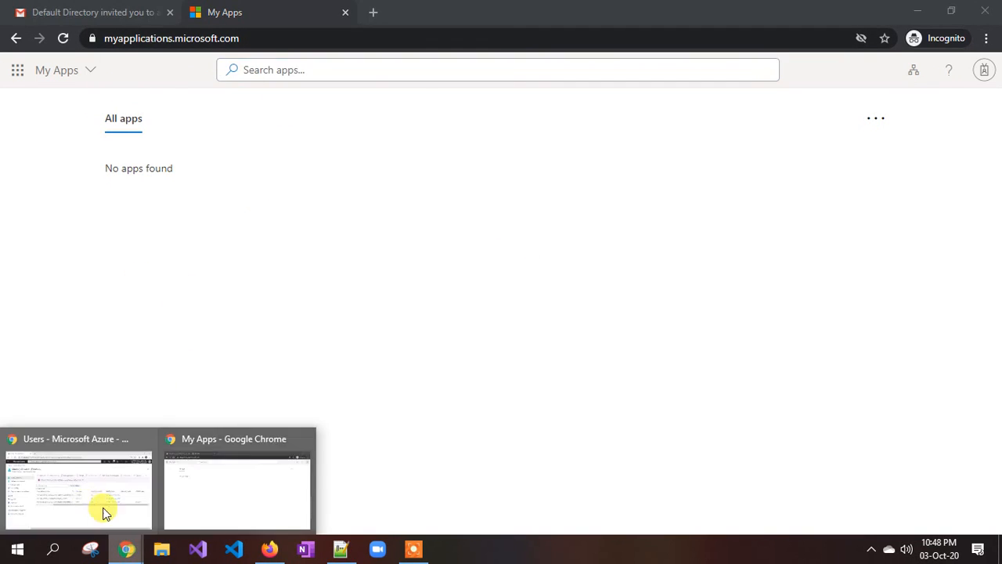
# Check Azure's All users table for the invited Guest account, briefly glancing at My Apps.
pyautogui.click(106, 513)
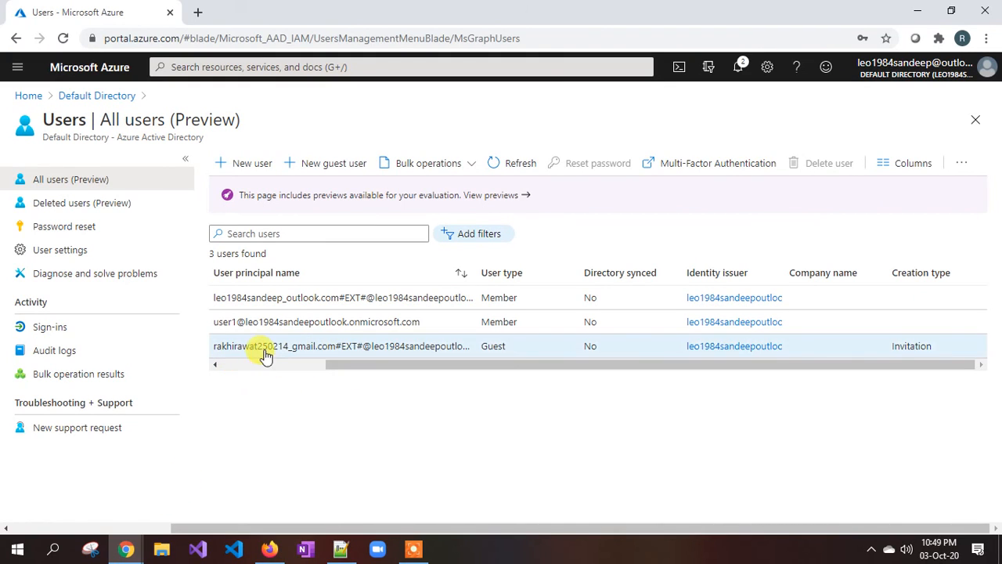
pyautogui.moveTo(336, 362); pyautogui.dragTo(244, 364)
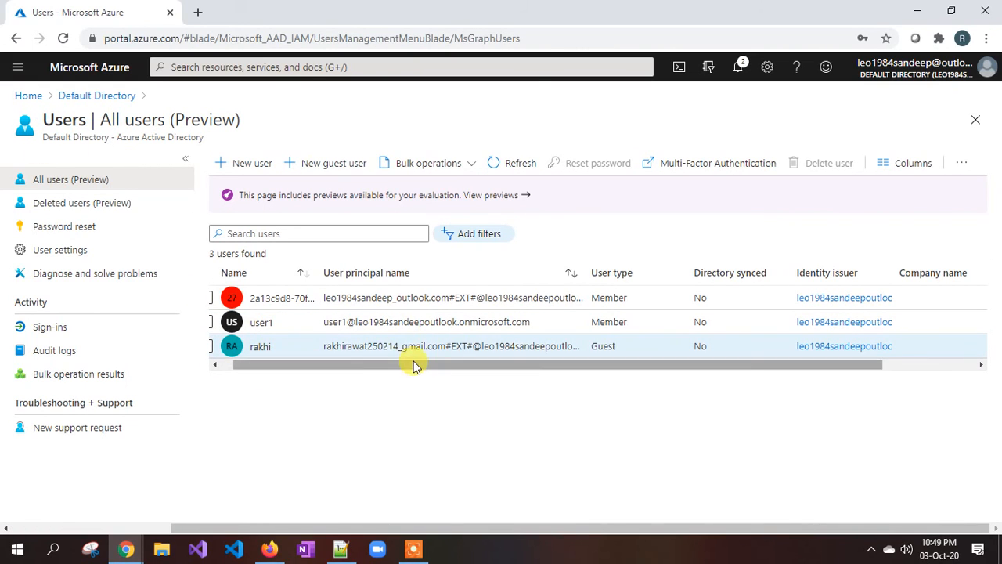
pyautogui.moveTo(127, 548)
pyautogui.click(219, 513)
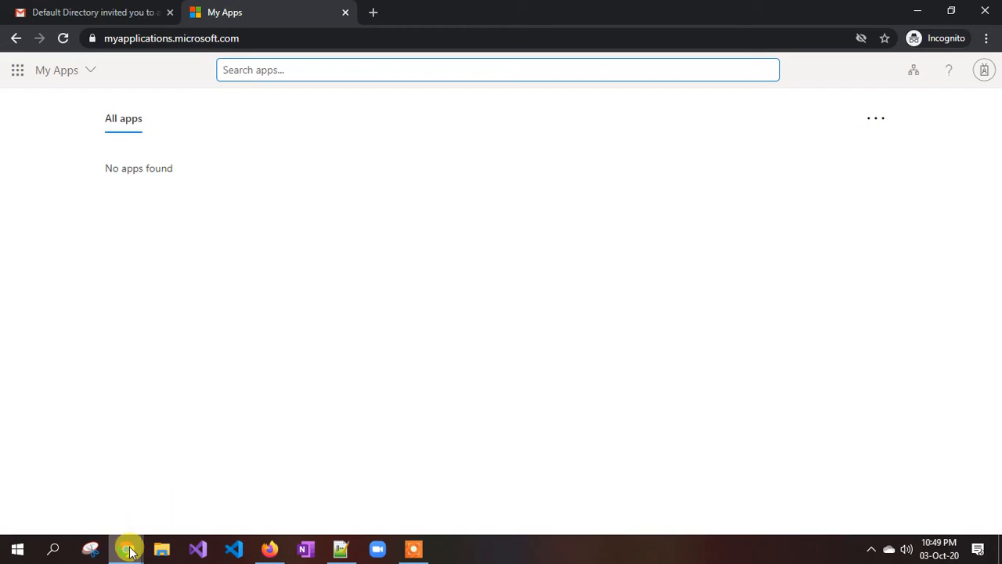
pyautogui.moveTo(128, 545)
pyautogui.click(118, 486)
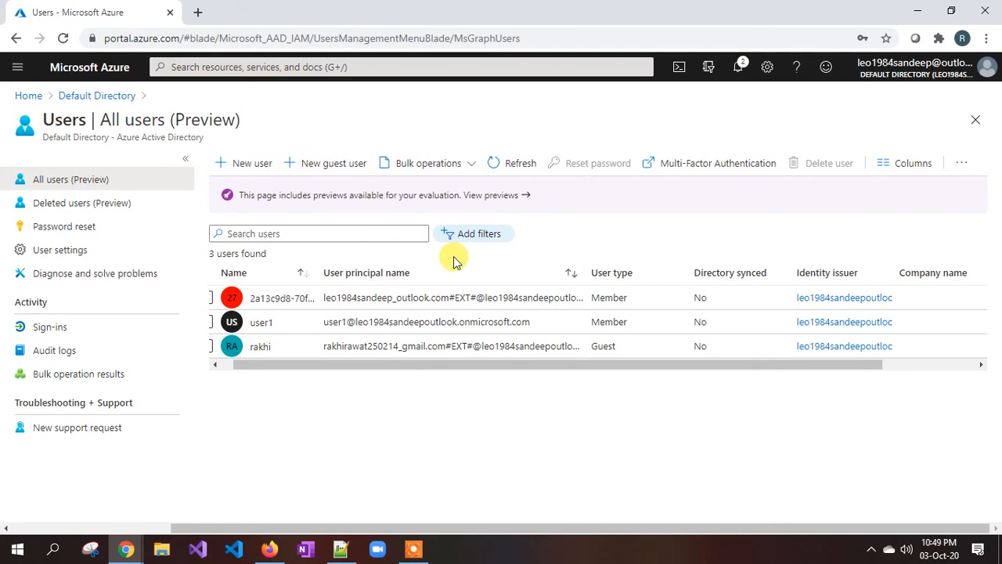
pyautogui.click(459, 168)
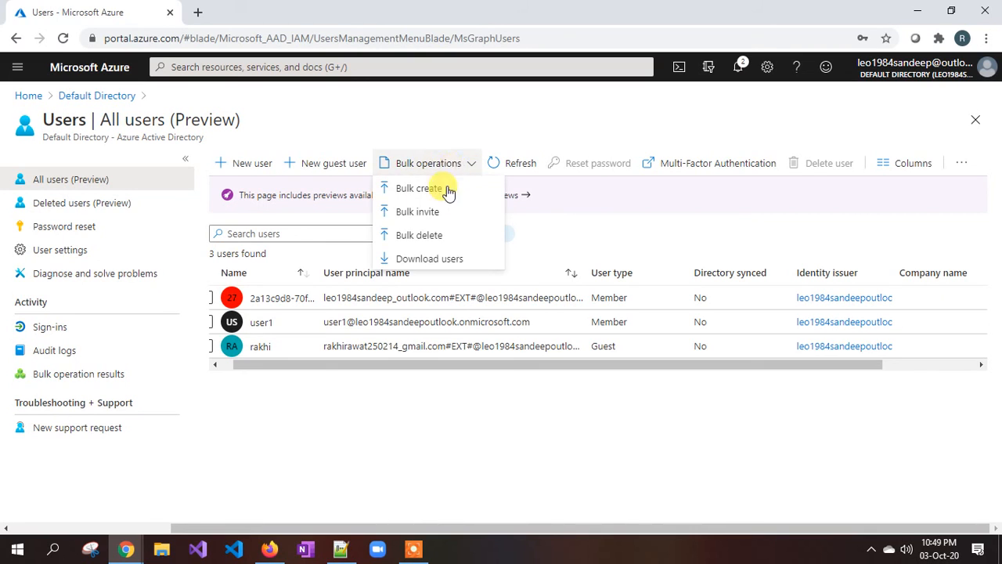
pyautogui.click(436, 124)
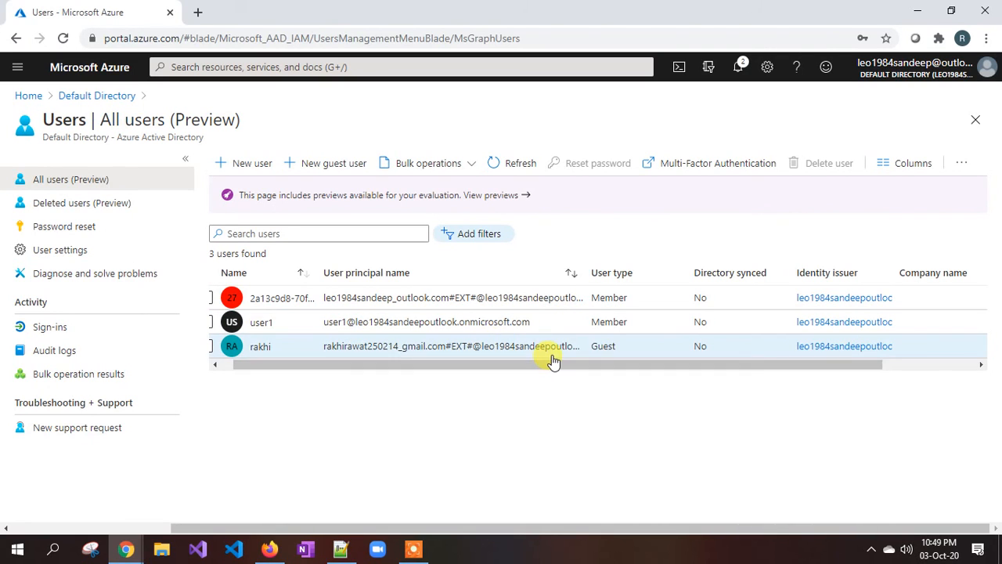
pyautogui.click(467, 166)
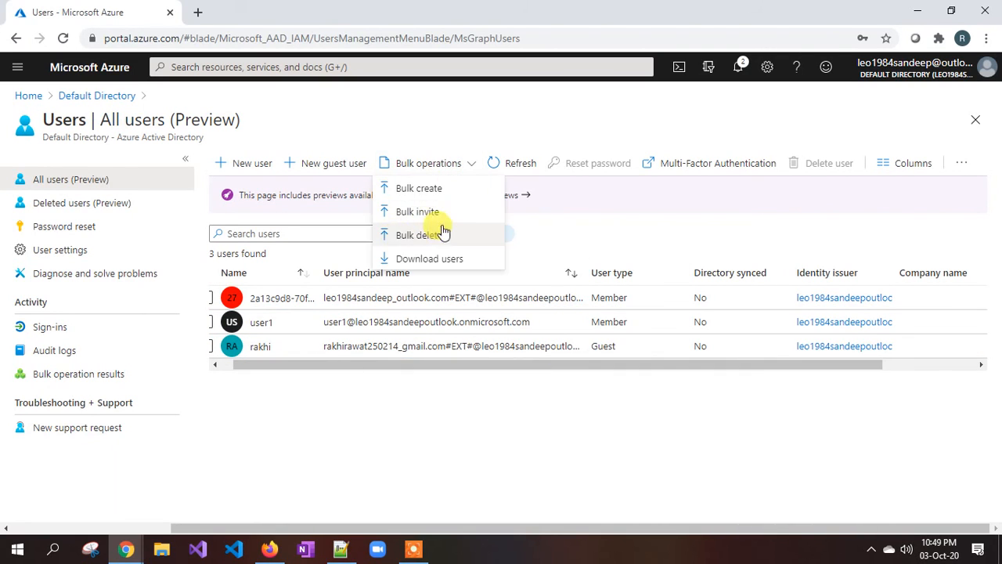
pyautogui.click(443, 117)
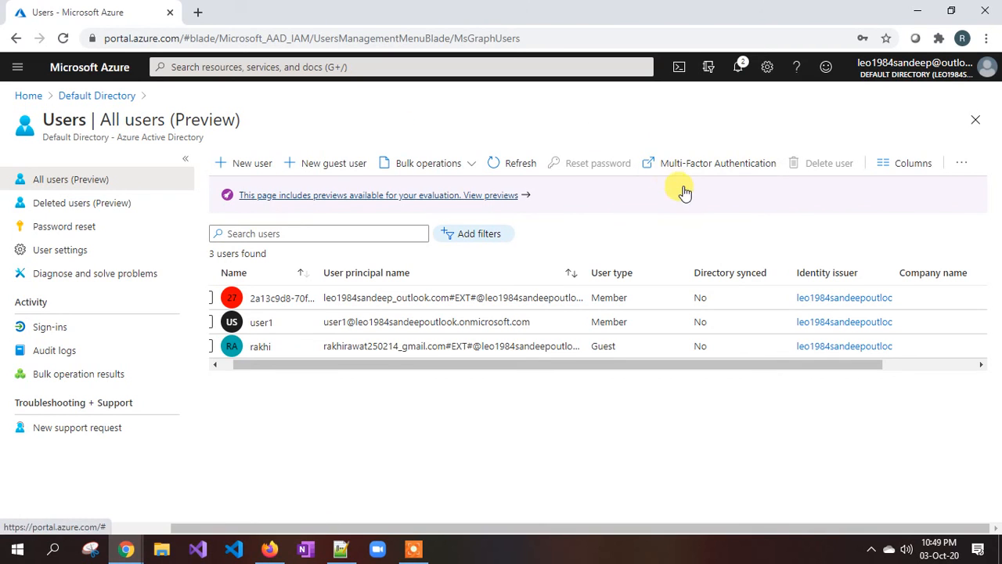
# Review the password reset Authentication methods and Registration settings.
pyautogui.click(66, 234)
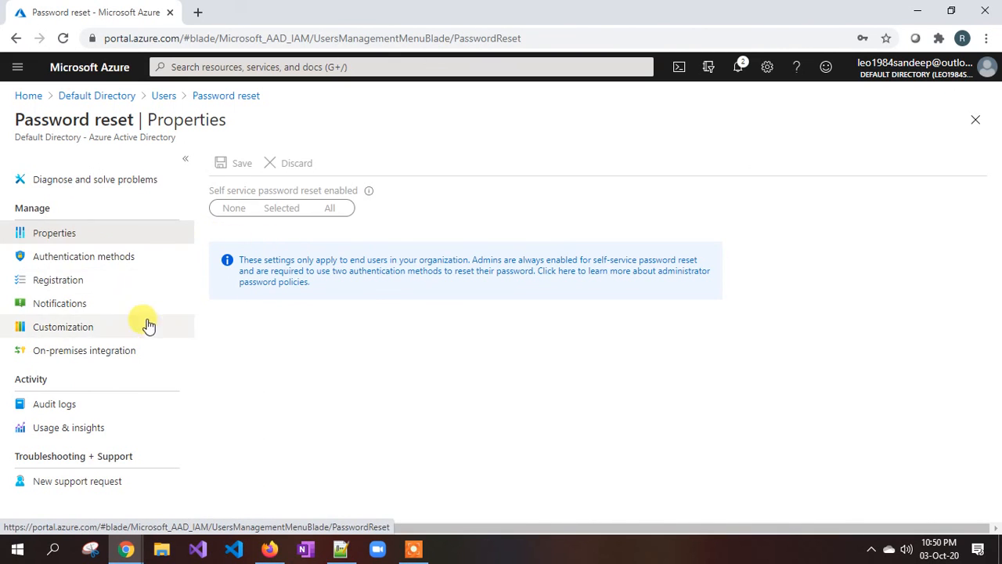
pyautogui.click(90, 263)
pyautogui.click(74, 286)
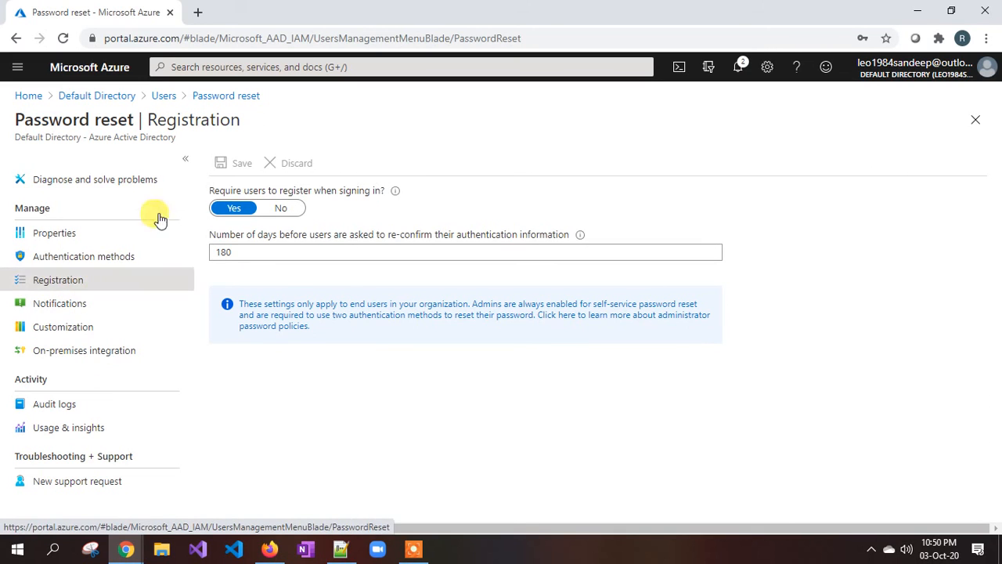
# Go back to Users, look through User settings, and open the Sign-ins log.
pyautogui.click(174, 94)
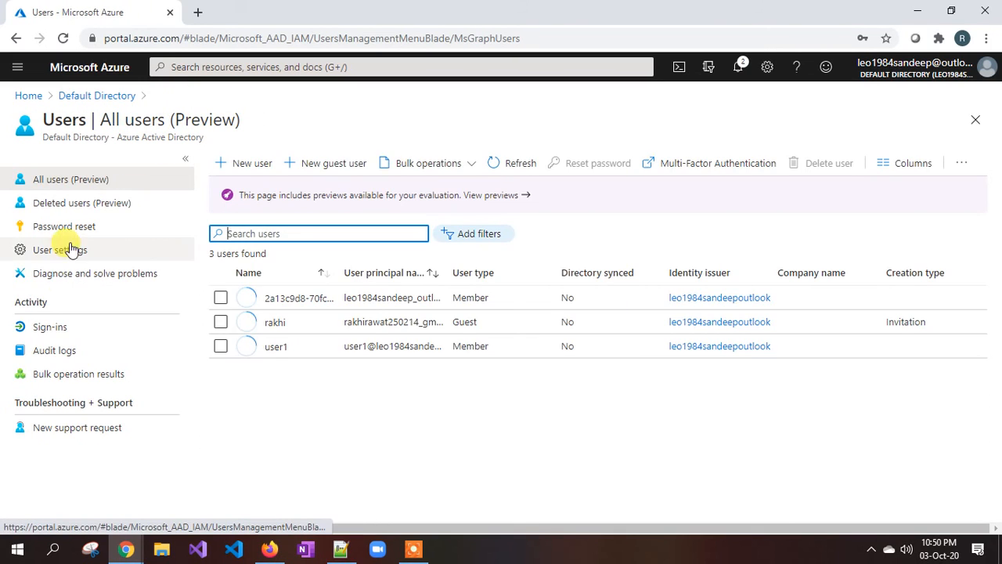
pyautogui.click(69, 251)
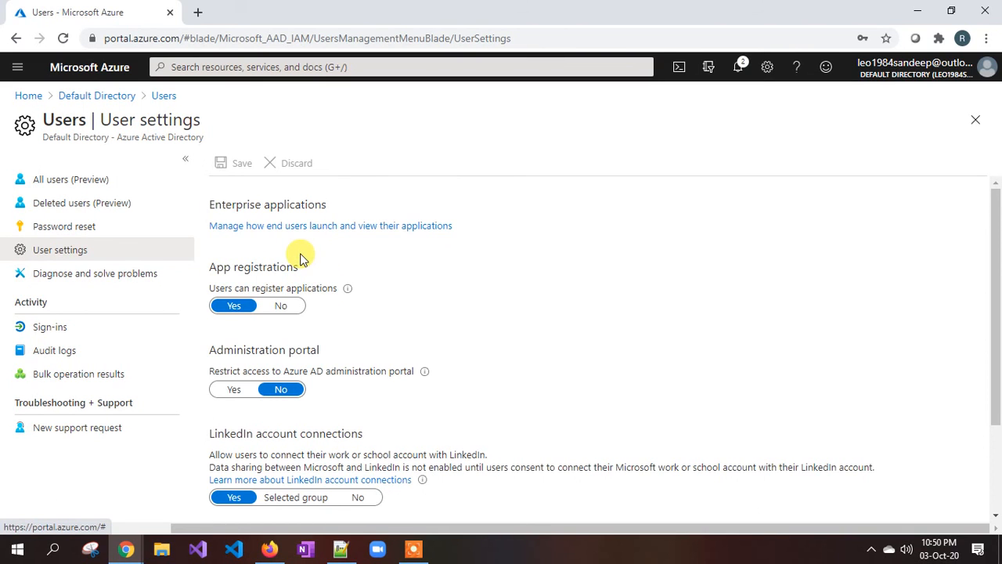
pyautogui.scroll(-2, 300, 234)
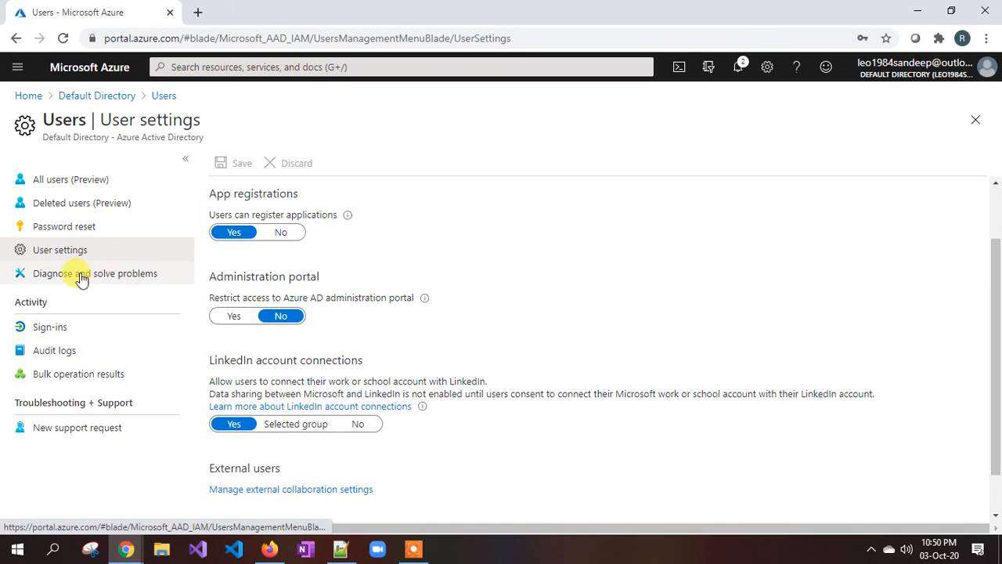
pyautogui.click(60, 333)
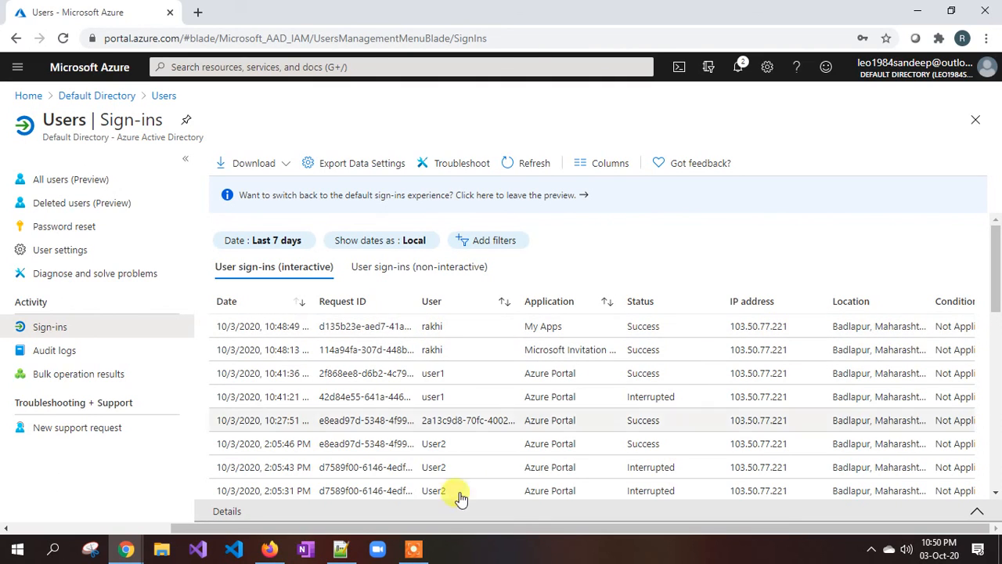
# Open the Users Audit logs showing invite, add, password change and delete user events.
pyautogui.moveTo(451, 527); pyautogui.dragTo(537, 528)
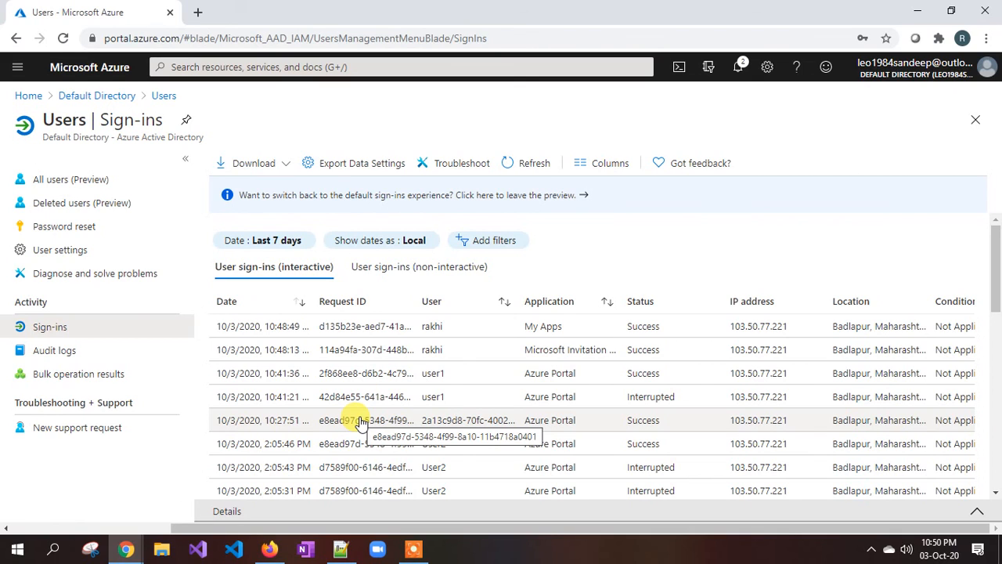
pyautogui.click(67, 352)
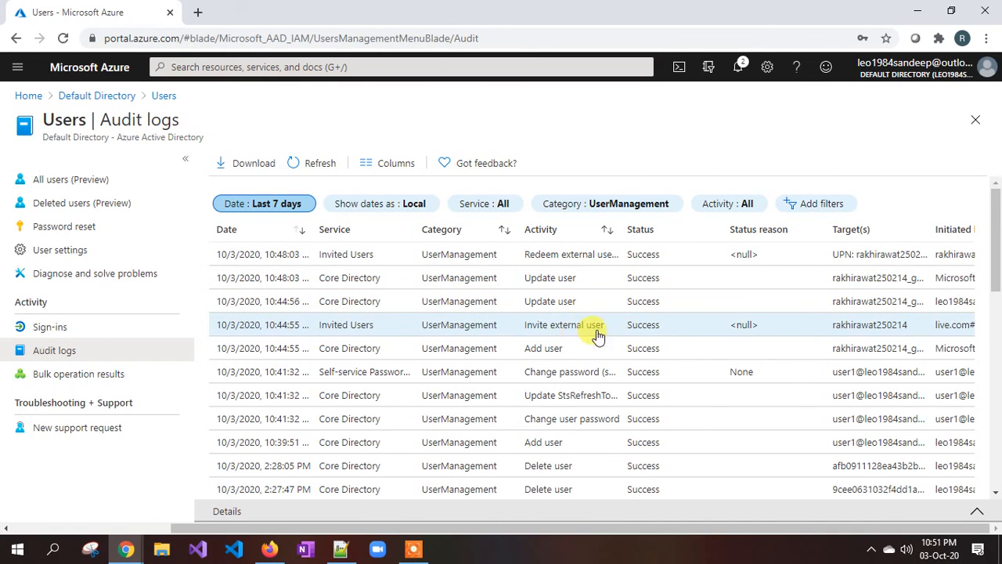
# Inspect an older Invite external user audit entry, then return to the Default Directory overview.
pyautogui.scroll(-3, 577, 382)
pyautogui.click(578, 384)
pyautogui.scroll(3, 577, 384)
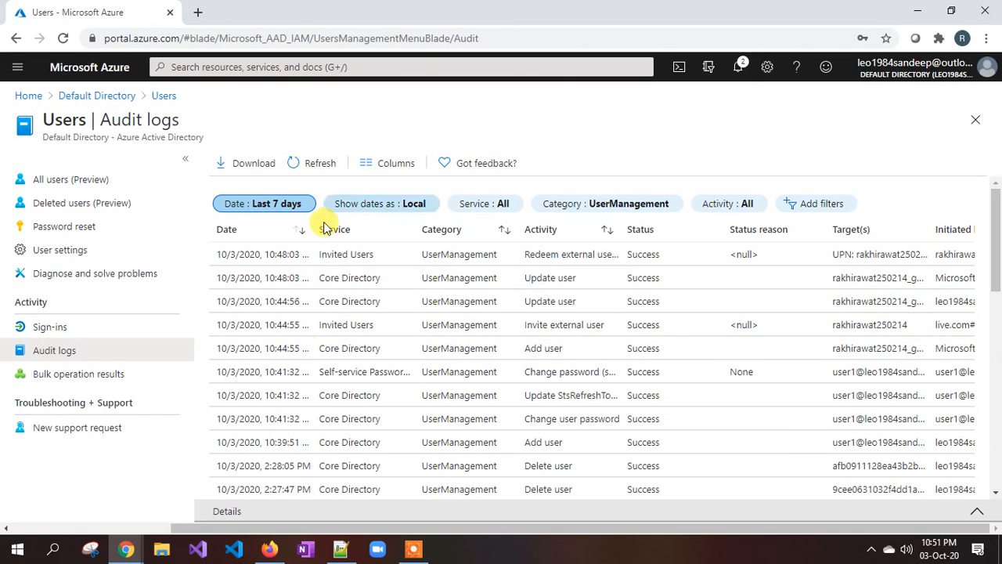
pyautogui.scroll(-3, 371, 384)
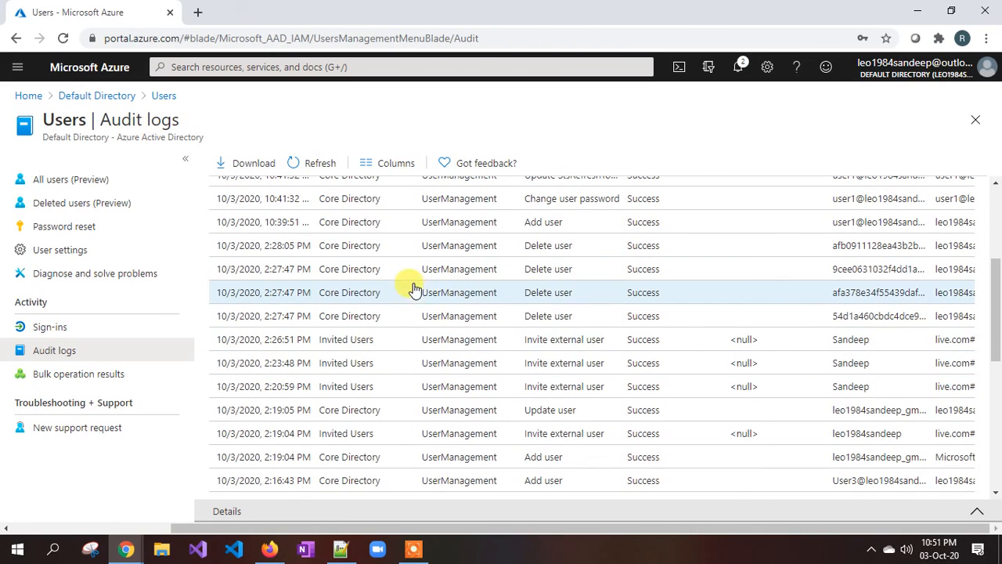
pyautogui.scroll(3, 429, 300)
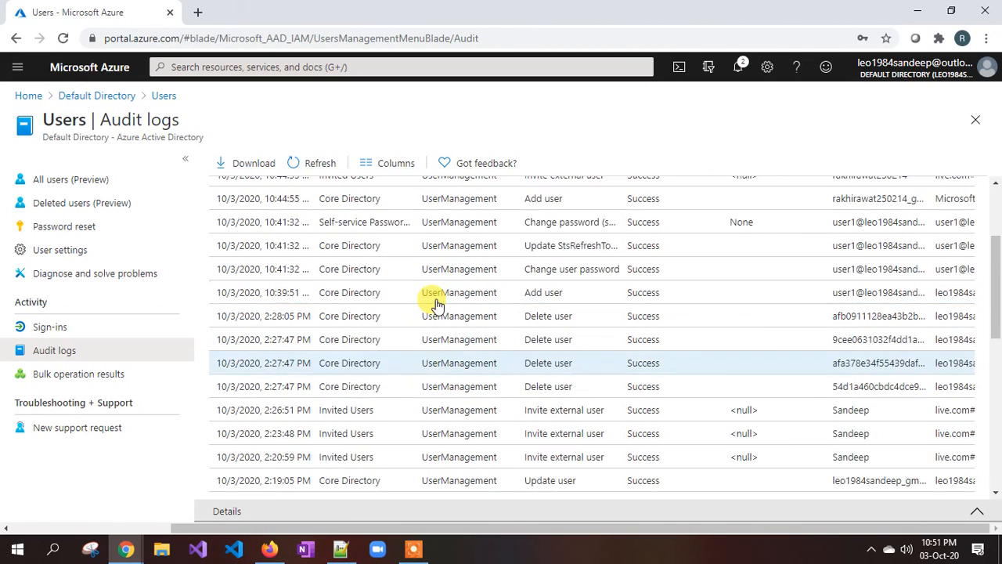
pyautogui.click(106, 95)
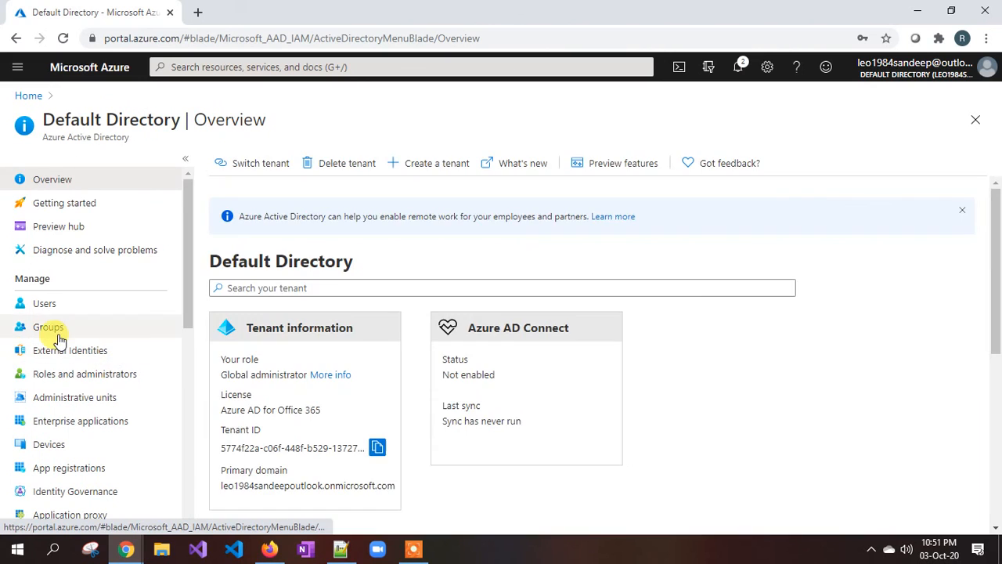
# Open the Default Directory's All groups list, which reports No groups found.
pyautogui.click(48, 327)
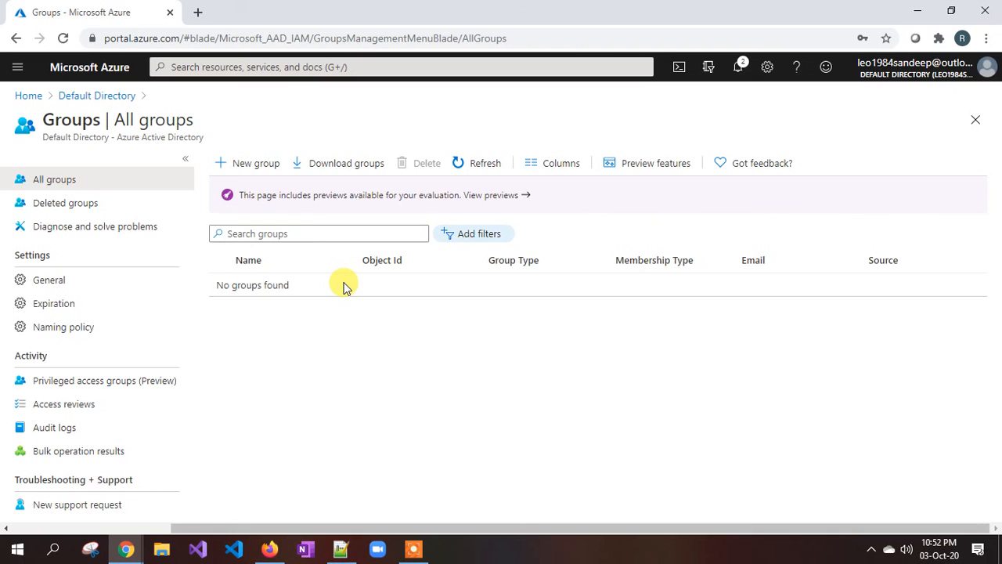
# Review the General, Expiration and Naming policy group settings.
pyautogui.click(43, 282)
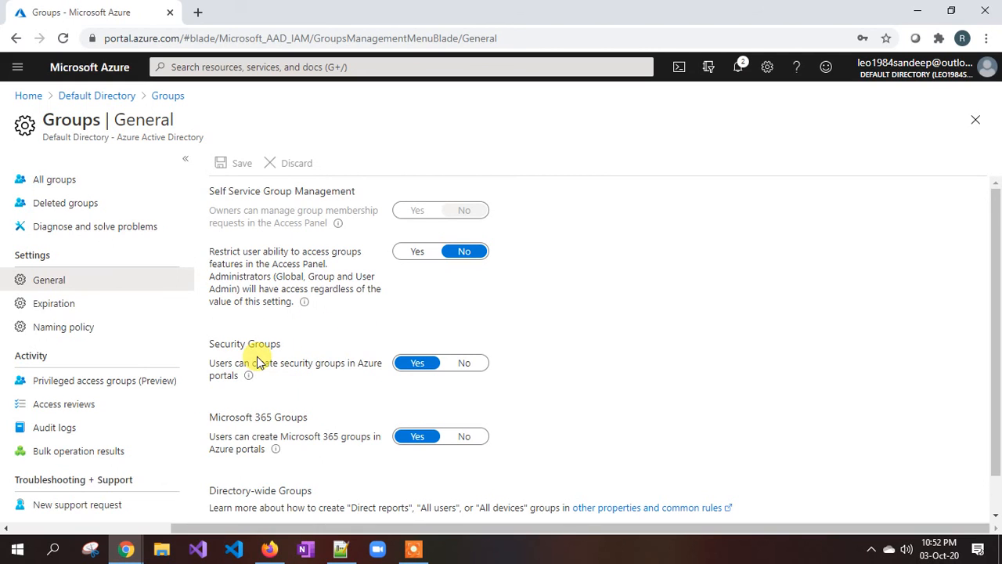
pyautogui.click(41, 303)
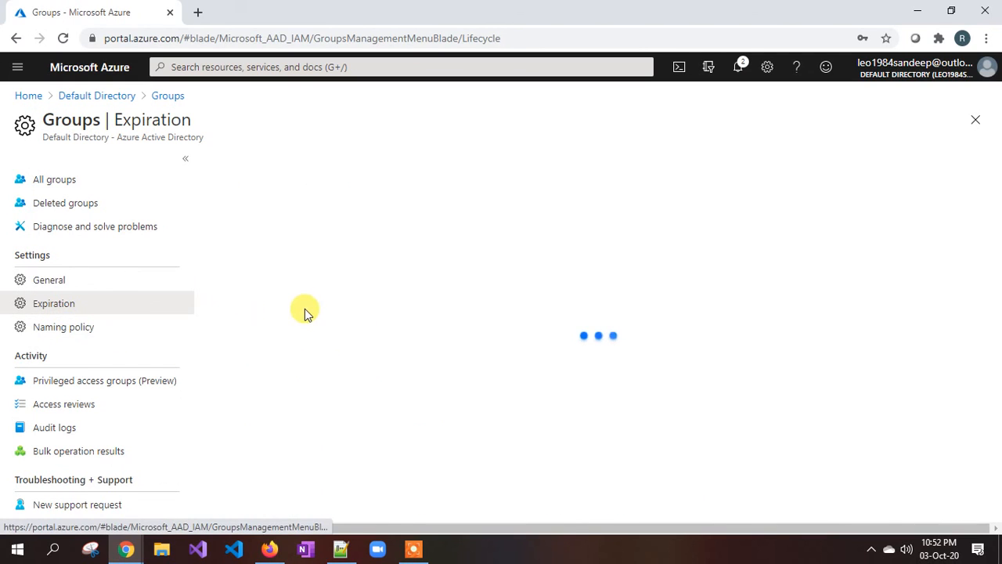
pyautogui.click(78, 331)
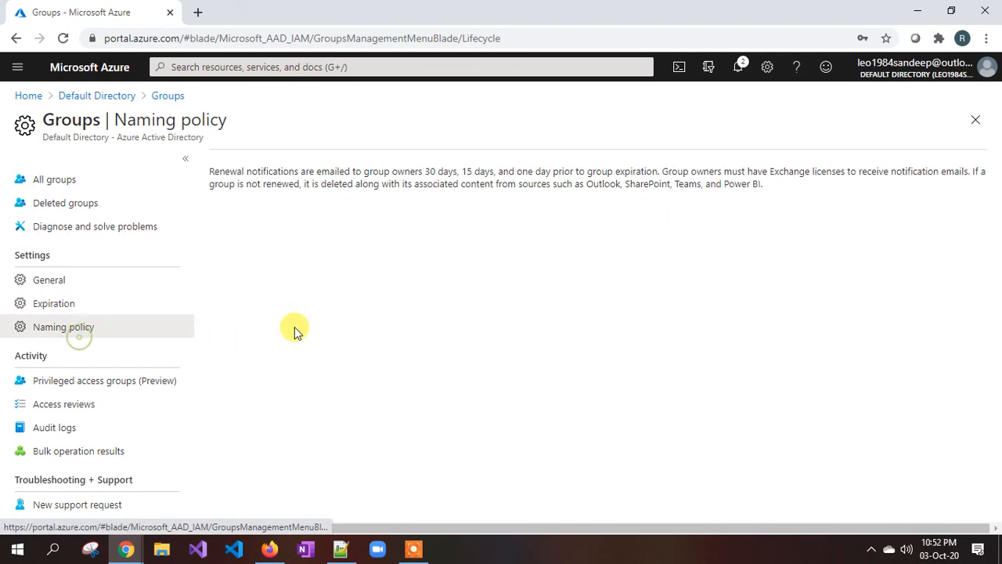
pyautogui.scroll(-1, 296, 339)
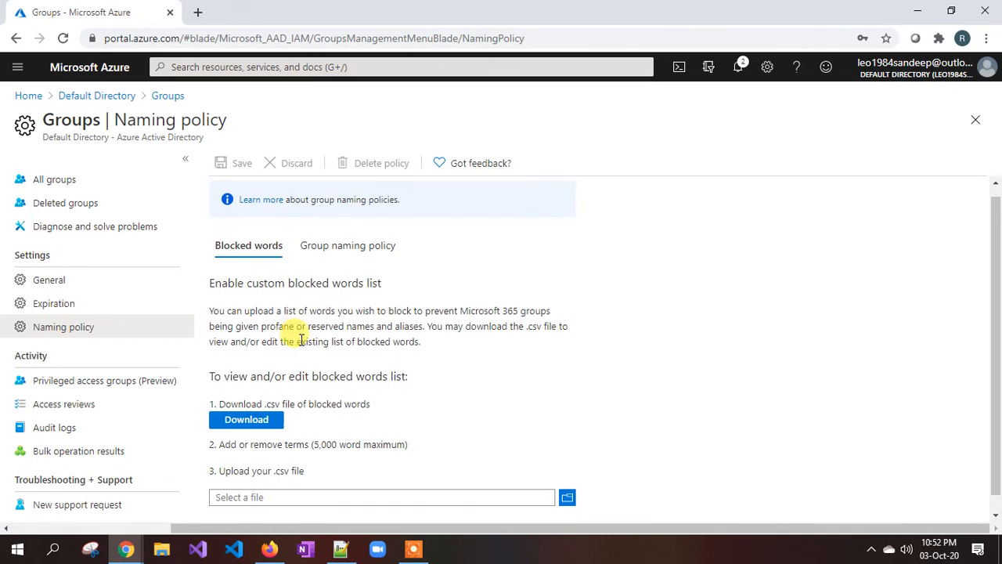
pyautogui.scroll(1, 297, 341)
pyautogui.scroll(-1, 292, 348)
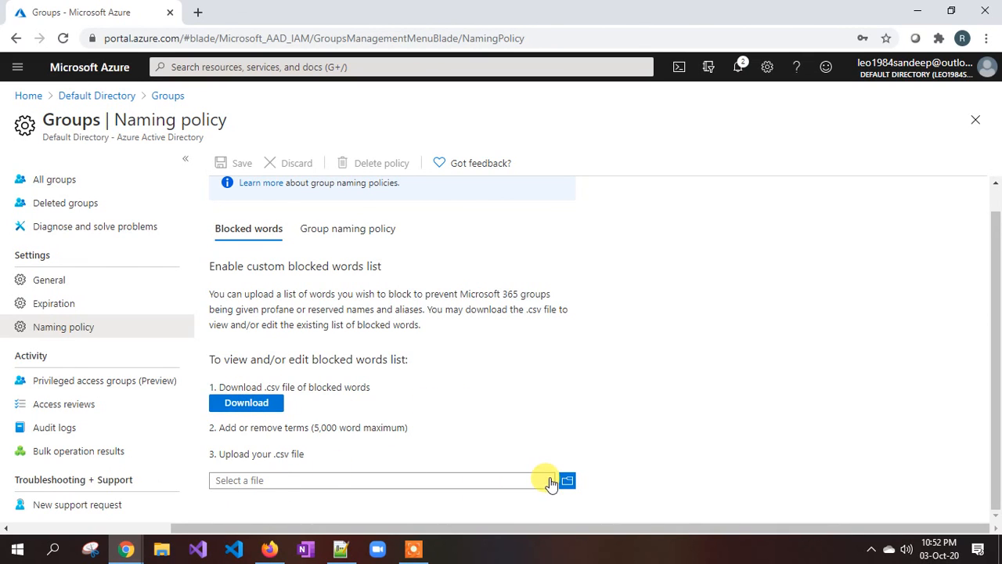
# Check group Access reviews and the empty Audit logs, then return to Default Directory.
pyautogui.click(49, 403)
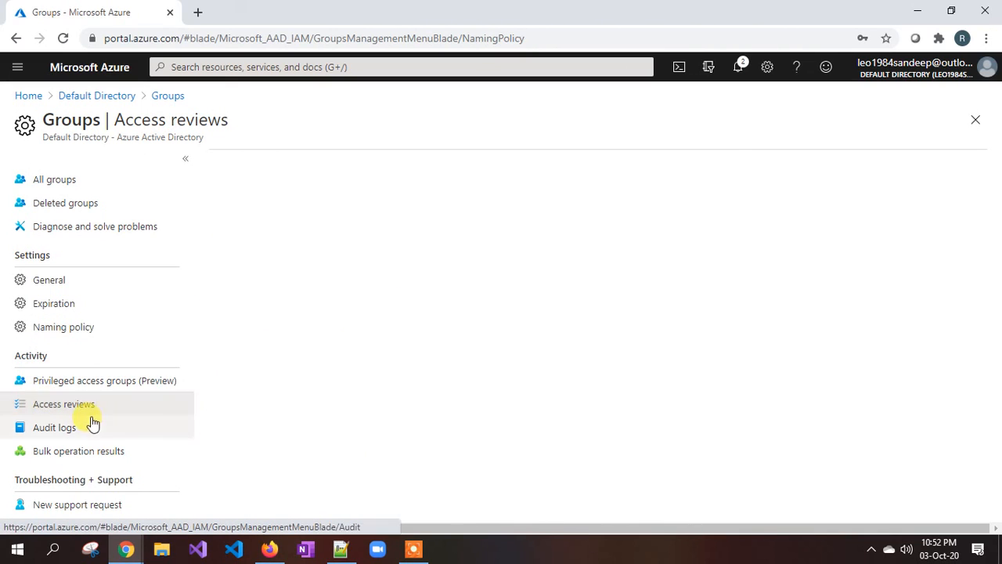
pyautogui.click(47, 428)
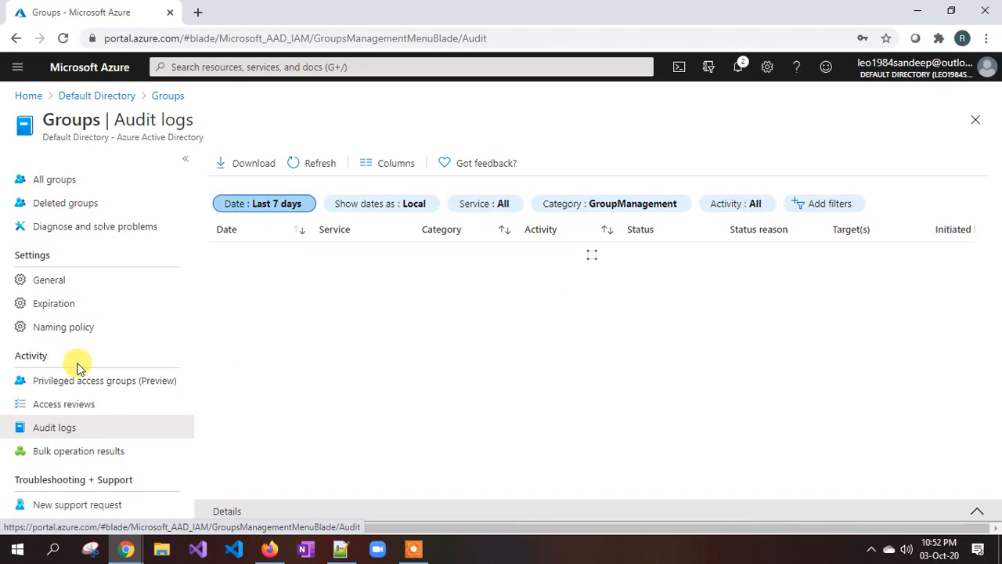
pyautogui.click(119, 95)
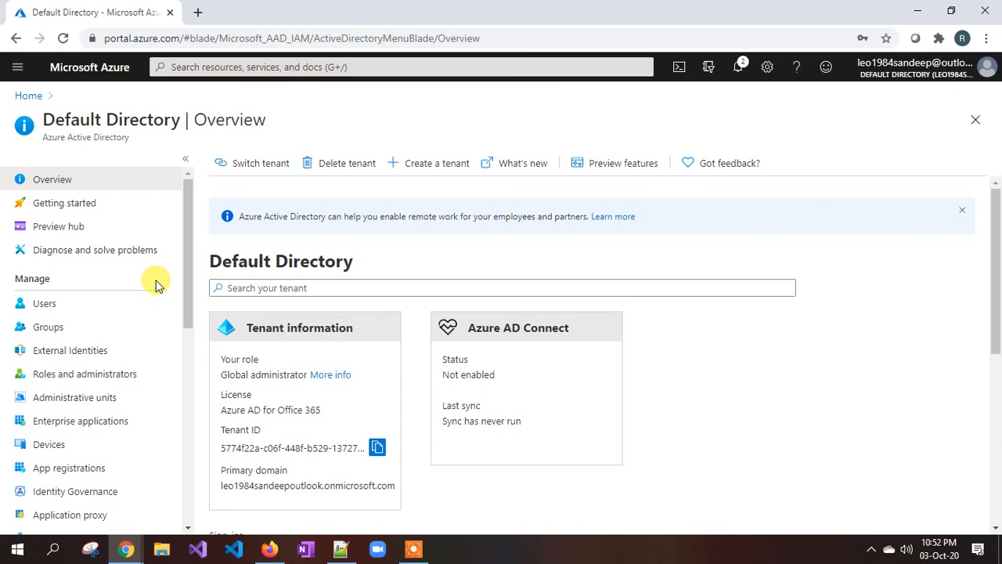
# Bring the Notepad++ notes forward and highlight the 'Audit Logs' line.
pyautogui.click(340, 548)
pyautogui.scroll(3, 197, 215)
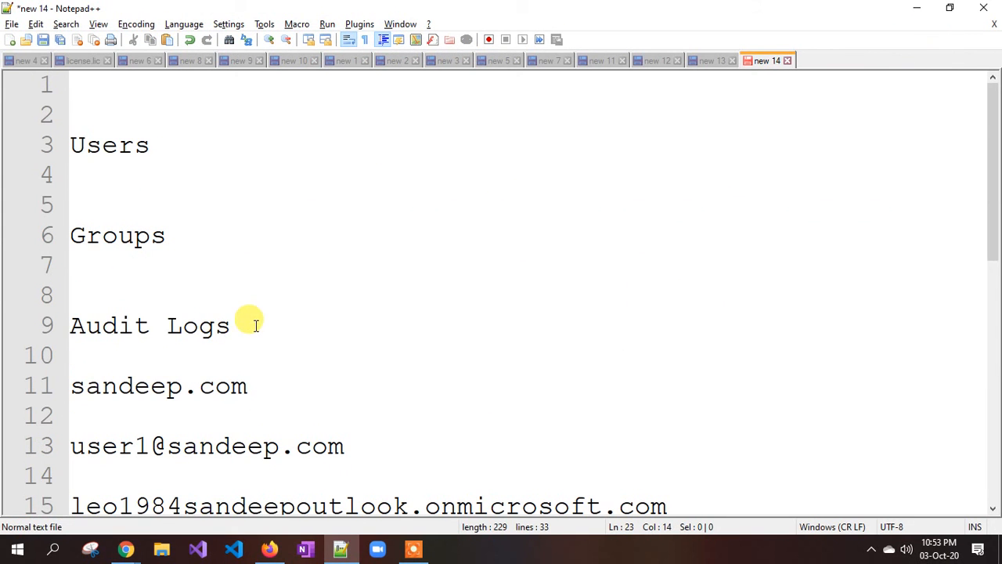
pyautogui.moveTo(255, 325); pyautogui.dragTo(75, 325)
pyautogui.click(75, 324)
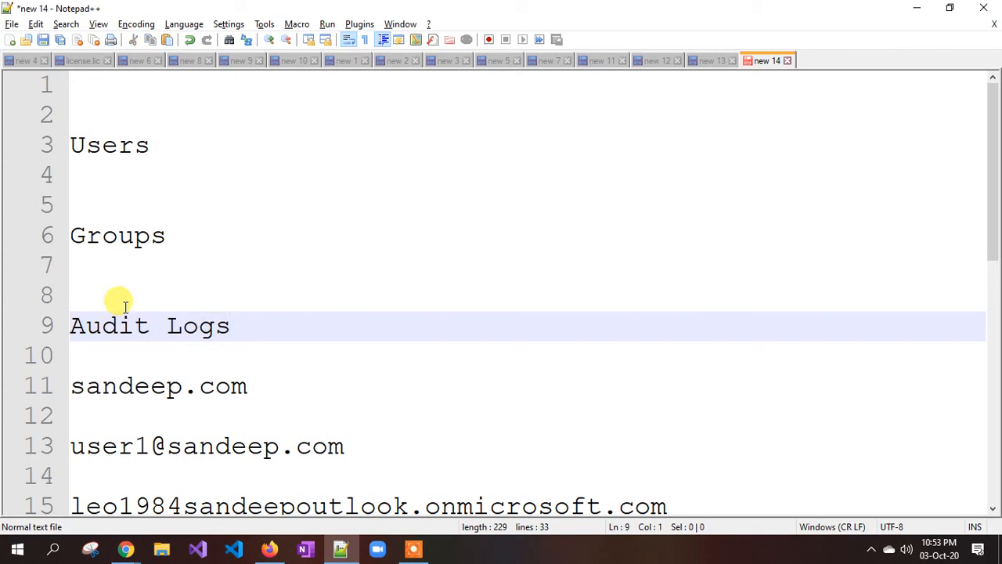